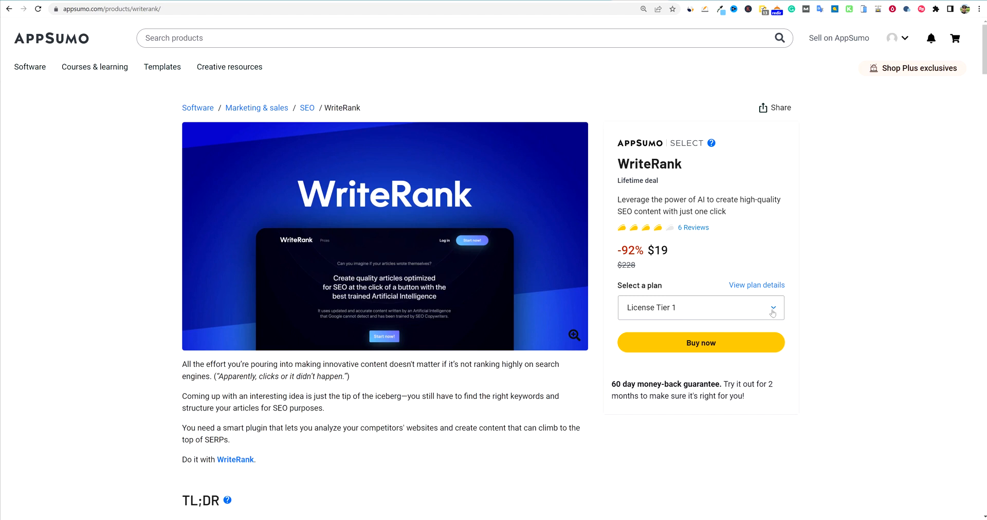
# Step: Check the prices of the four license tiers offered in the WriteRank plan selector, leaving License Tier 1 selected
pyautogui.click(774, 309)
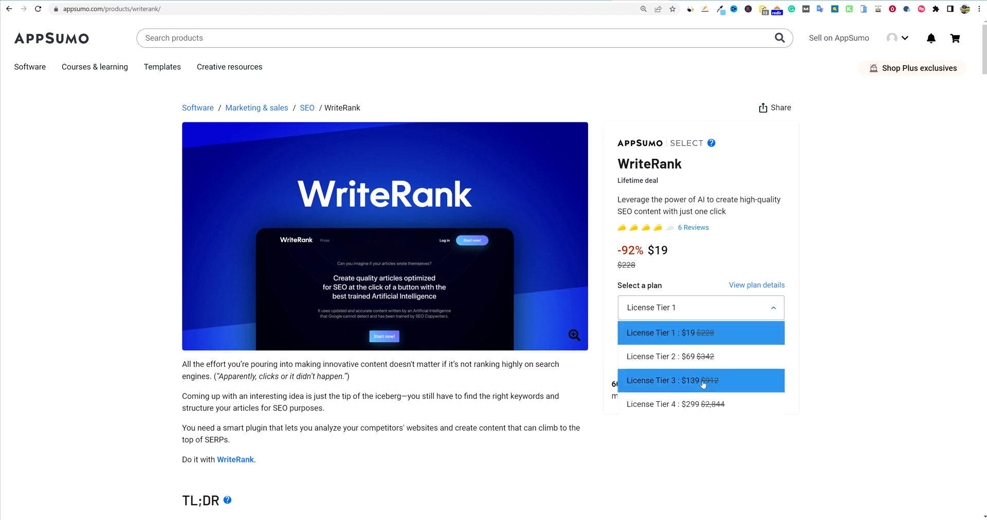
pyautogui.scroll(-1, 703, 384)
pyautogui.scroll(1, 702, 382)
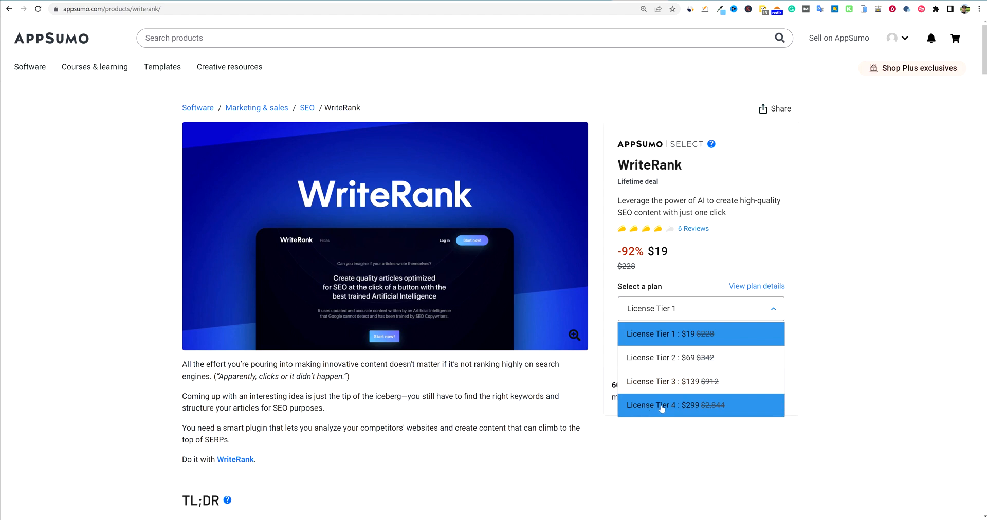
pyautogui.click(817, 366)
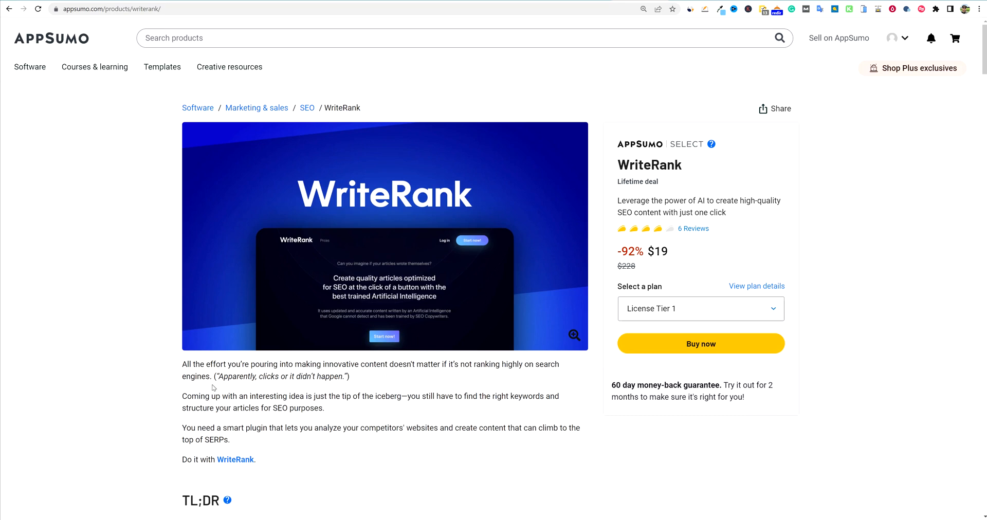
# Step: Read through the WriteRank deal summary, at-a-glance details and overview on the product page
pyautogui.scroll(-1, 213, 387)
pyautogui.scroll(-6, 213, 388)
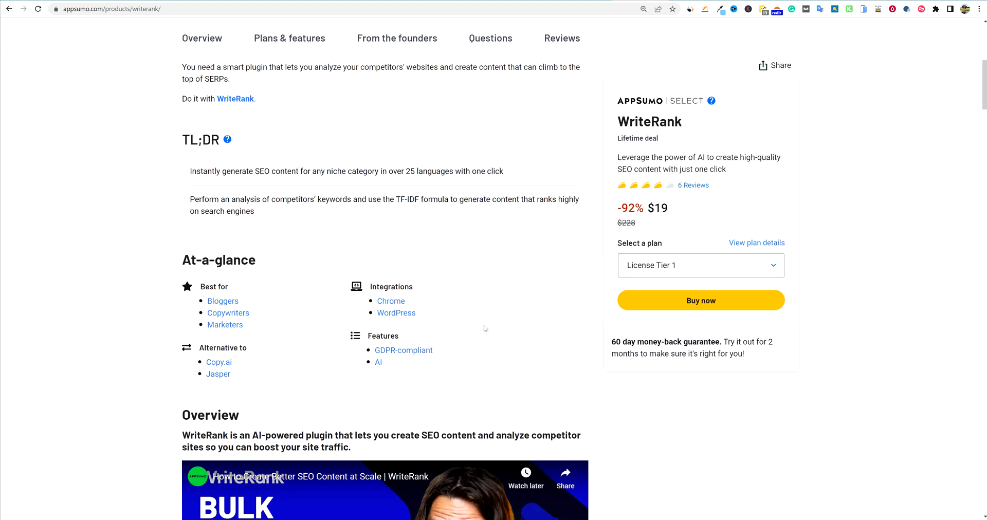
pyautogui.scroll(-4, 501, 327)
pyautogui.scroll(-5, 510, 327)
pyautogui.scroll(4, 489, 371)
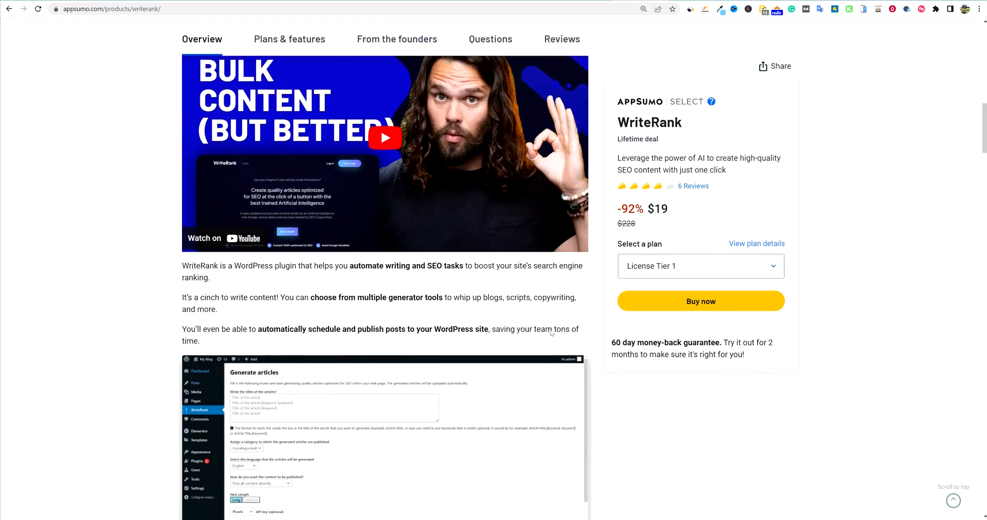
pyautogui.scroll(-2, 471, 417)
pyautogui.scroll(-2, 471, 416)
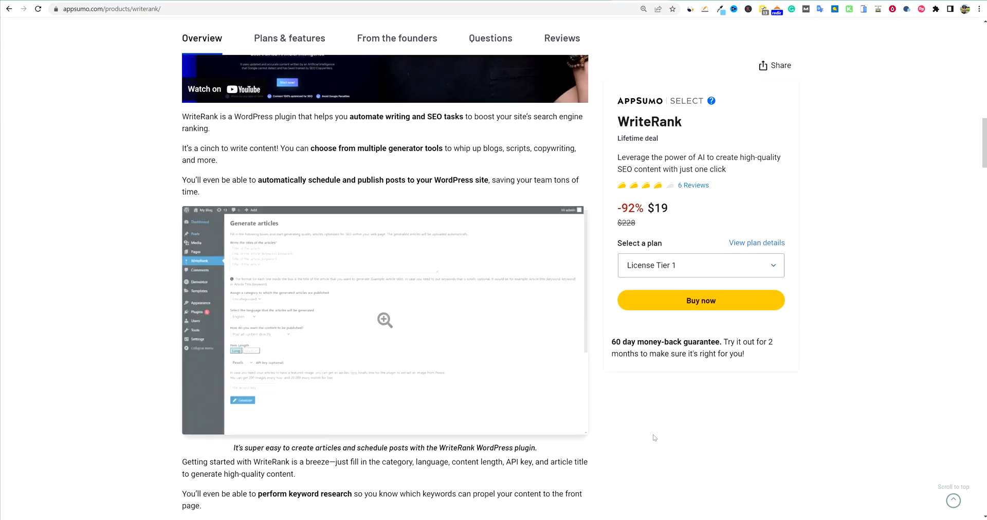
pyautogui.scroll(-8, 652, 435)
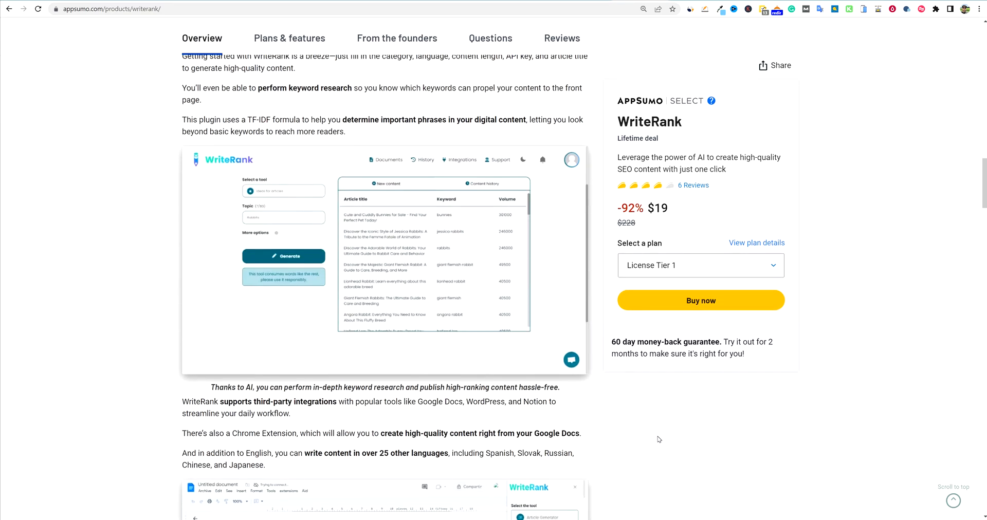
pyautogui.scroll(-15, 659, 439)
pyautogui.scroll(2, 653, 444)
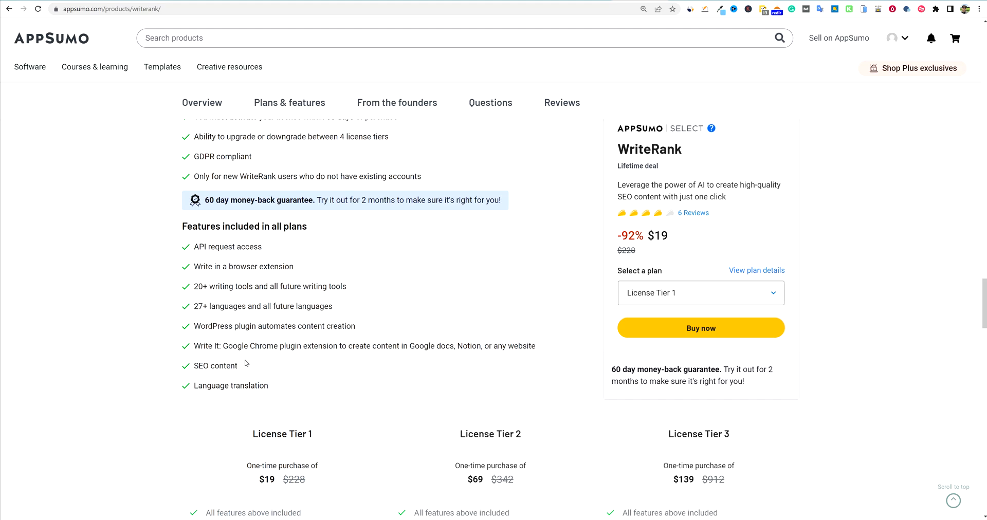
# Step: Examine the deal terms and the features included in all plans, highlighting the WordPress plugin and SEO content entries
pyautogui.scroll(4, 245, 363)
pyautogui.scroll(-2, 382, 382)
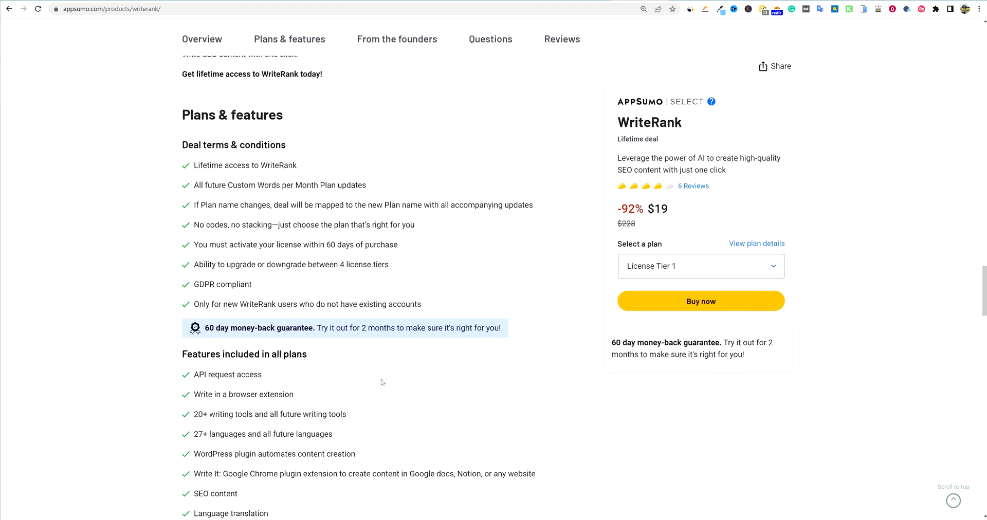
pyautogui.scroll(-2, 382, 381)
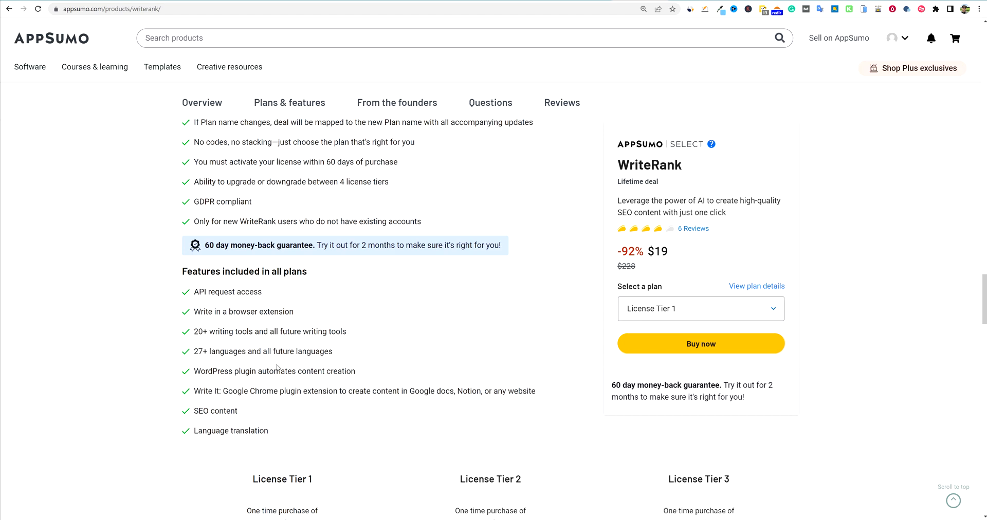
pyautogui.moveTo(204, 366); pyautogui.dragTo(375, 376)
pyautogui.click(205, 365)
pyautogui.scroll(-3, 254, 439)
pyautogui.tripleClick(247, 277)
pyautogui.click(247, 277)
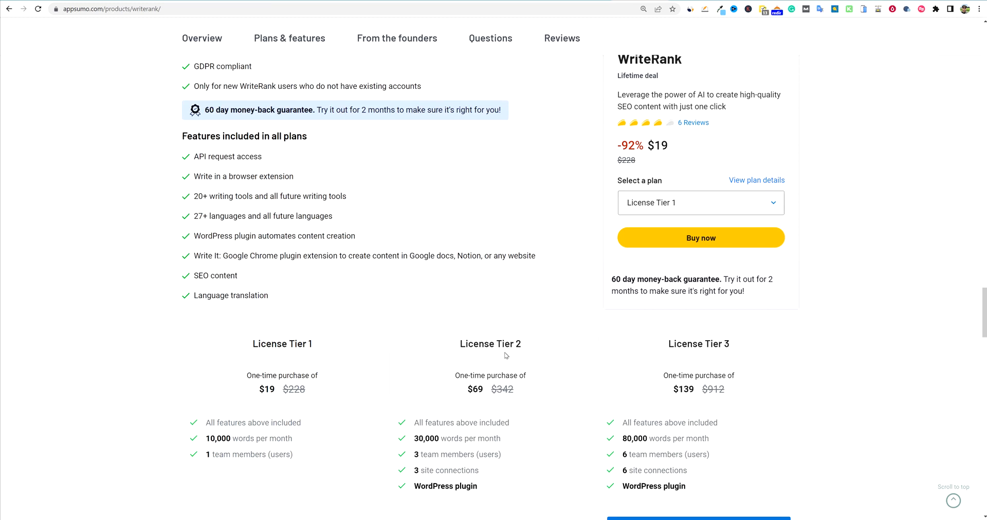
# Step: Compare the three displayed license tiers and highlight the team member and site connection limits of License Tier 2
pyautogui.scroll(-2, 507, 355)
pyautogui.scroll(-1, 424, 300)
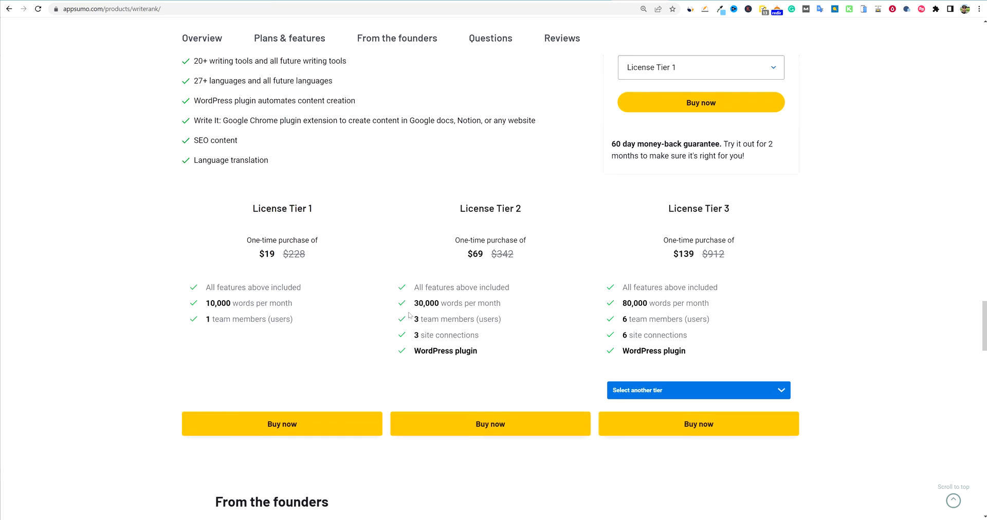
pyautogui.scroll(1, 370, 308)
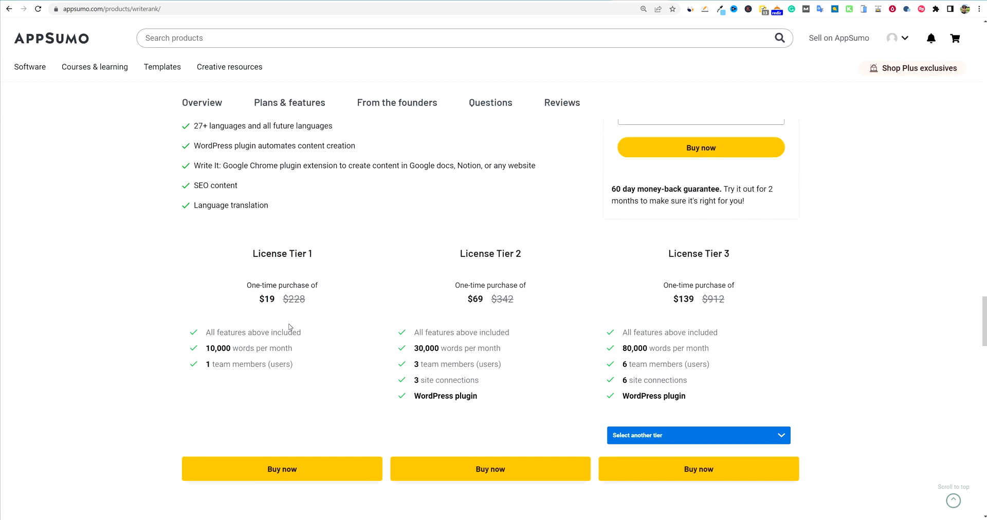
pyautogui.scroll(-5, 289, 327)
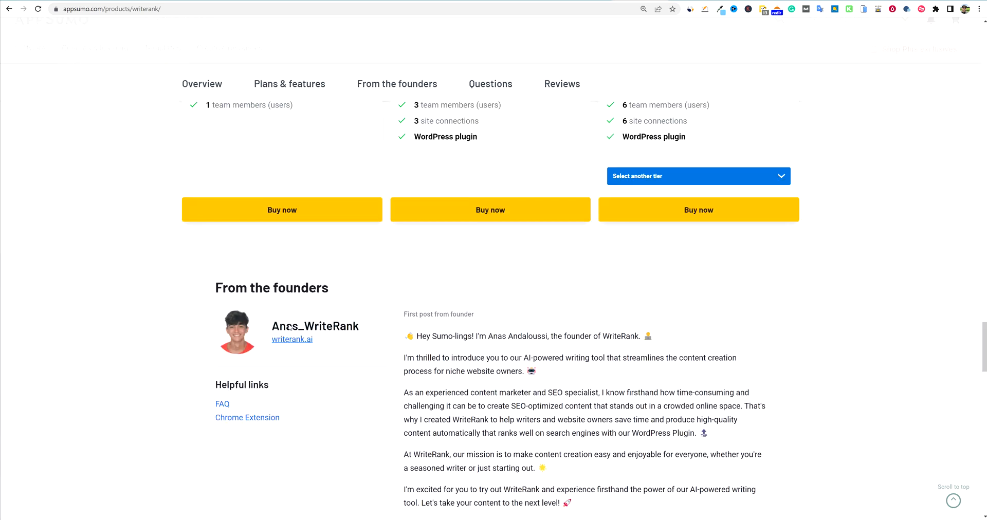
pyautogui.scroll(-3, 553, 373)
pyautogui.scroll(10, 553, 372)
pyautogui.scroll(-1, 553, 372)
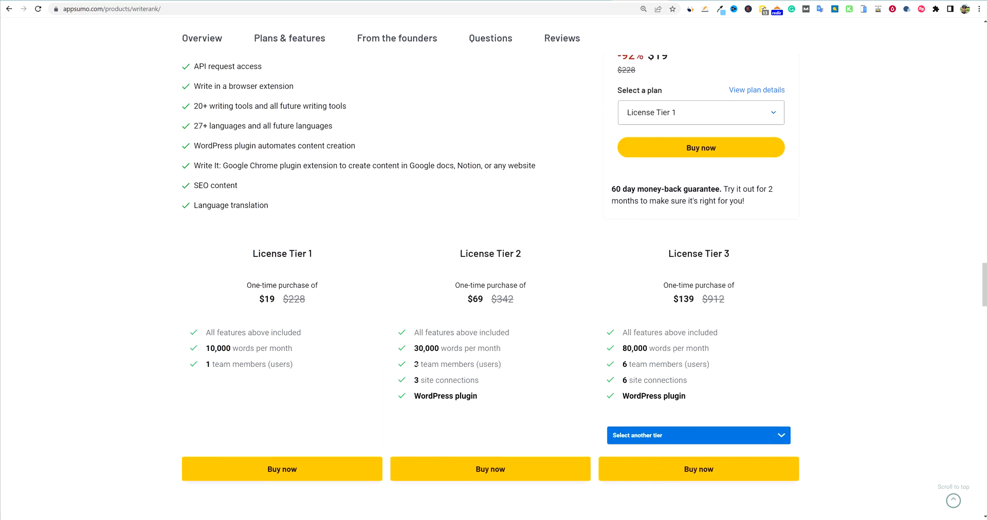
pyautogui.moveTo(414, 364); pyautogui.dragTo(502, 386)
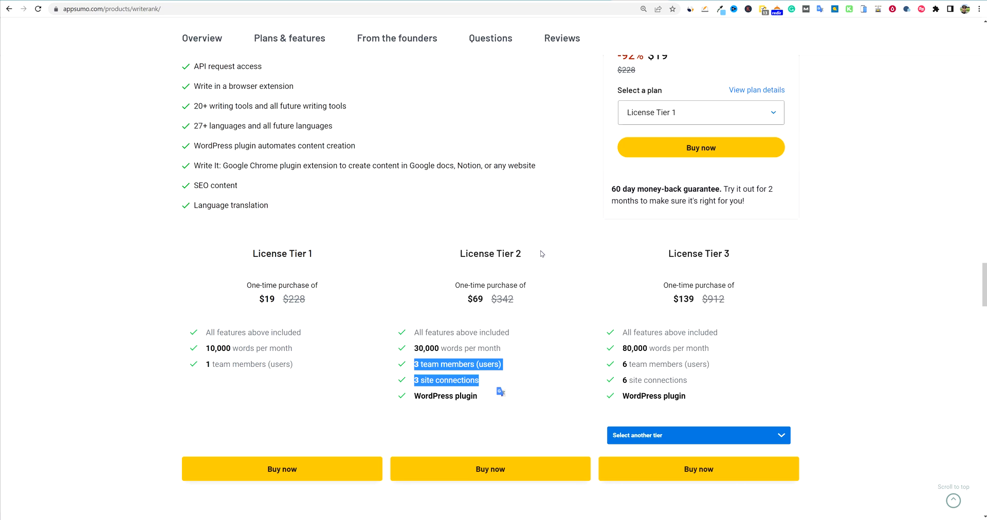
# Step: Switch the third plan column to License Tier 4 and highlight its limits, including the words-per-month allowance
pyautogui.click(776, 435)
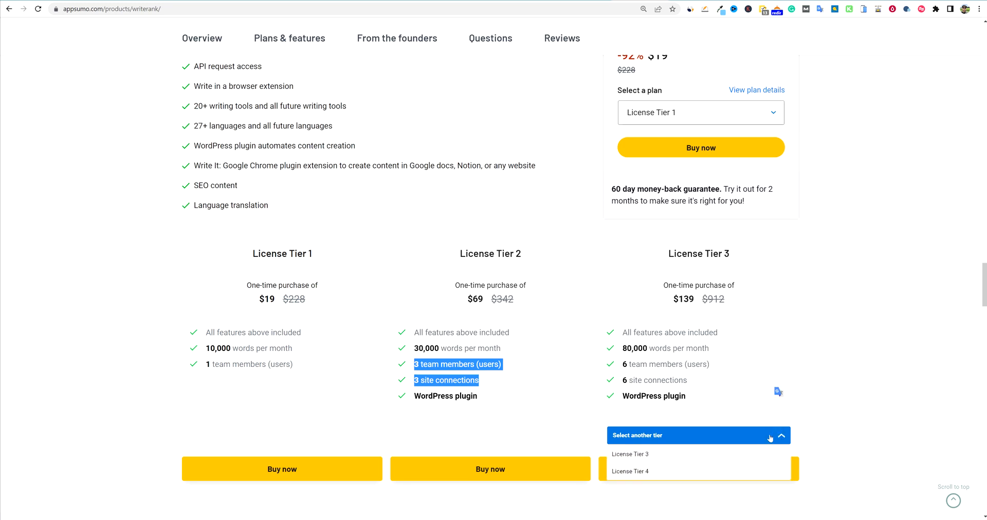
pyautogui.click(650, 472)
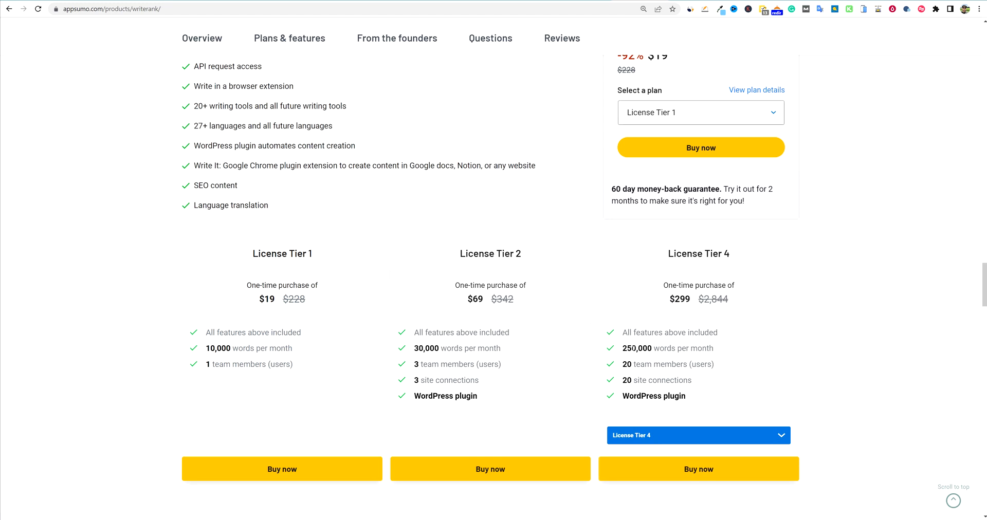
pyautogui.moveTo(719, 366); pyautogui.dragTo(554, 423)
pyautogui.click(756, 400)
pyautogui.moveTo(622, 348); pyautogui.dragTo(697, 348)
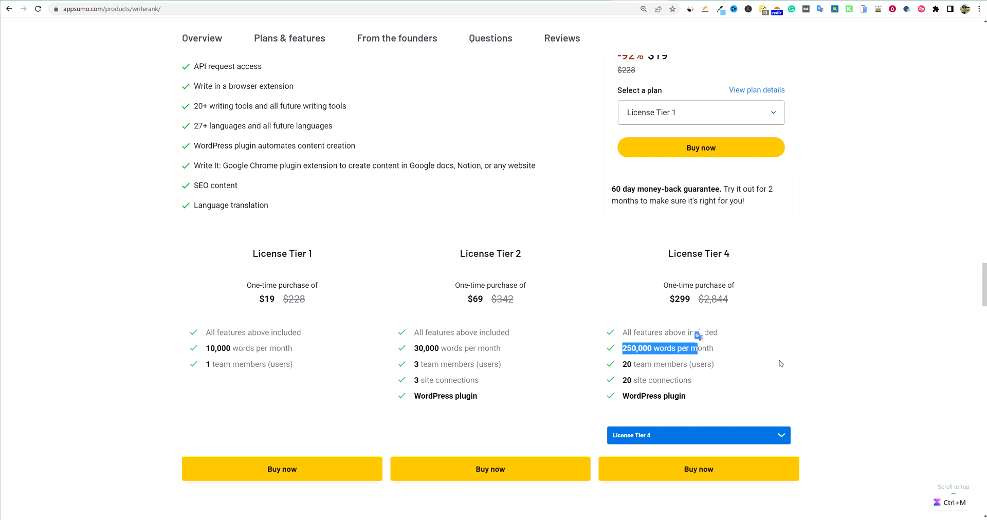
pyautogui.click(728, 352)
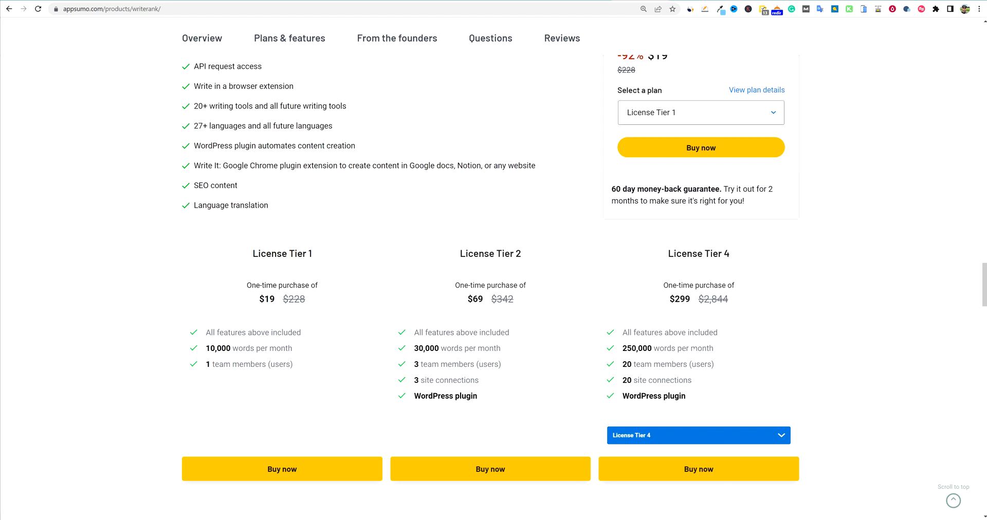
pyautogui.moveTo(622, 348); pyautogui.dragTo(729, 360)
pyautogui.click(761, 334)
# Step: Review the License Tier 4 column against the other tiers, highlighting its price and full feature list
pyautogui.scroll(-8, 721, 371)
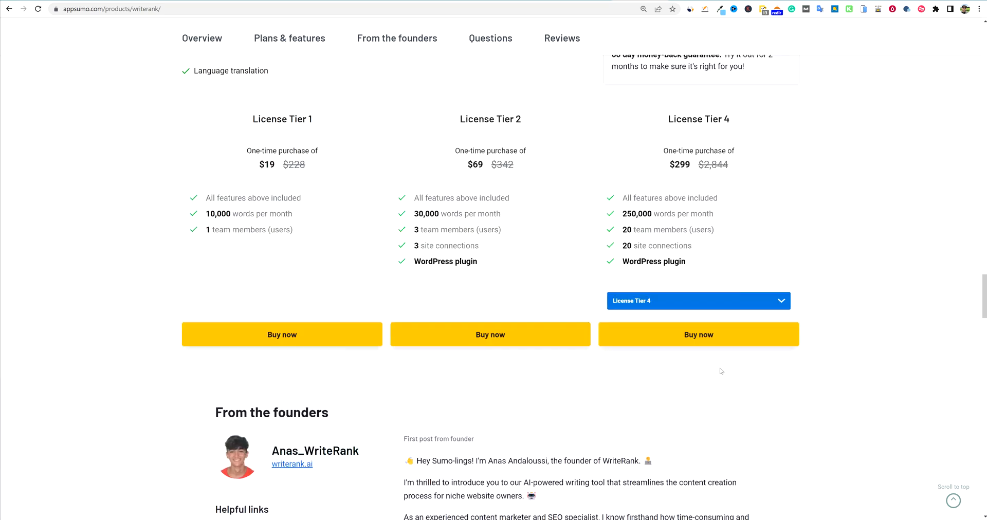
pyautogui.scroll(6, 721, 371)
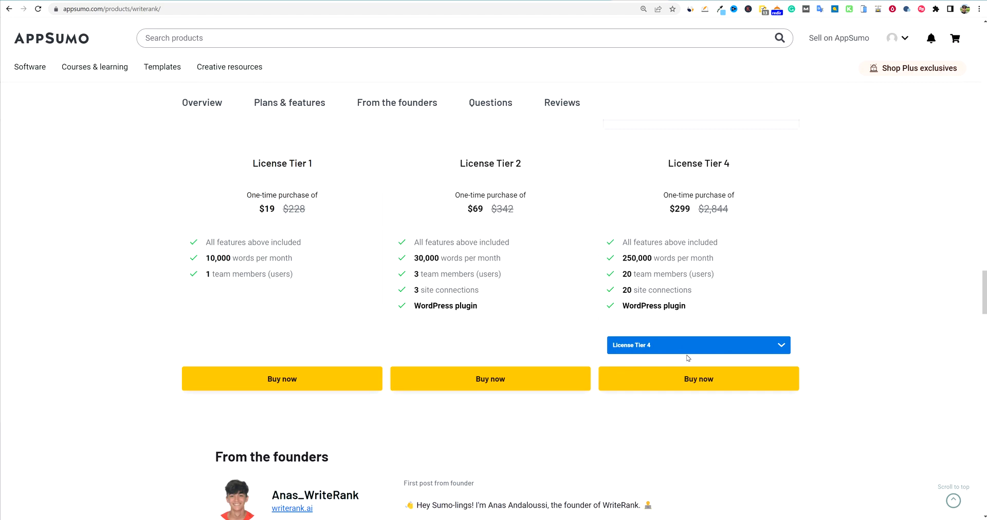
pyautogui.scroll(1, 671, 373)
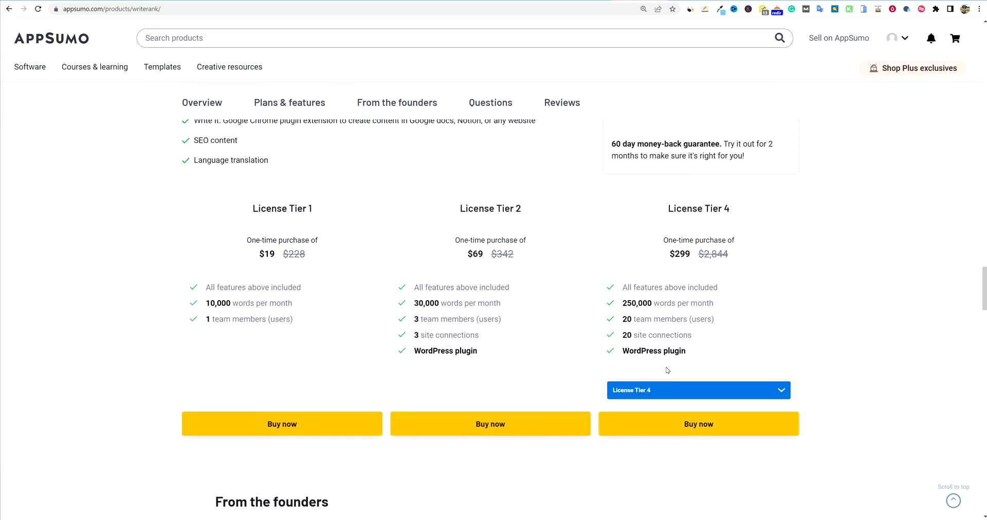
pyautogui.scroll(1, 667, 370)
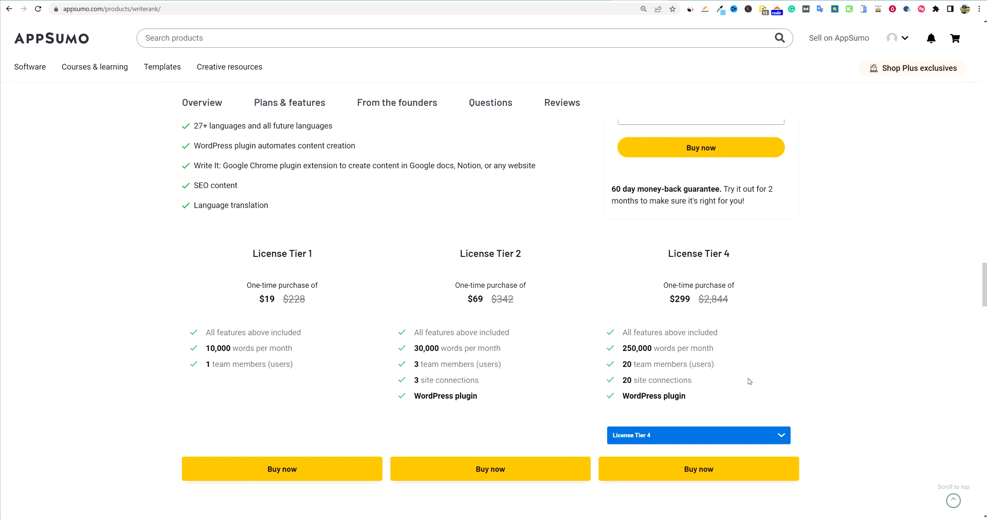
pyautogui.moveTo(662, 259); pyautogui.dragTo(741, 394)
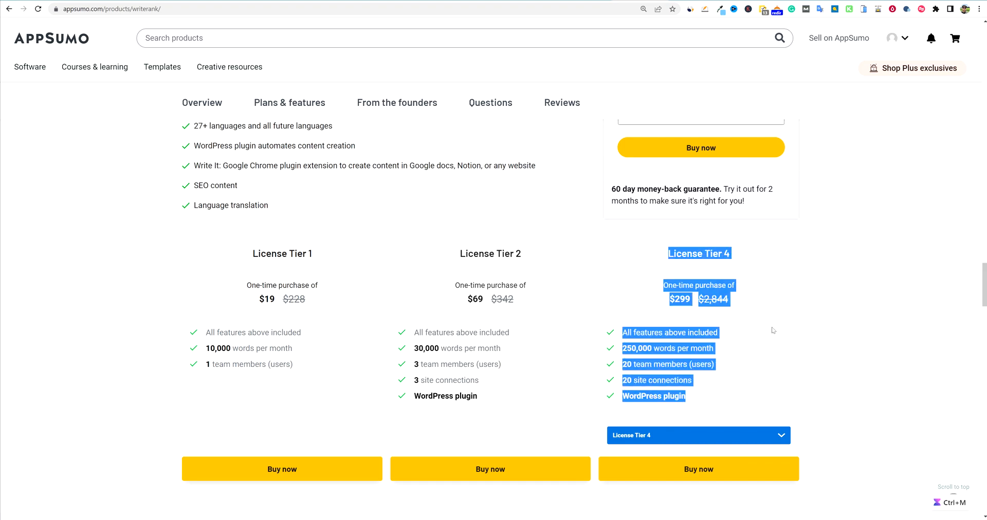
pyautogui.click(699, 342)
# Step: Look over the founders section and highlight the founder's whole introductory post
pyautogui.scroll(-9, 719, 403)
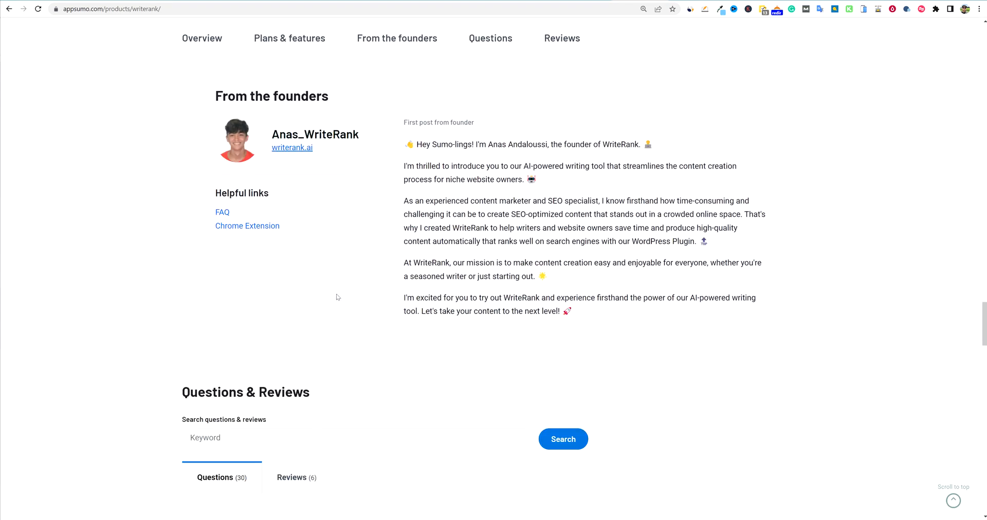
pyautogui.scroll(-3, 578, 268)
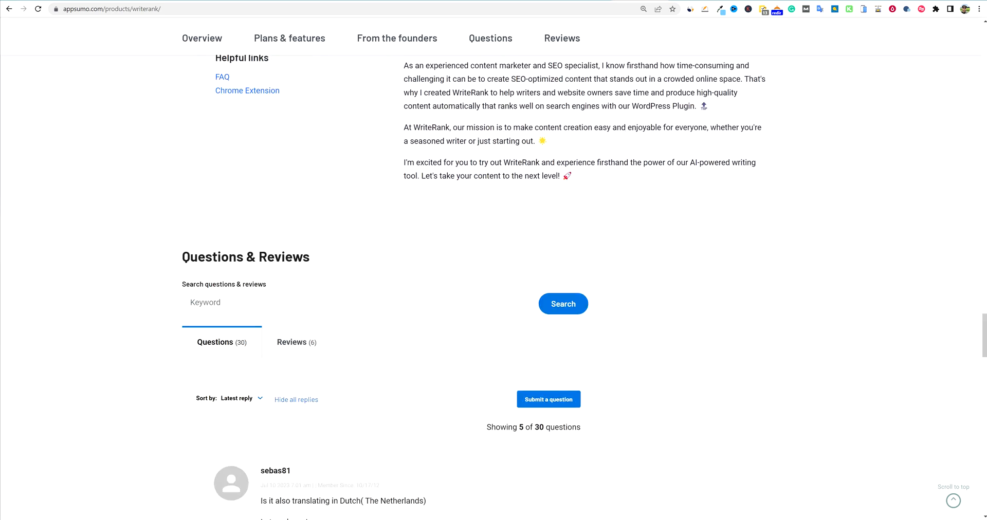
pyautogui.scroll(4, 578, 267)
pyautogui.moveTo(602, 363); pyautogui.dragTo(406, 179)
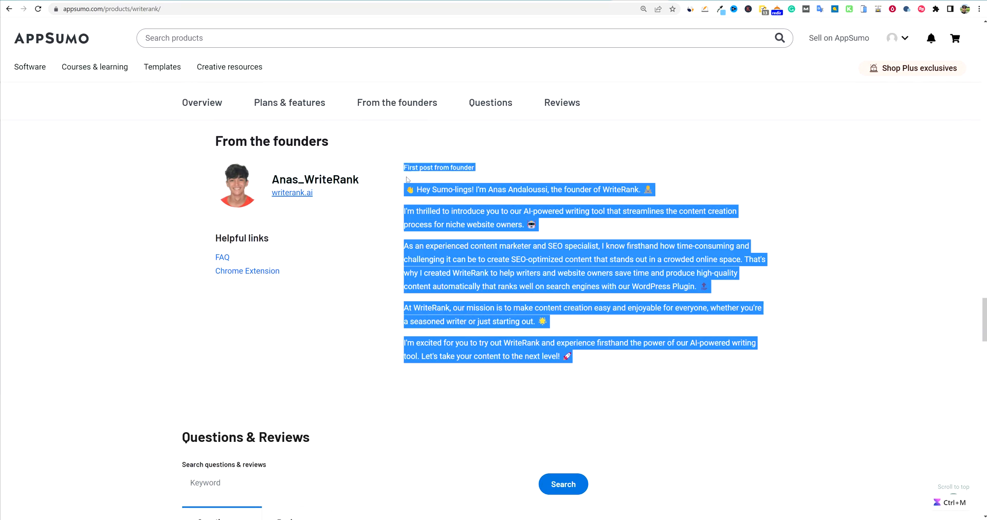
pyautogui.click(651, 379)
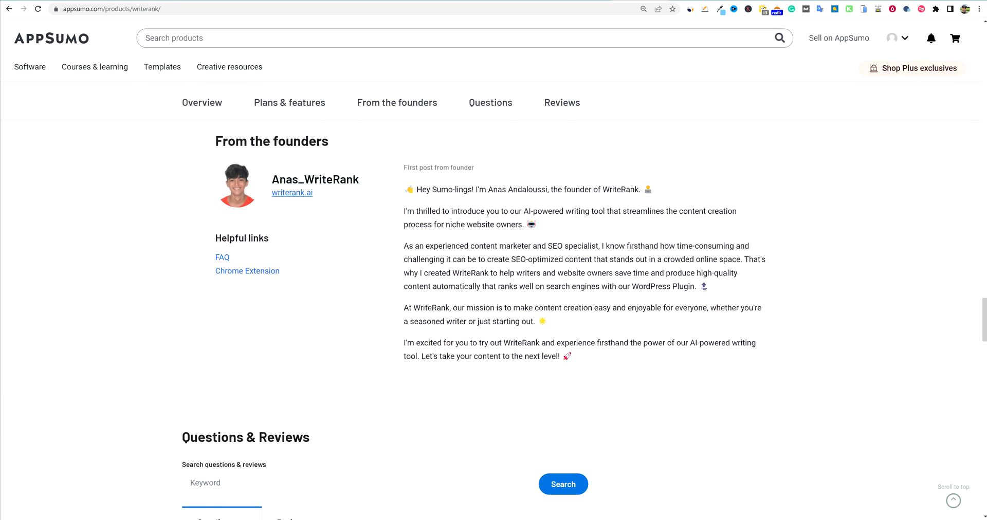
# Step: Read the customer questions, highlighting the one on GPT model training and the creator's reply about free trials and AI detection
pyautogui.scroll(-9, 521, 311)
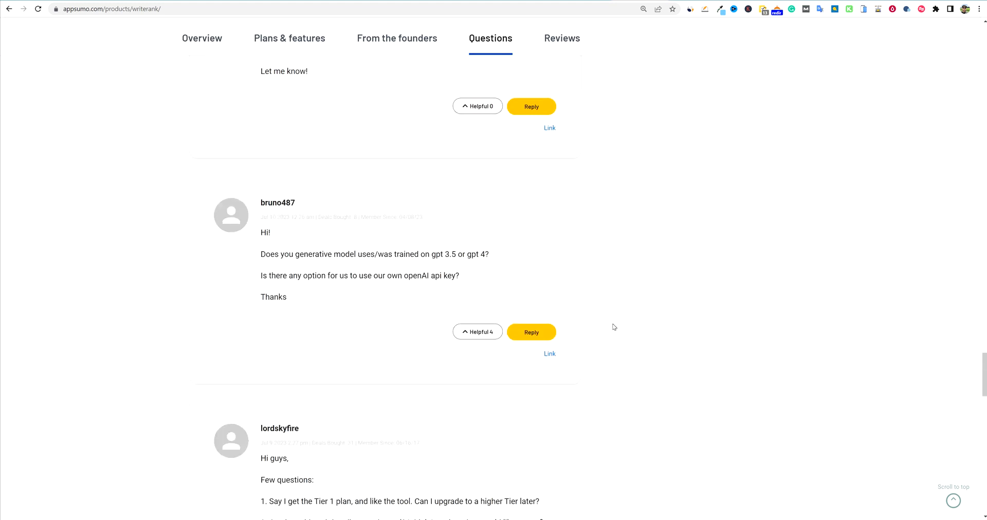
pyautogui.moveTo(308, 254); pyautogui.dragTo(509, 268)
pyautogui.scroll(-3, 508, 269)
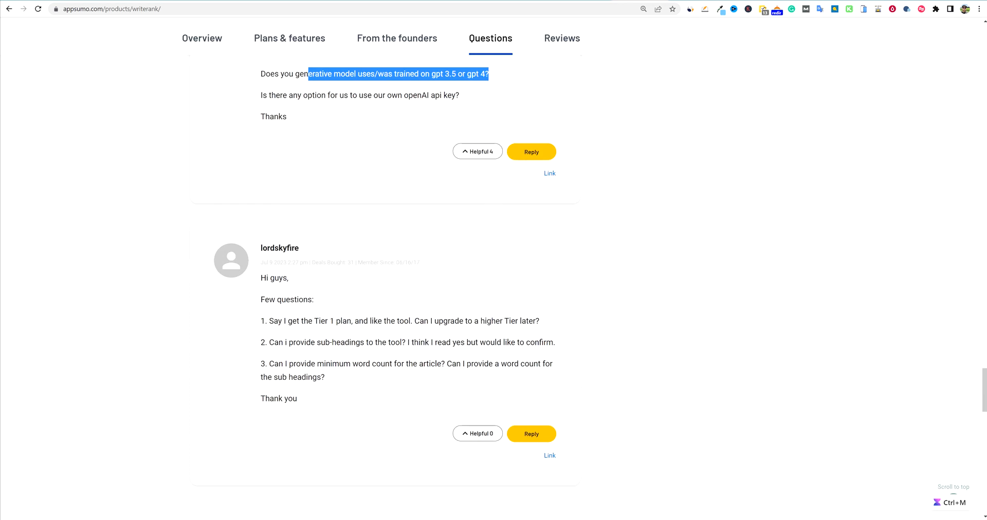
pyautogui.scroll(-10, 335, 326)
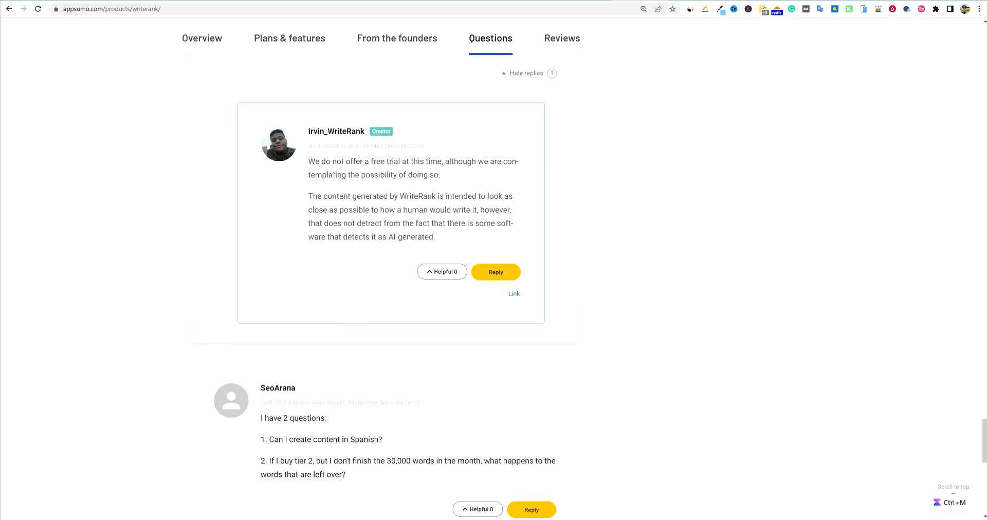
pyautogui.moveTo(332, 162); pyautogui.dragTo(520, 204)
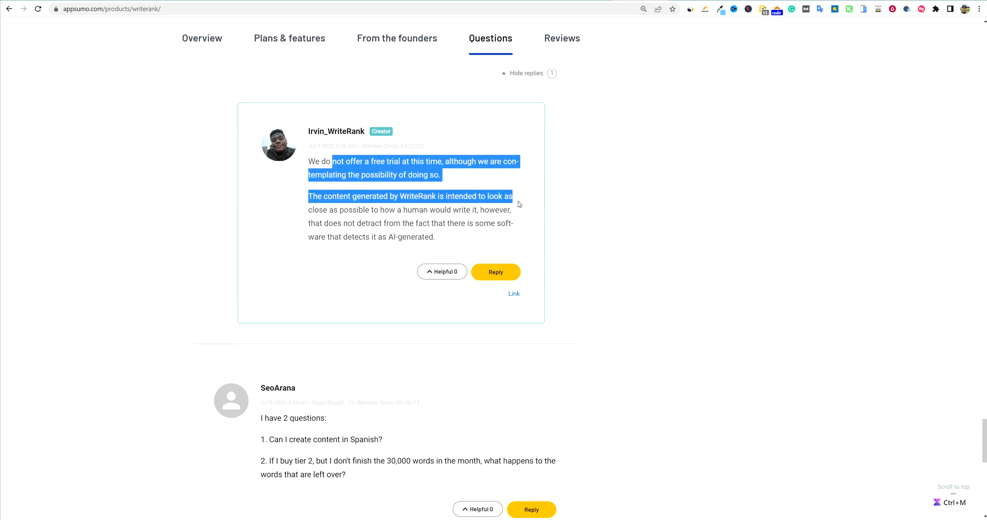
pyautogui.moveTo(519, 204); pyautogui.dragTo(515, 211)
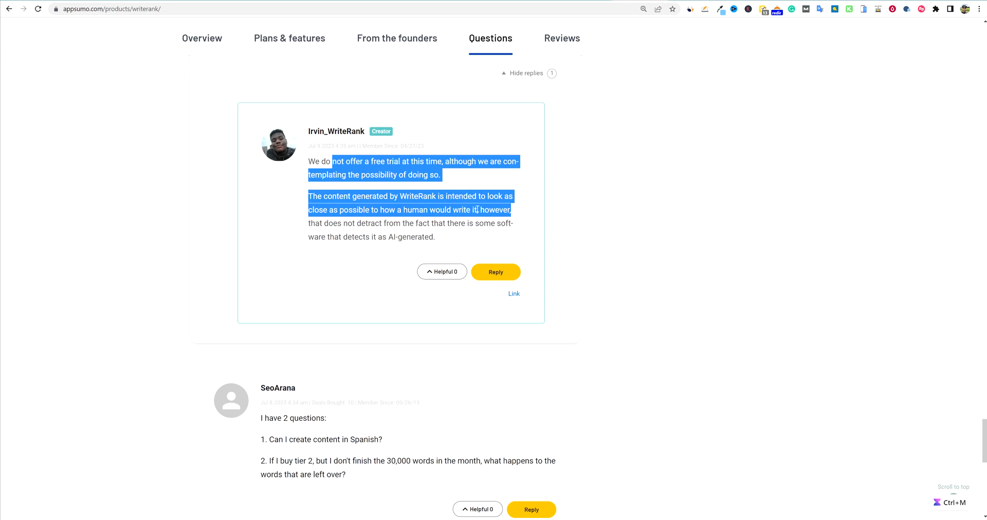
pyautogui.moveTo(361, 223); pyautogui.dragTo(487, 238)
pyautogui.scroll(-5, 487, 238)
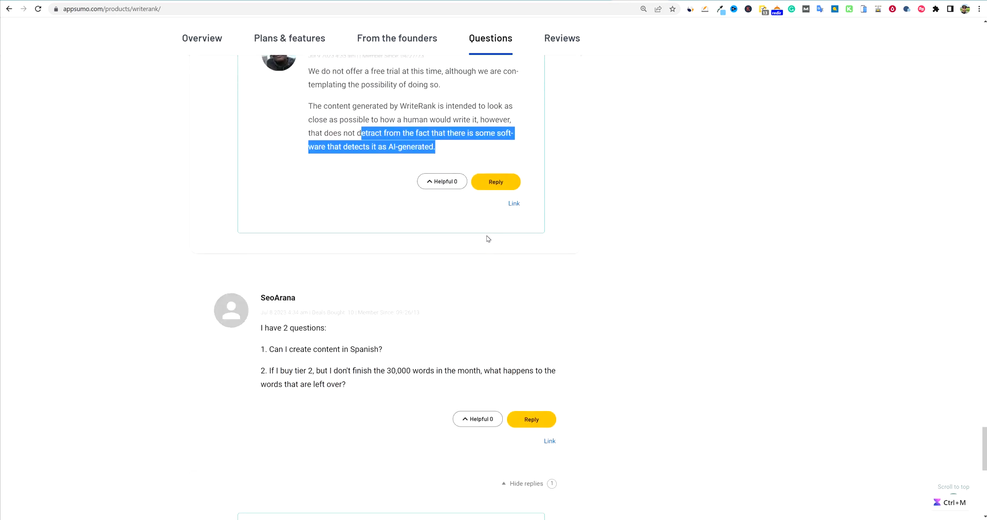
# Step: Read the remaining customer questions, covering Spanish content, unused monthly words, tier upgrades and sub-headings
pyautogui.scroll(-3, 502, 275)
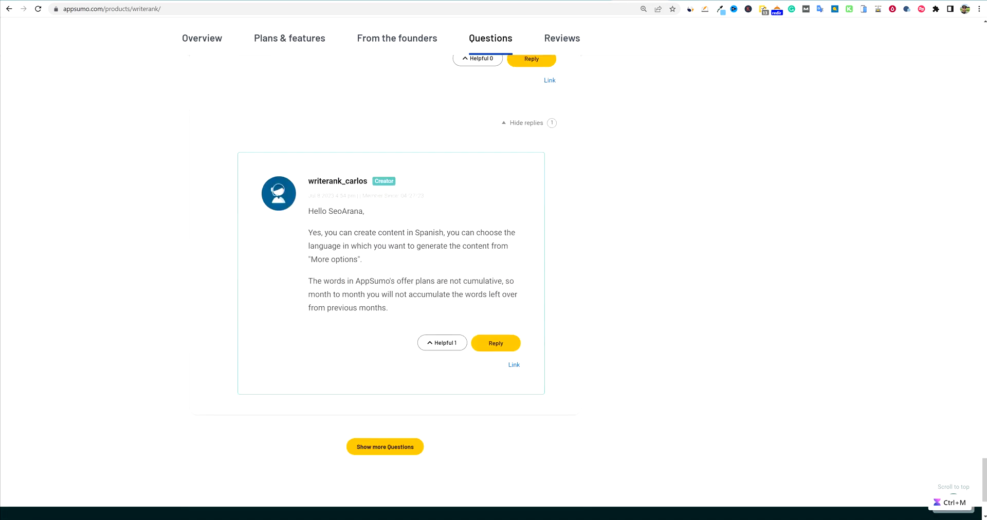
pyautogui.scroll(-2, 502, 274)
pyautogui.scroll(15, 504, 270)
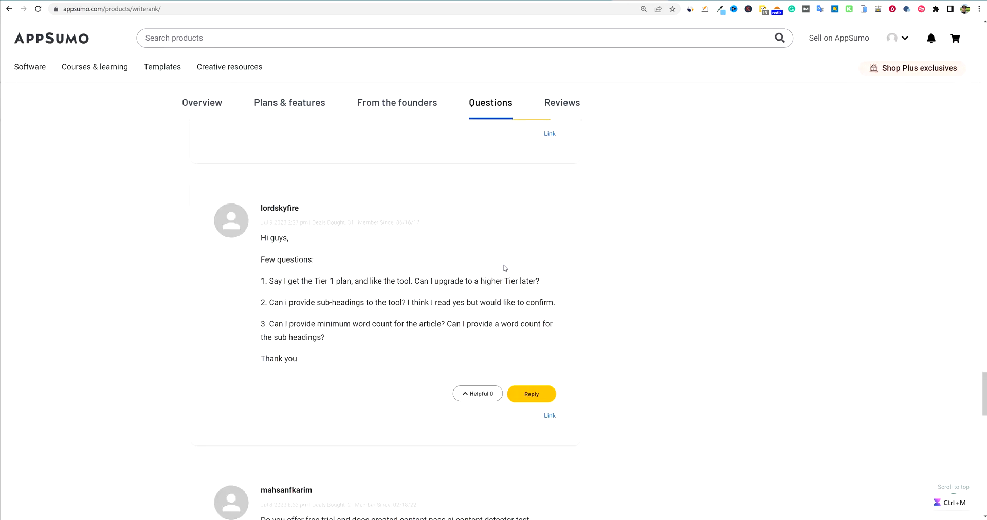
pyautogui.scroll(-4, 503, 268)
pyautogui.scroll(4, 462, 262)
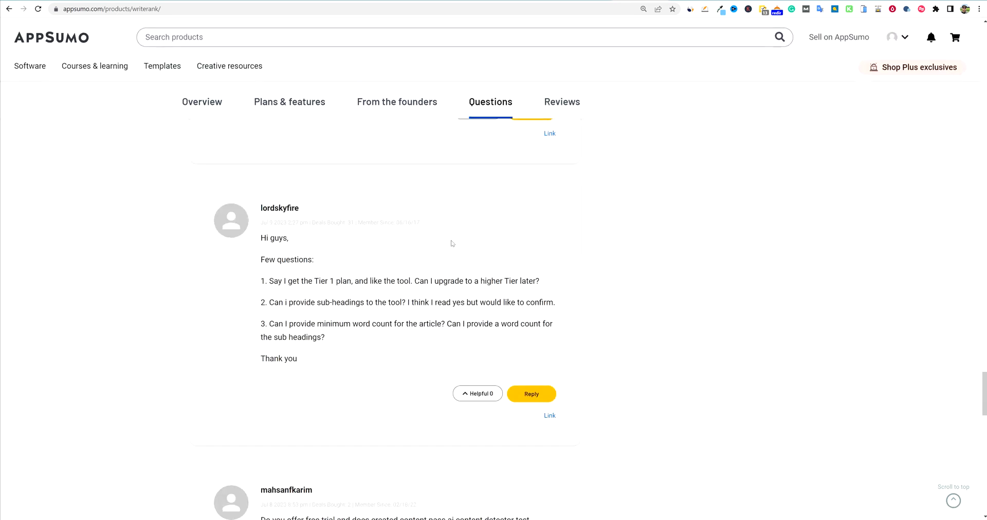
# Step: Highlight the customer question about training on GPT 3.5 or GPT 4, and return to the license tier comparison
pyautogui.scroll(5, 451, 243)
pyautogui.moveTo(265, 304); pyautogui.dragTo(520, 304)
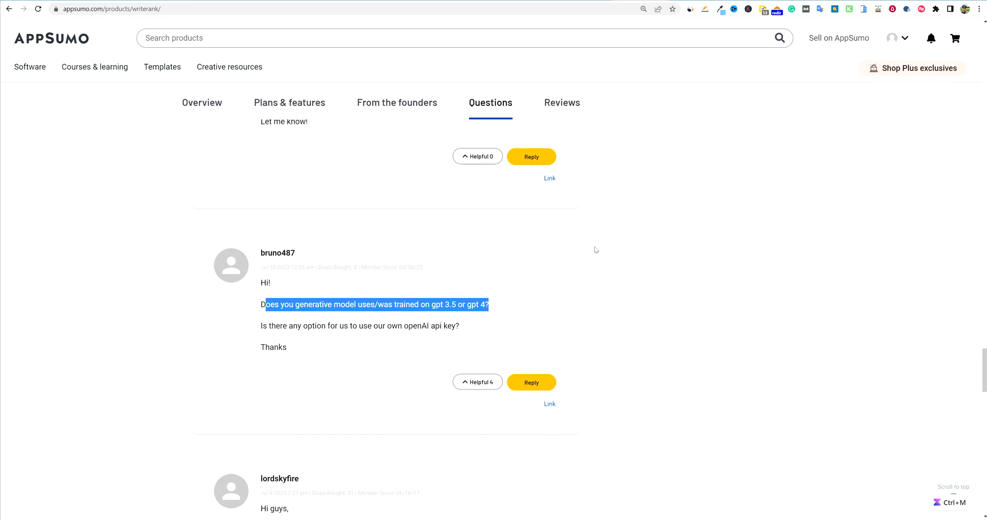
pyautogui.scroll(10, 596, 239)
pyautogui.scroll(3, 597, 238)
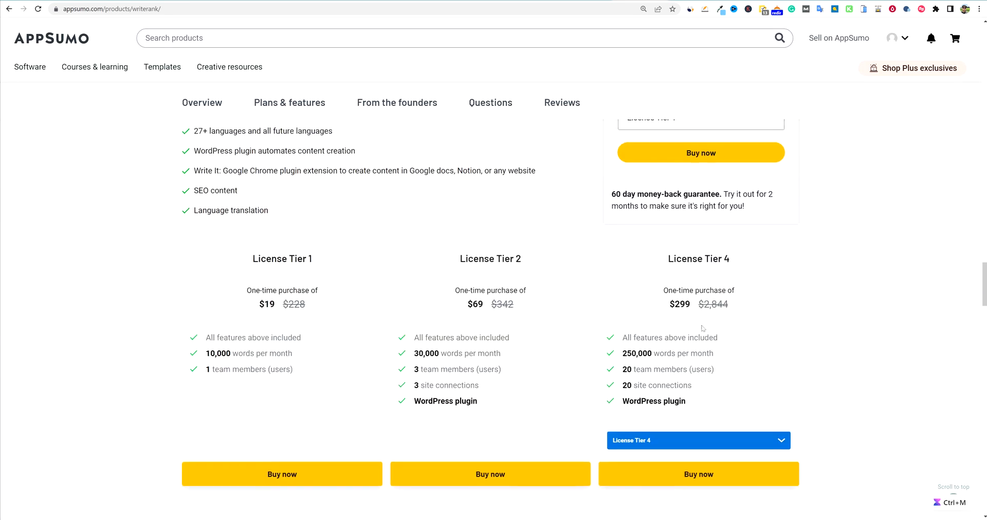
pyautogui.scroll(2, 480, 296)
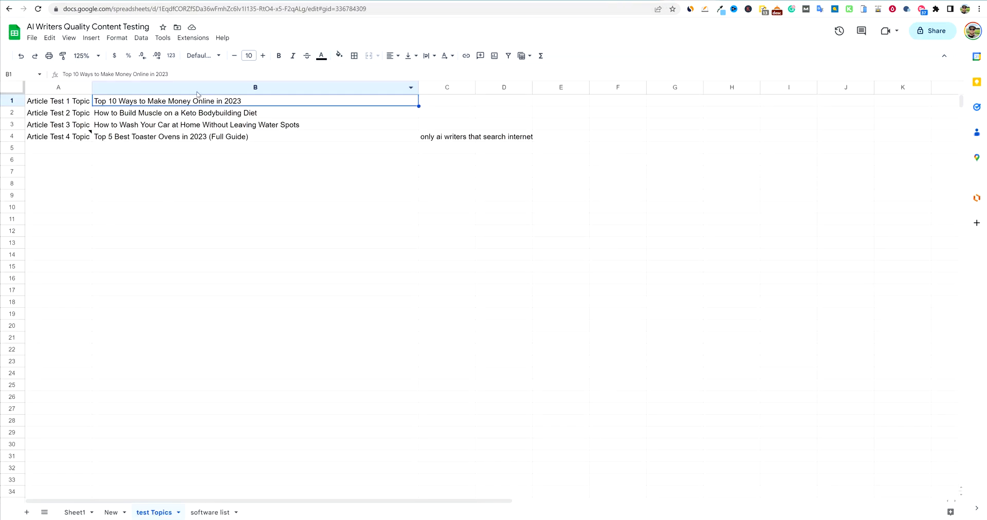
# Step: In the Google Sheets test Topics sheet, copy the Article Test 1 topic "Top 10 Ways to Make Money Online in 2023"
pyautogui.click(248, 128)
pyautogui.click(254, 103)
pyautogui.hotkey('ctrl', 'c')
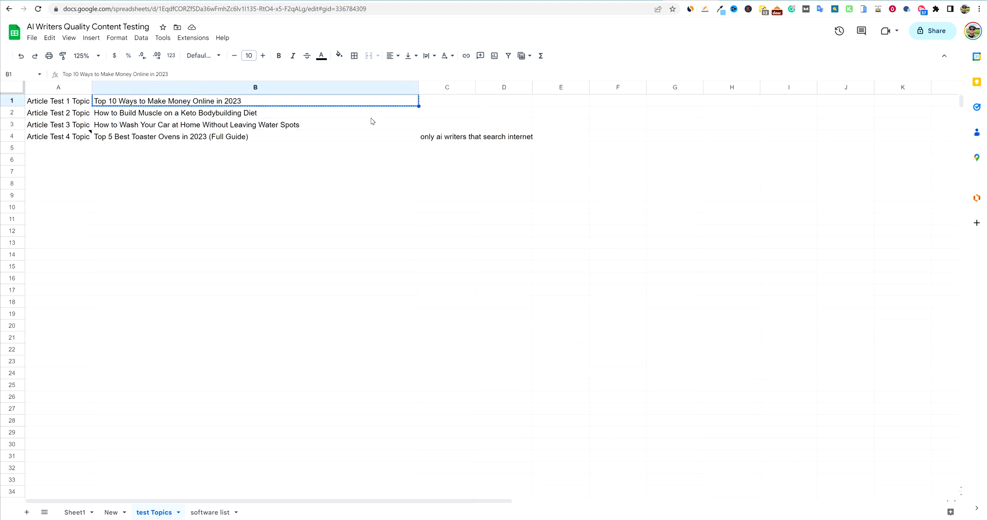
# Step: Switch to the WriteRank dashboard and open its support chat
pyautogui.click(640, 0)
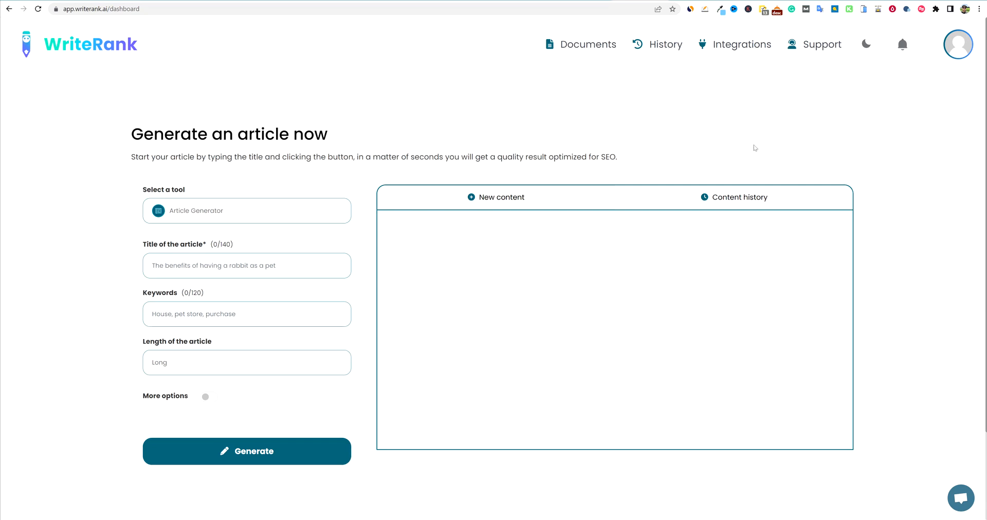
pyautogui.click(957, 504)
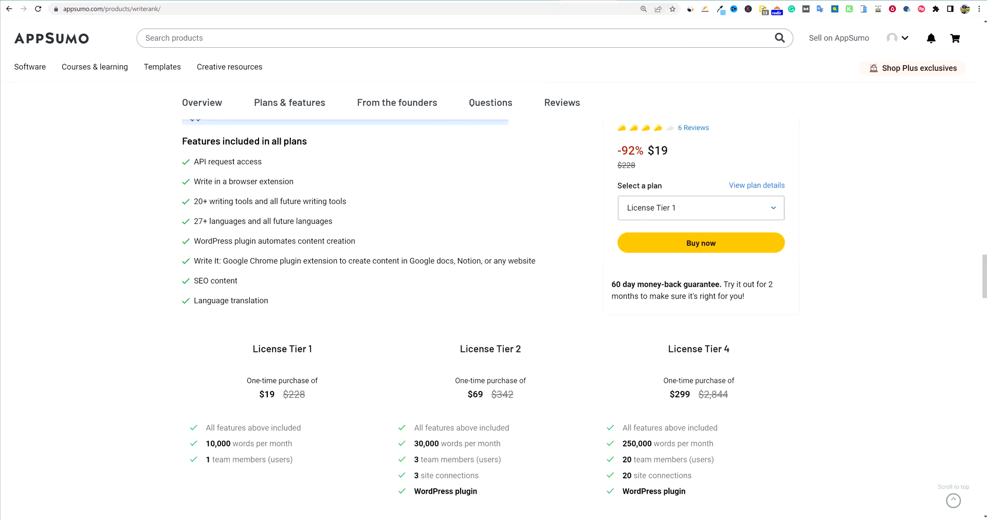
# Step: Reread the creator's reply on AppSumo about free trials and AI detection, and return to the WriteRank dashboard
pyautogui.scroll(-20, 403, 348)
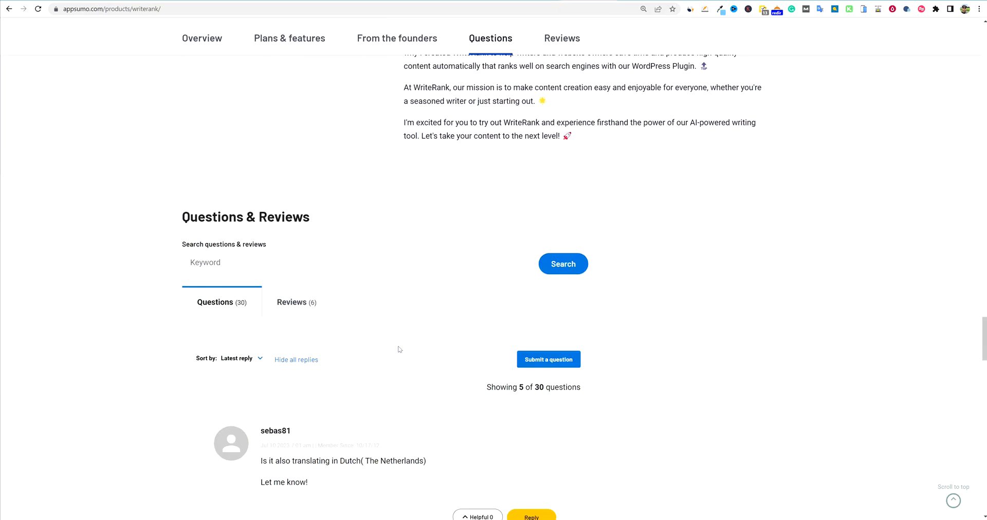
pyautogui.scroll(-5, 364, 348)
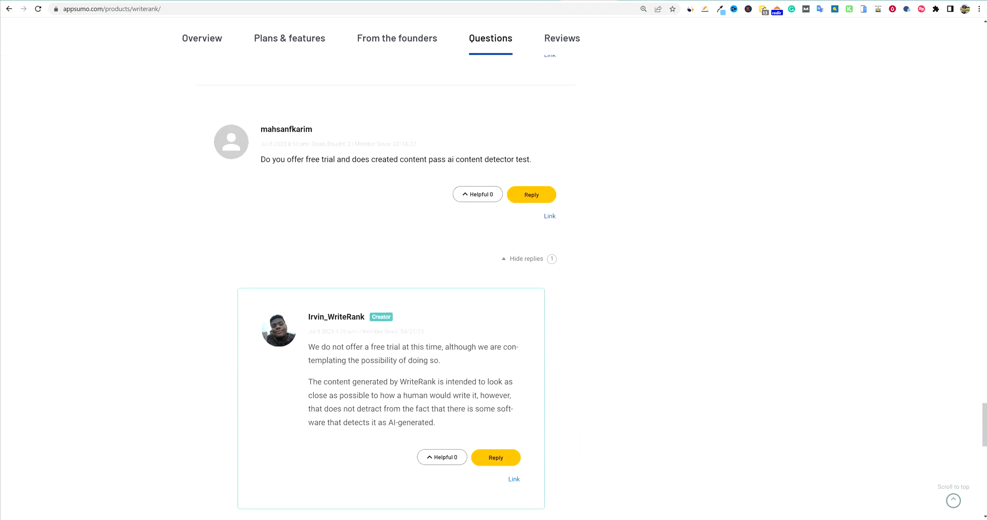
pyautogui.click(642, 1)
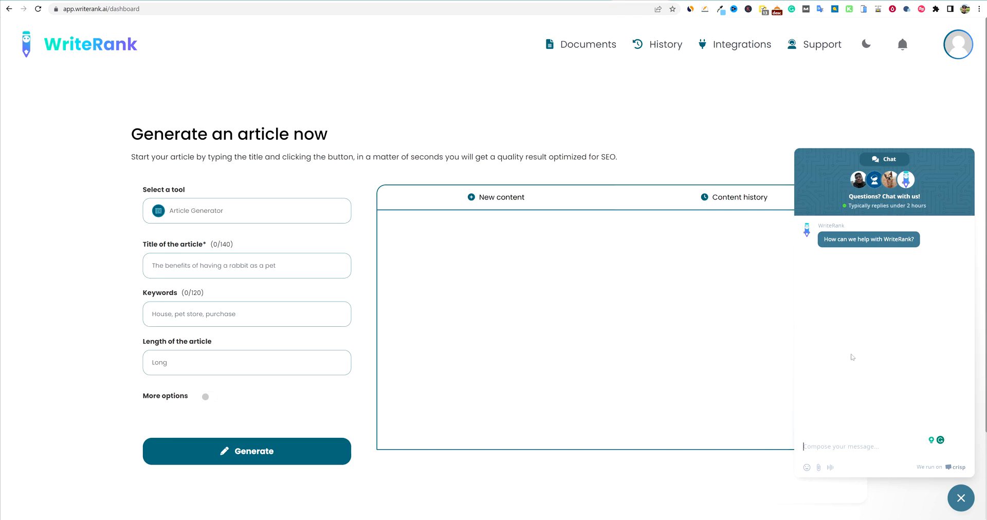
# Step: Close the support chat and set the WriteRank dashboard to the dark theme after comparing both themes
pyautogui.click(959, 505)
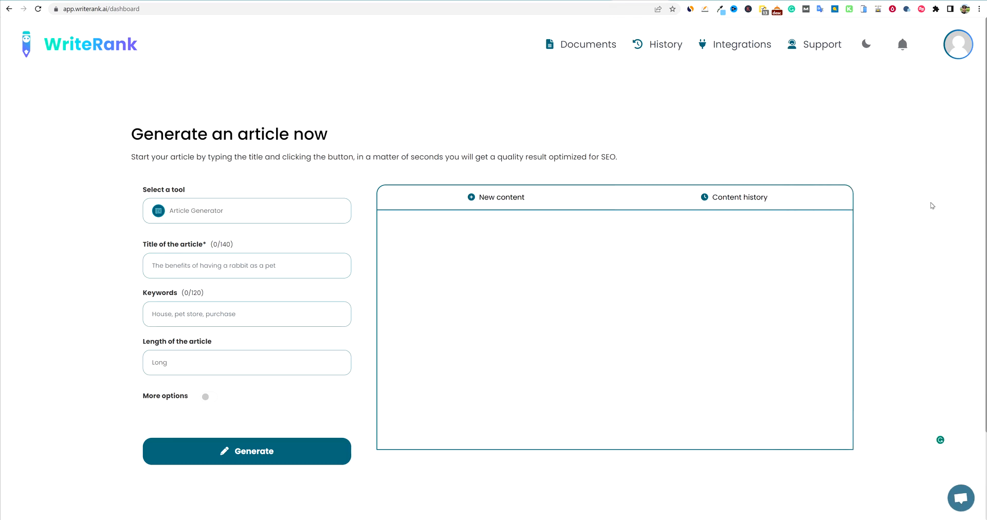
pyautogui.click(867, 46)
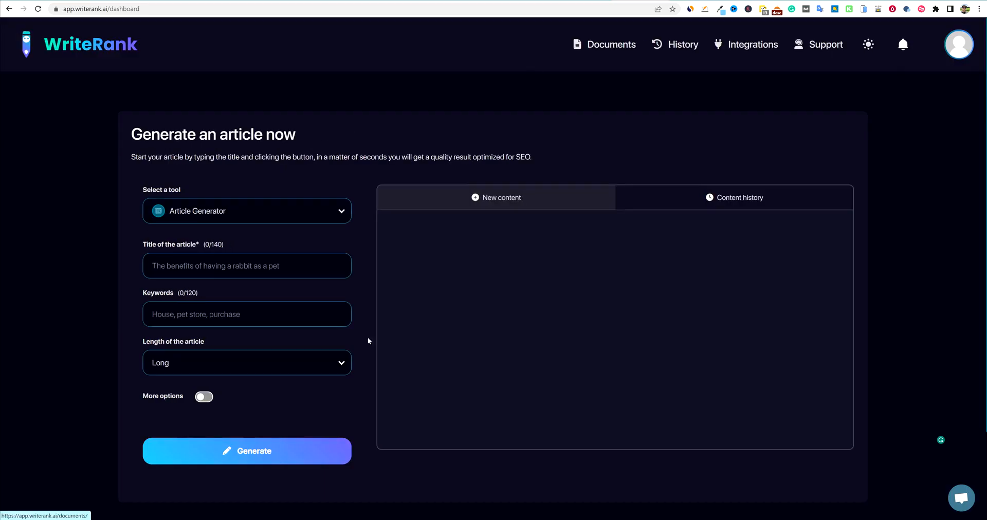
pyautogui.click(867, 45)
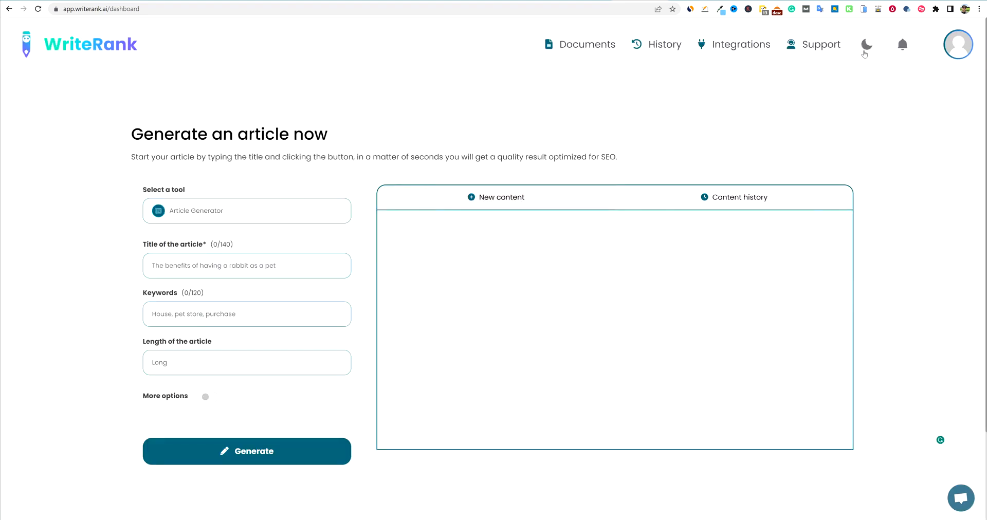
pyautogui.click(867, 46)
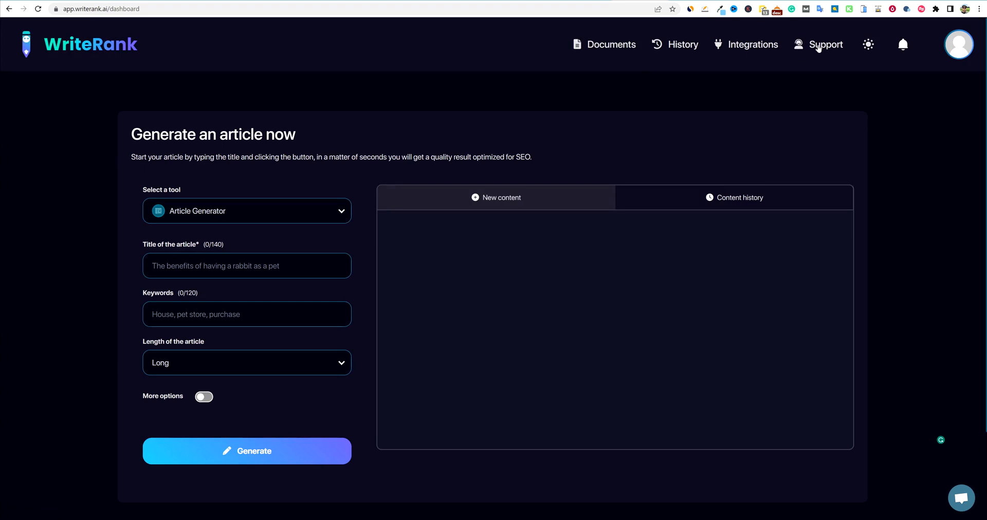
# Step: Look over the Integrations page and the Documents workspace, and return to the article generation form on the dashboard
pyautogui.click(758, 49)
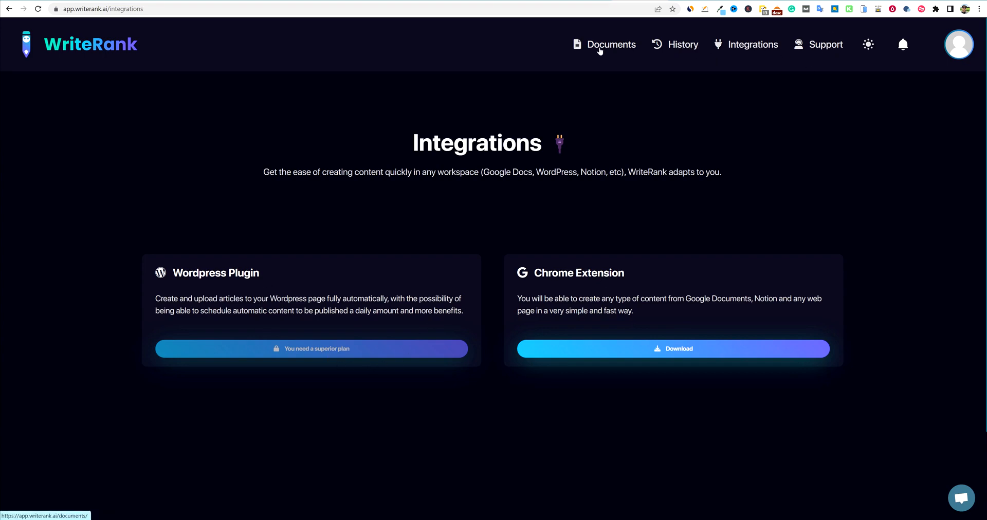
pyautogui.click(601, 47)
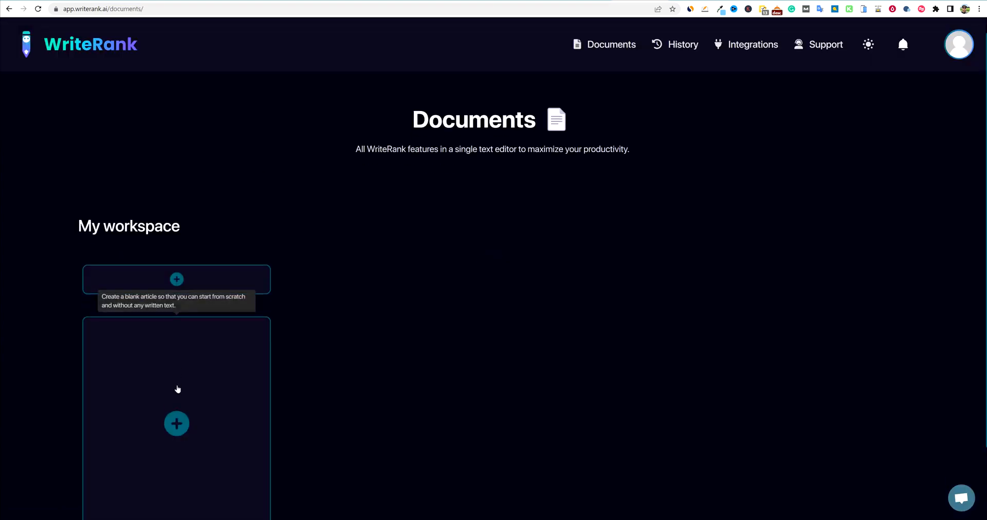
pyautogui.scroll(-2, 178, 349)
pyautogui.scroll(2, 485, 214)
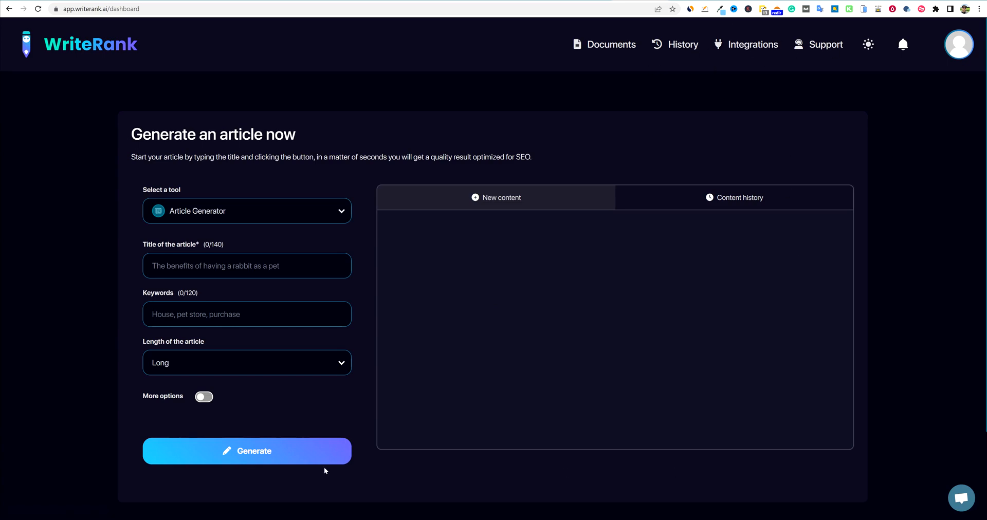
pyautogui.scroll(-2, 341, 463)
pyautogui.scroll(2, 805, 291)
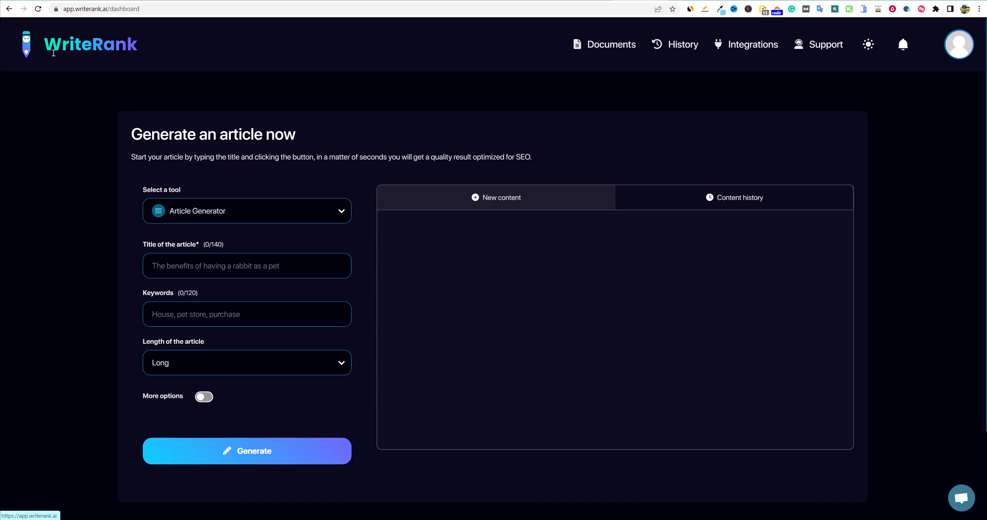
# Step: Create a blank document in the Documents workspace
pyautogui.click(53, 53)
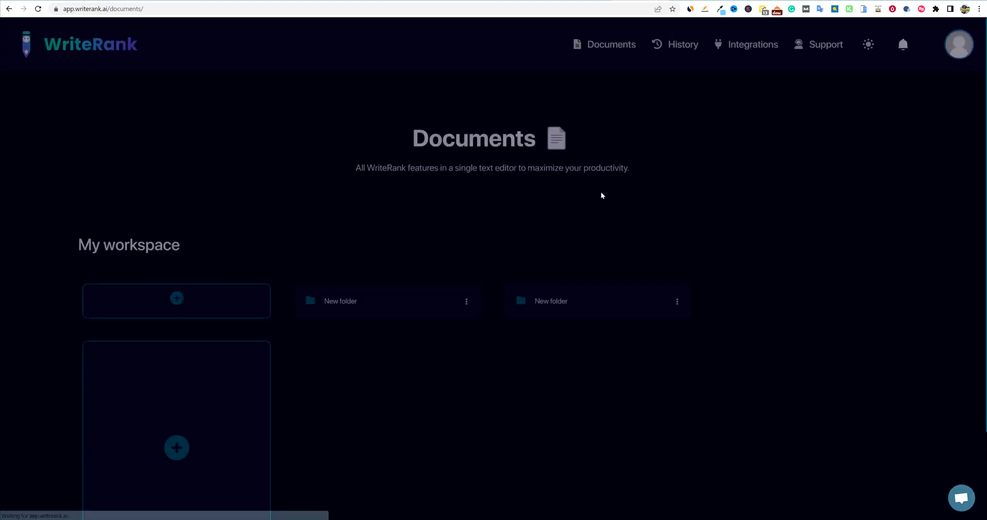
pyautogui.scroll(-2, 131, 352)
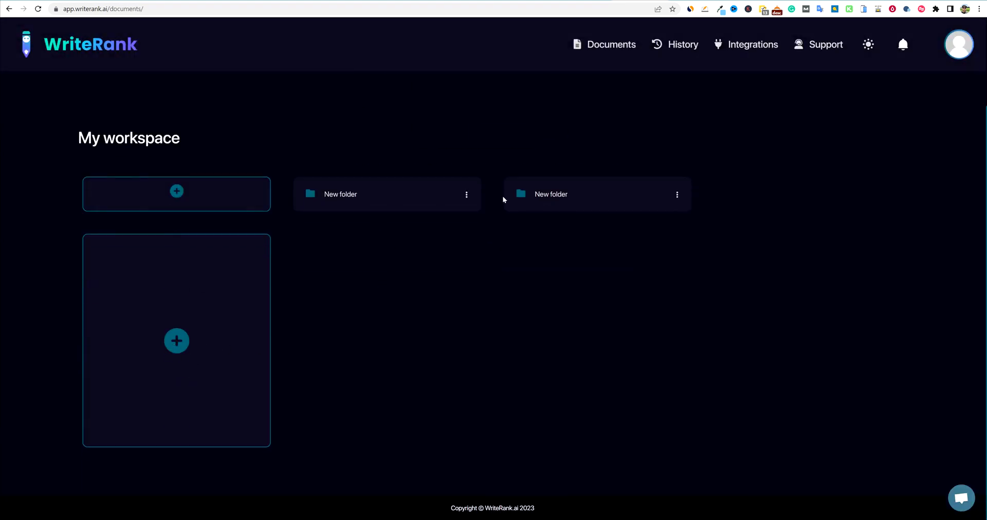
pyautogui.click(178, 340)
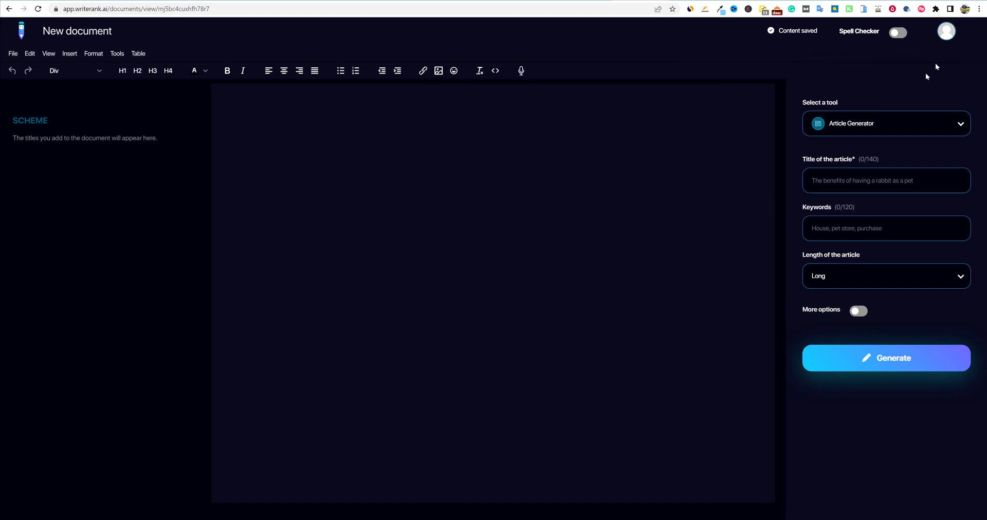
# Step: View the account's team members page and return to the dashboard
pyautogui.click(946, 38)
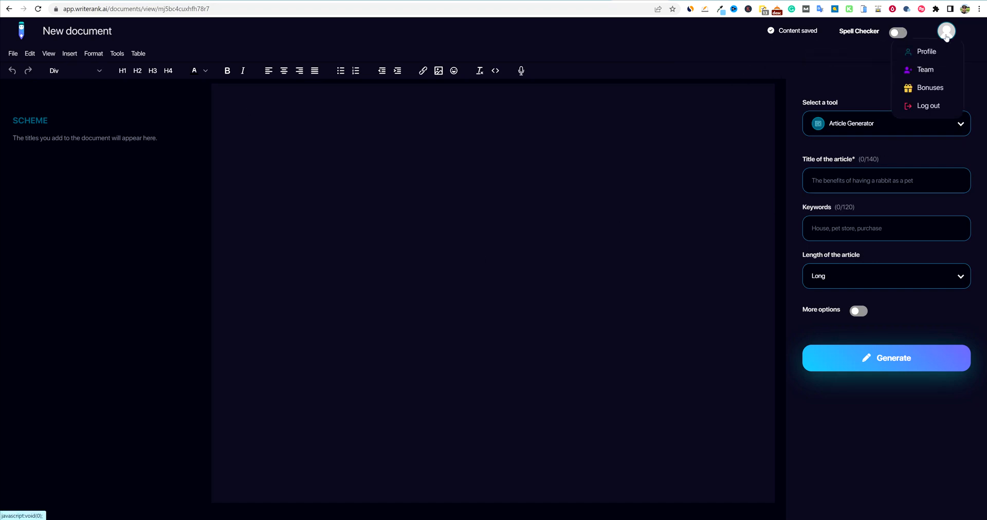
pyautogui.click(926, 70)
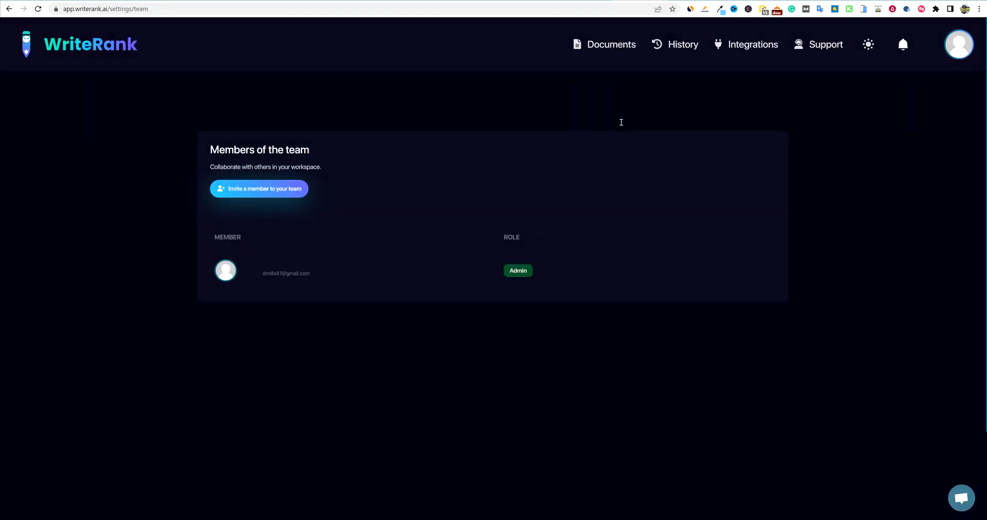
pyautogui.click(28, 49)
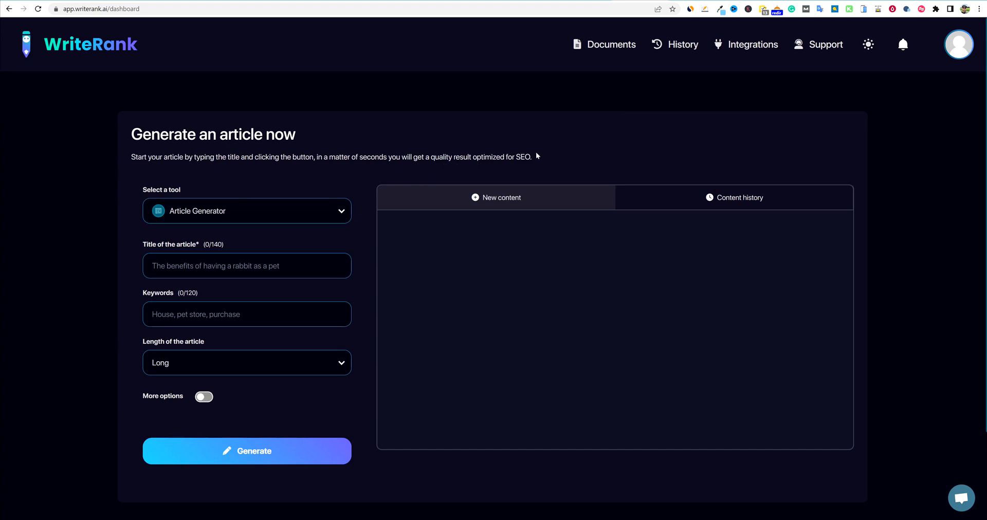
# Step: Open the writing tool list and examine the tools under Generators and Blogs and articles
pyautogui.click(336, 208)
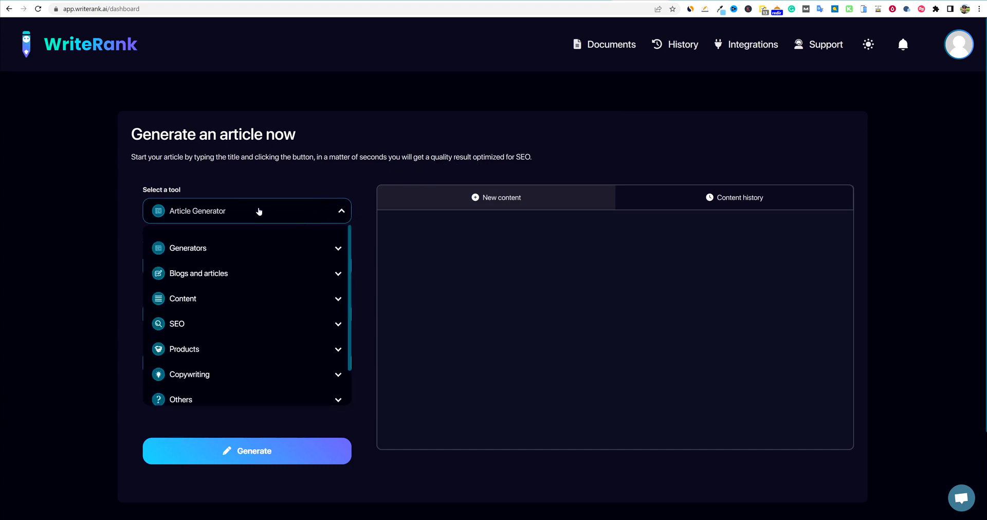
pyautogui.click(338, 249)
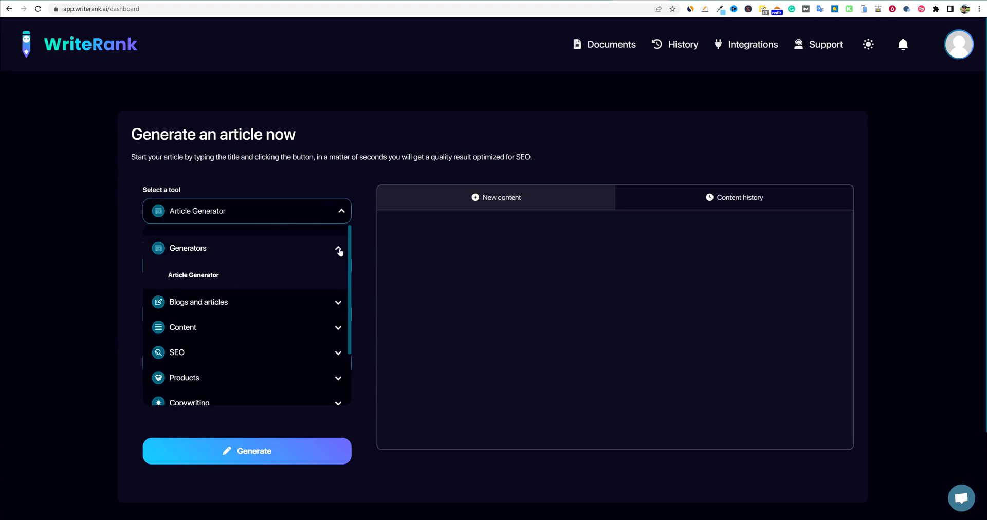
pyautogui.click(338, 249)
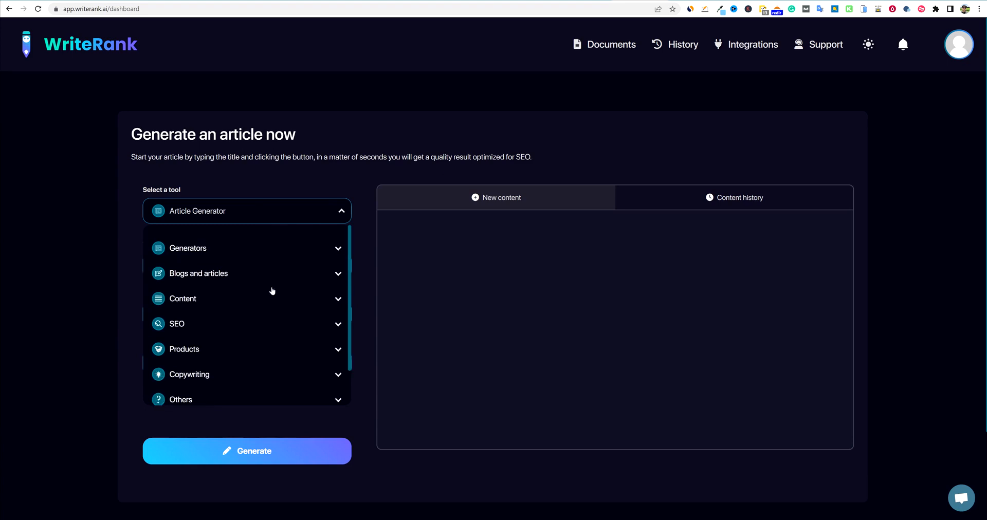
pyautogui.click(338, 274)
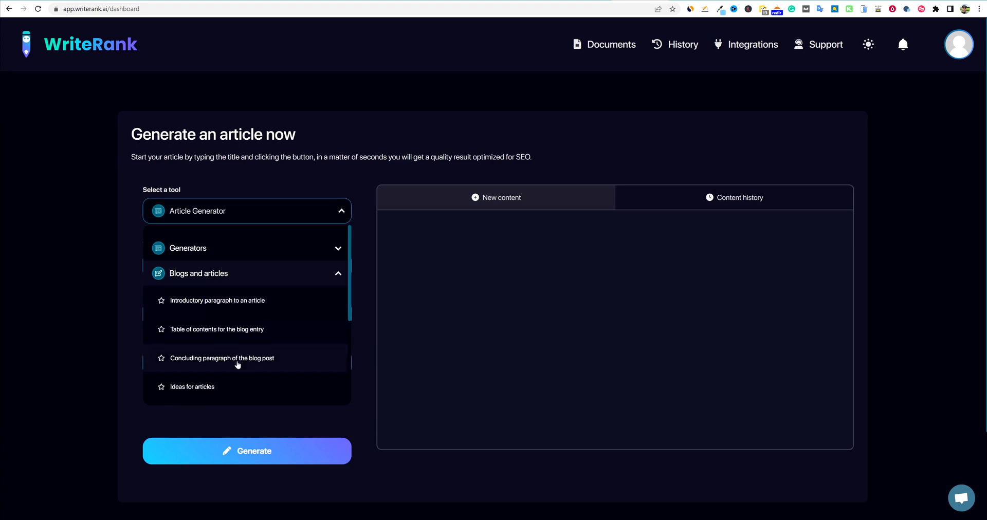
pyautogui.scroll(-2, 242, 368)
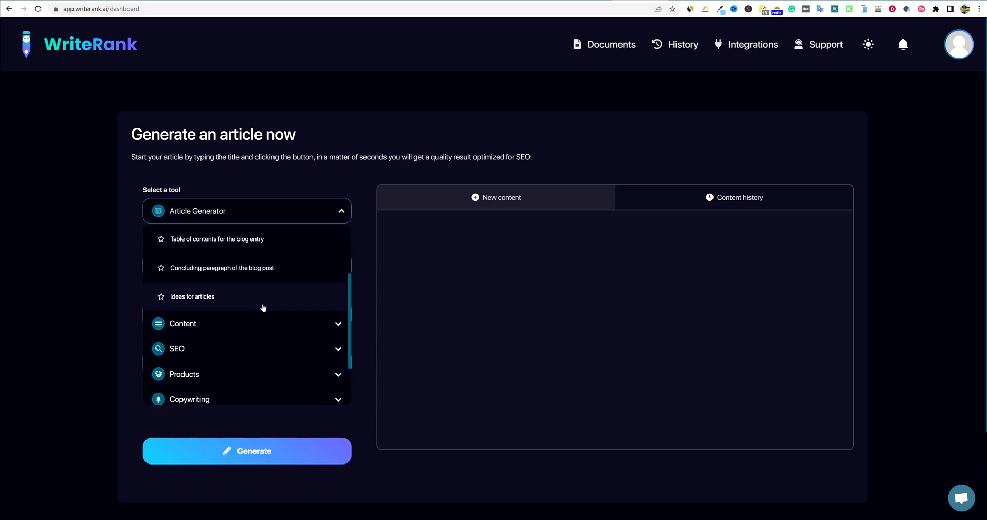
# Step: Examine the tools under Content and SEO and the remaining categories through to Content for videos
pyautogui.click(317, 328)
pyautogui.scroll(-2, 257, 347)
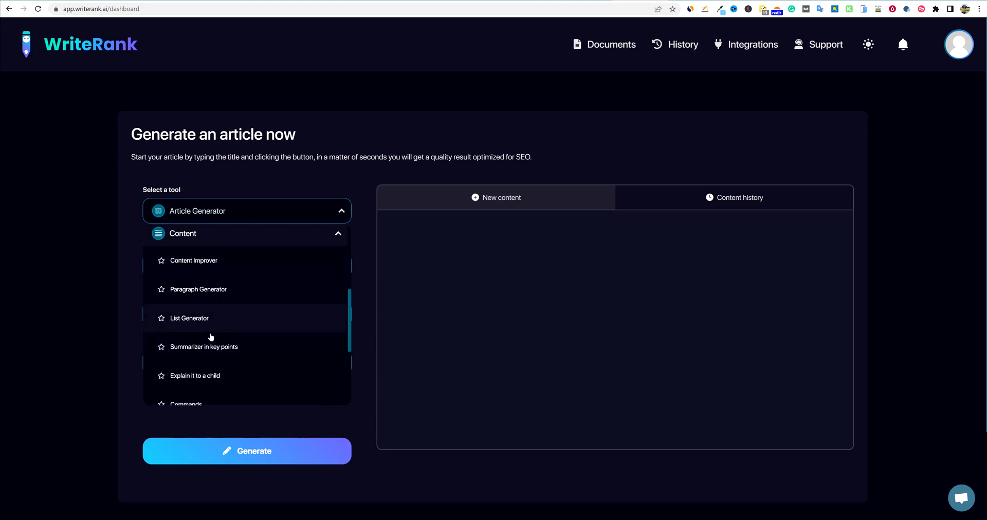
pyautogui.scroll(-2, 229, 346)
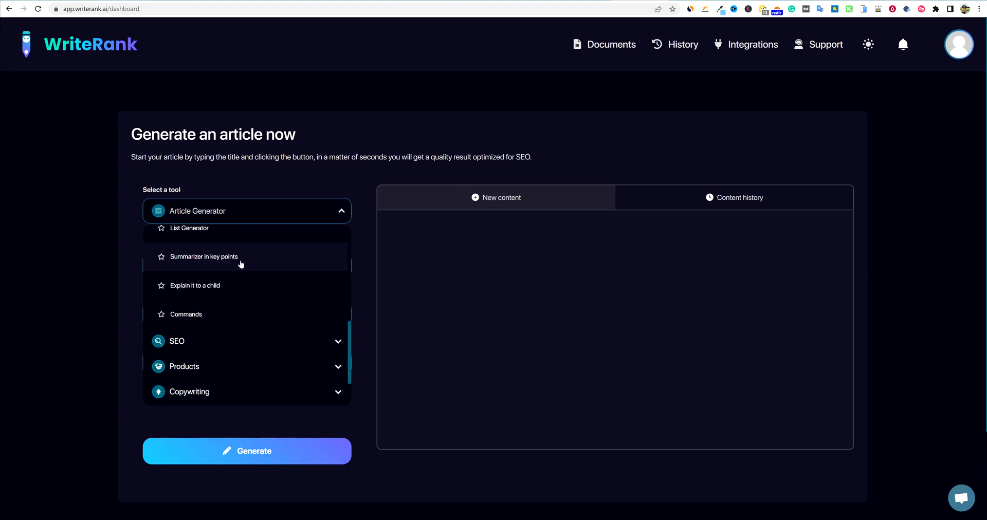
pyautogui.click(338, 341)
pyautogui.scroll(-2, 338, 344)
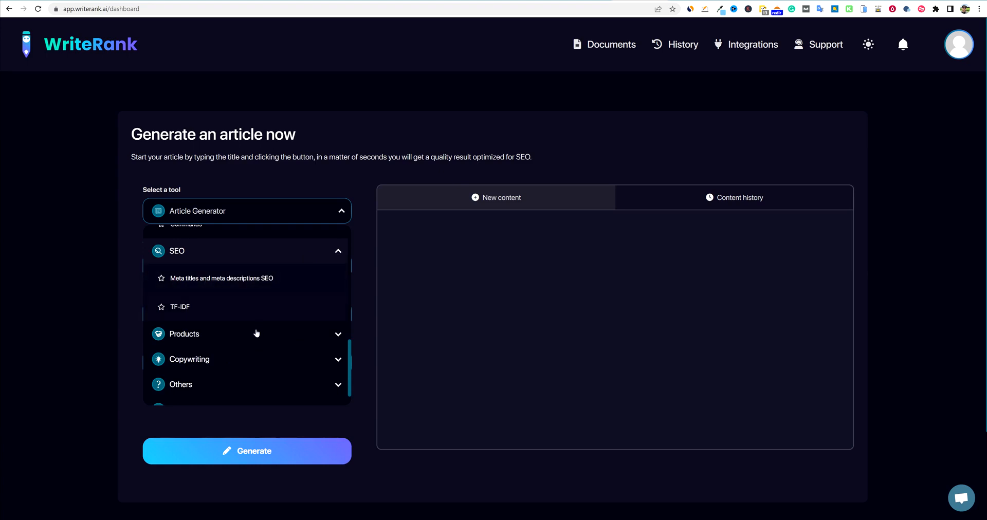
pyautogui.scroll(-1, 224, 350)
pyautogui.scroll(-2, 249, 333)
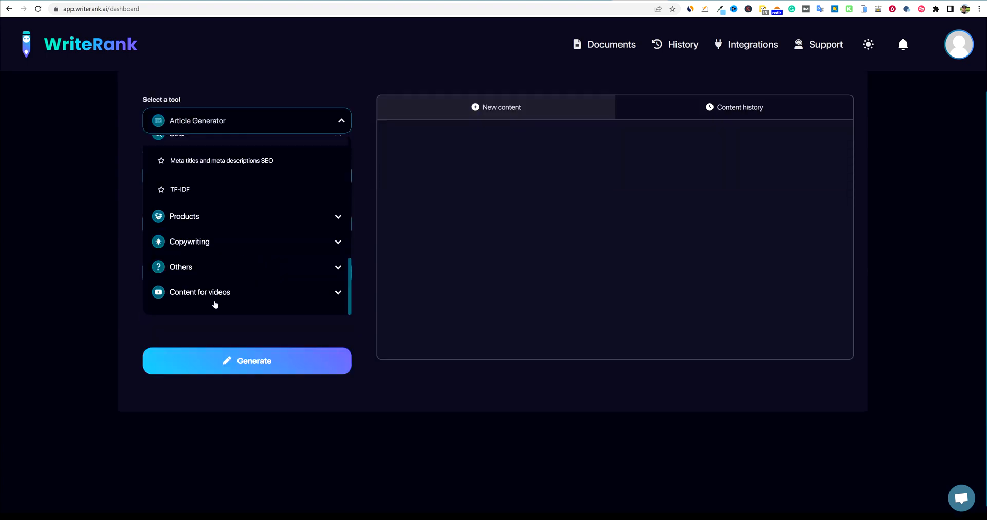
# Step: Examine the YouTube writing tools under Content for videos and collapse that category again
pyautogui.click(296, 293)
pyautogui.scroll(-3, 341, 299)
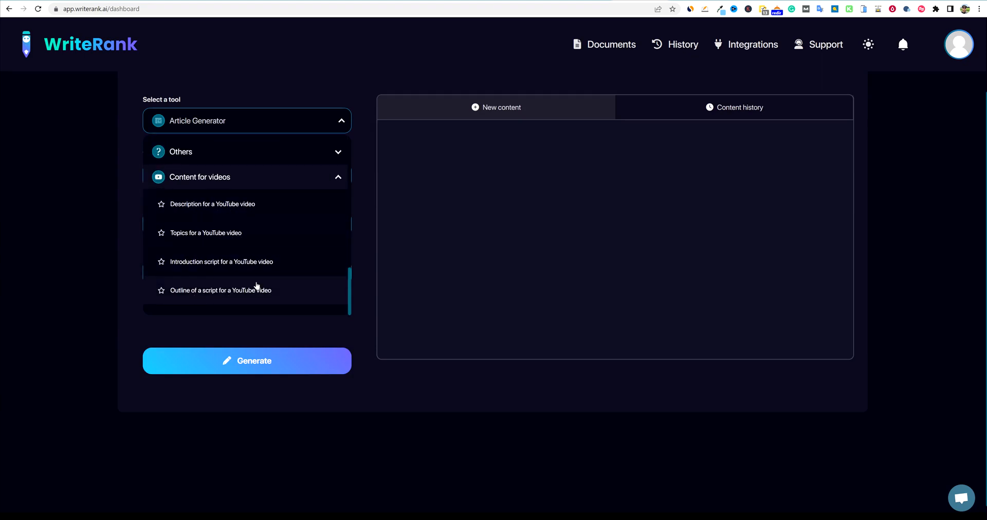
pyautogui.scroll(2, 255, 284)
pyautogui.click(340, 271)
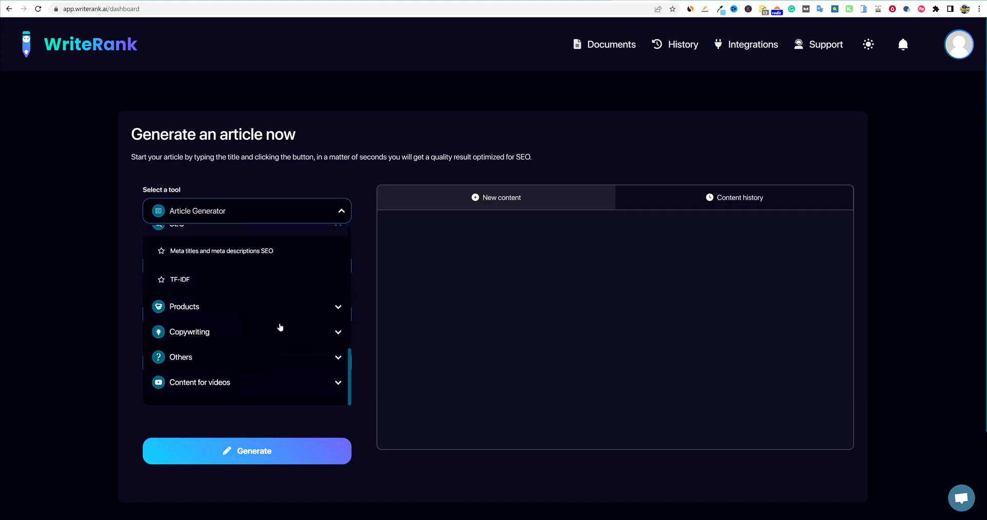
# Step: Choose the Article Generator tool and set the article title to "Top 10 Ways to Make Money Online in 2023"
pyautogui.scroll(5, 279, 327)
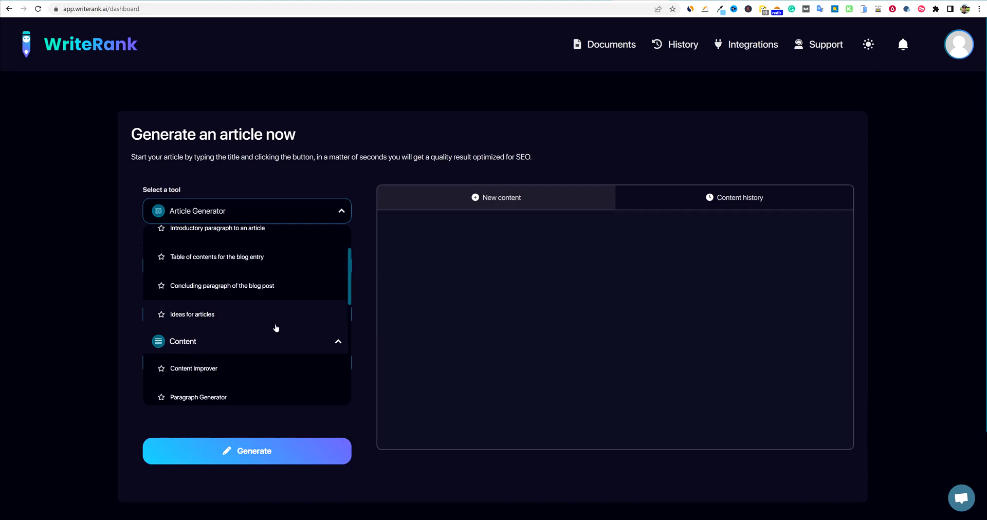
pyautogui.scroll(2, 267, 321)
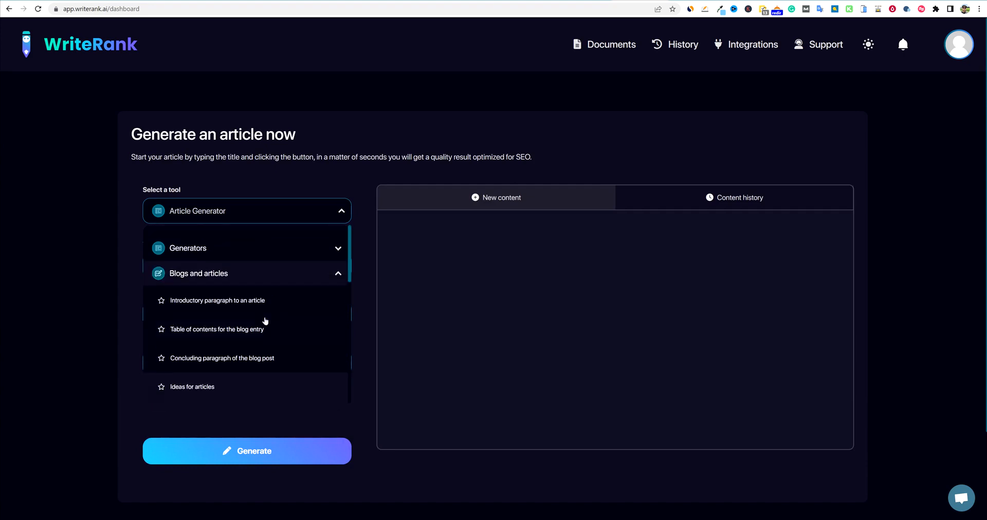
pyautogui.click(338, 250)
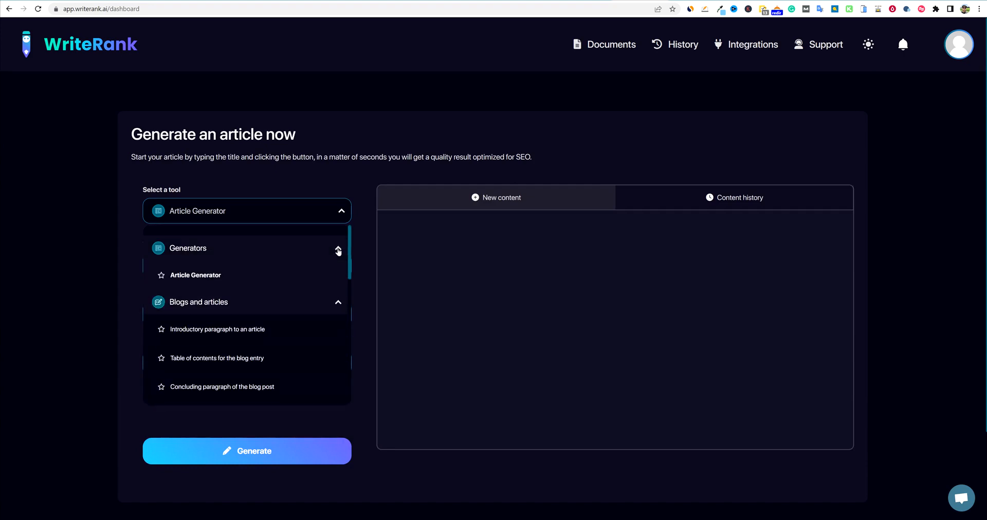
pyautogui.click(188, 276)
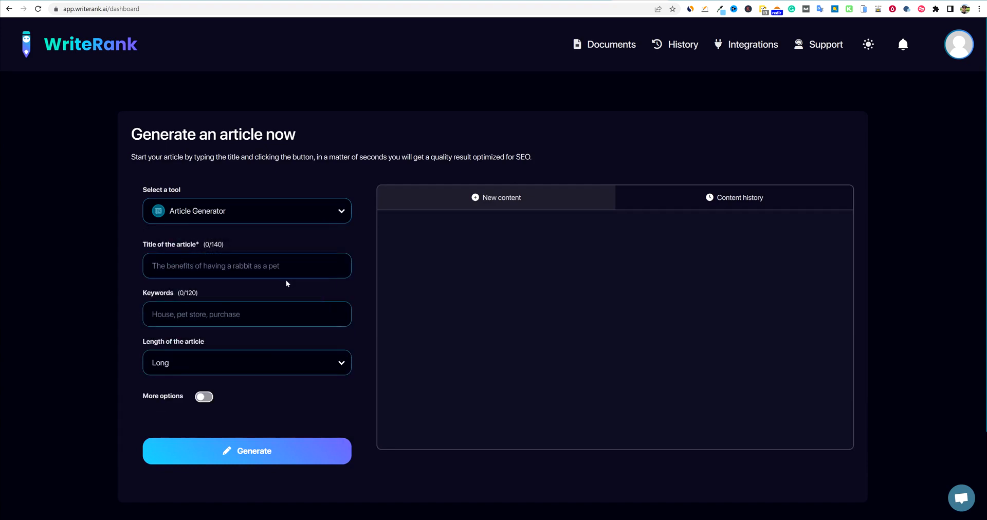
pyautogui.click(191, 265)
pyautogui.write('Top 10 Ways to Make Money Online in 2023')
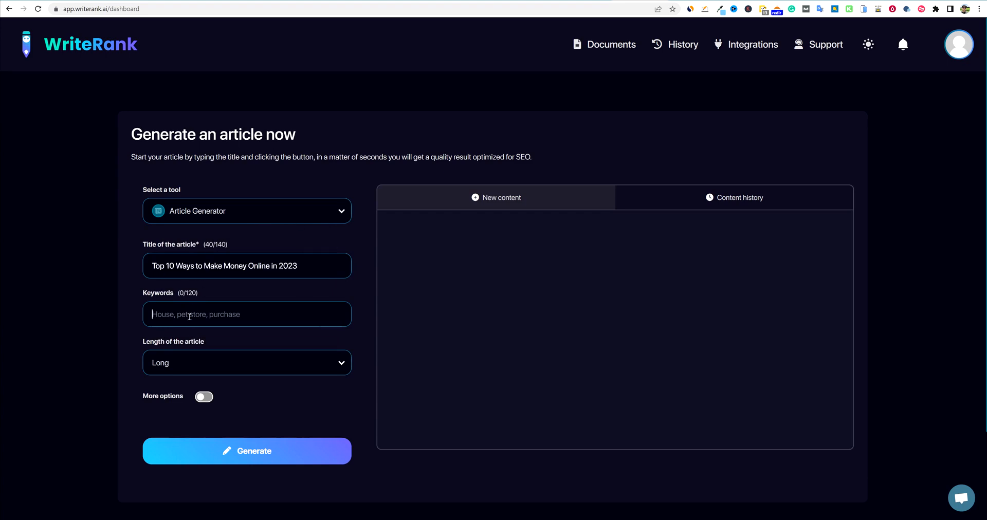
# Step: Set the keywords to "make money online, top ways to make money online, make money online in 2023"
pyautogui.write('make money online, top ')
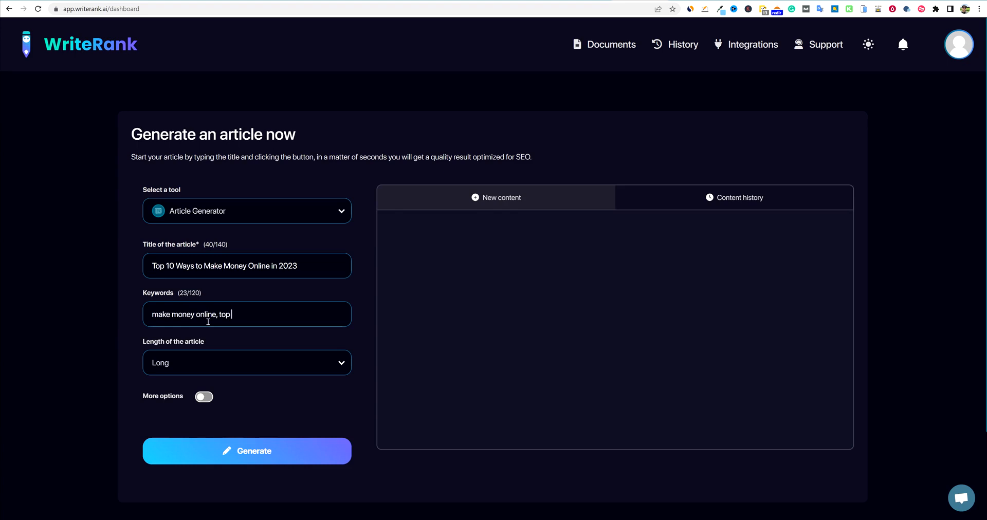
pyautogui.write('ways to make money online, make money onlin')
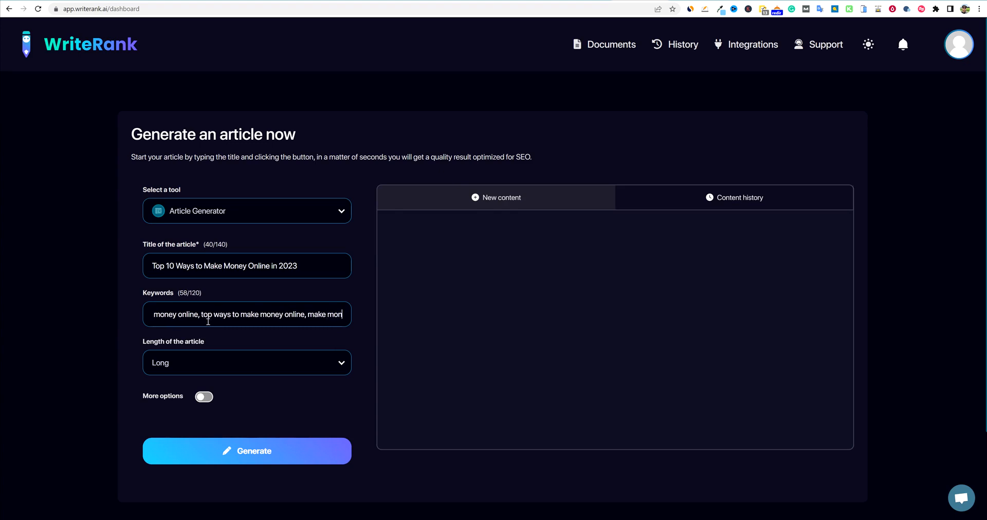
pyautogui.write('e 2023')
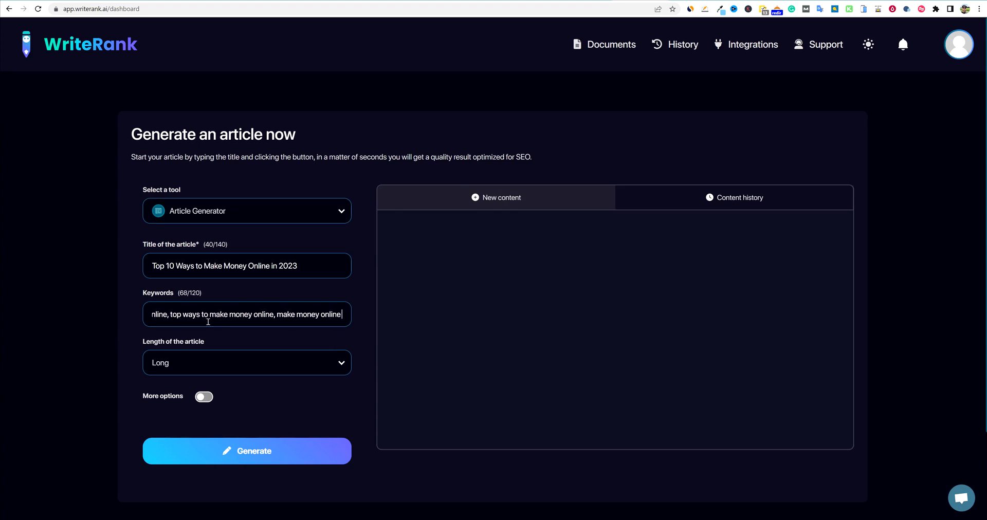
pyautogui.click(323, 314)
pyautogui.write('in')
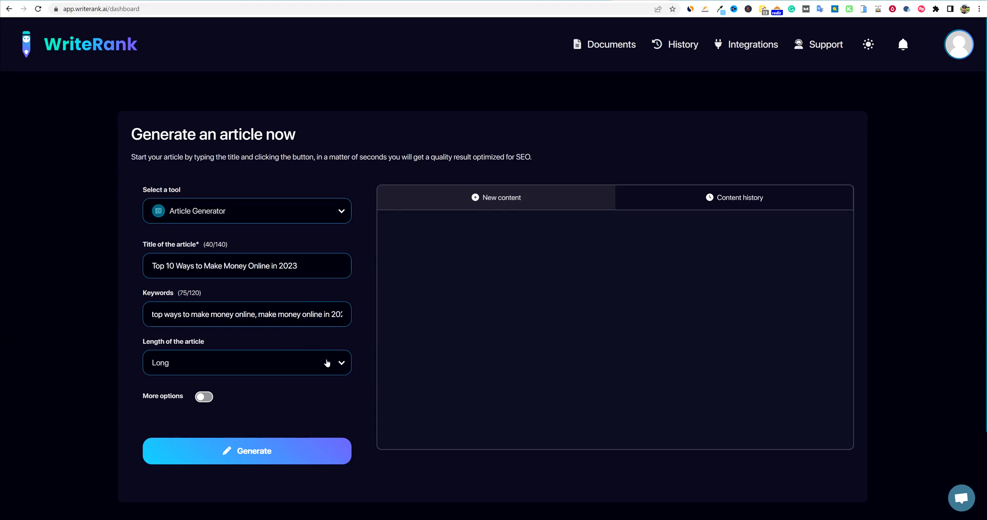
# Step: Examine the article length options, try the Custom length, and set the length back to Long
pyautogui.click(153, 355)
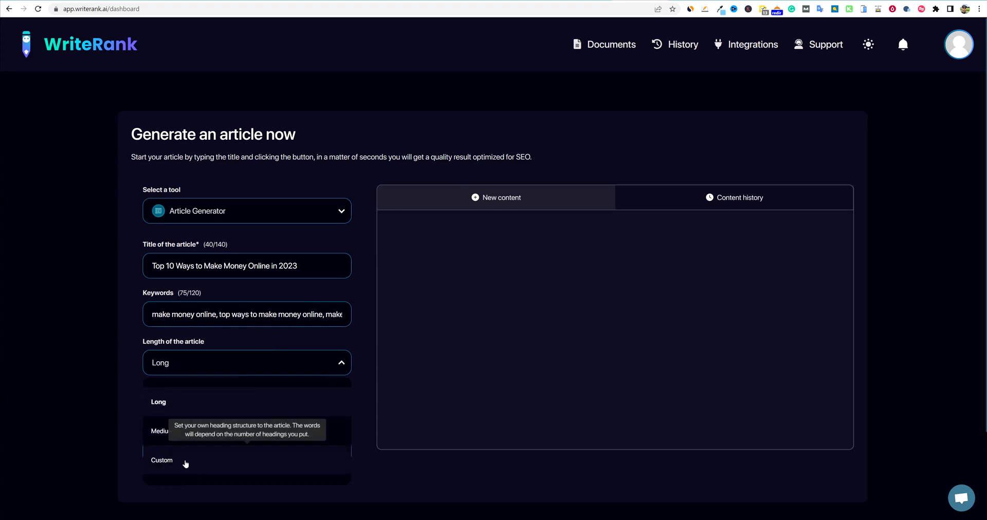
pyautogui.scroll(-1, 185, 460)
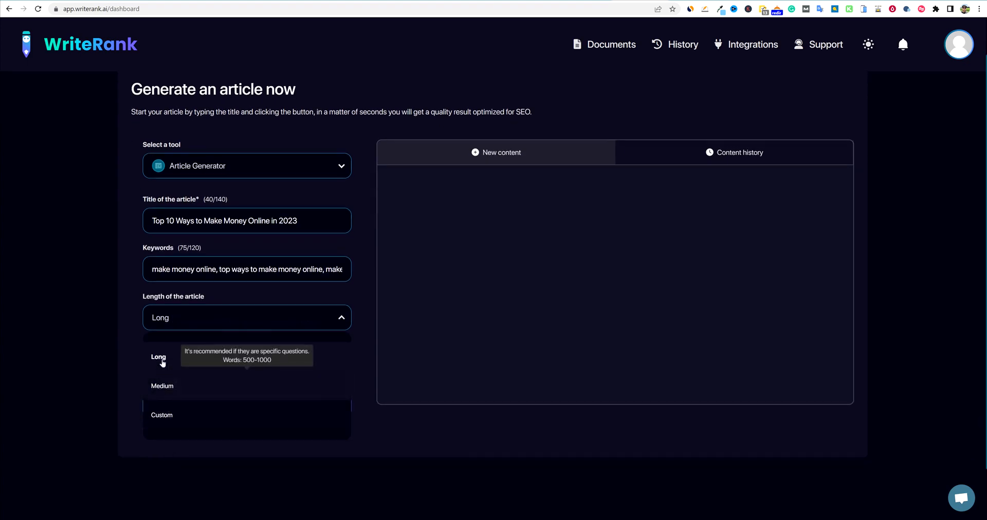
pyautogui.click(167, 417)
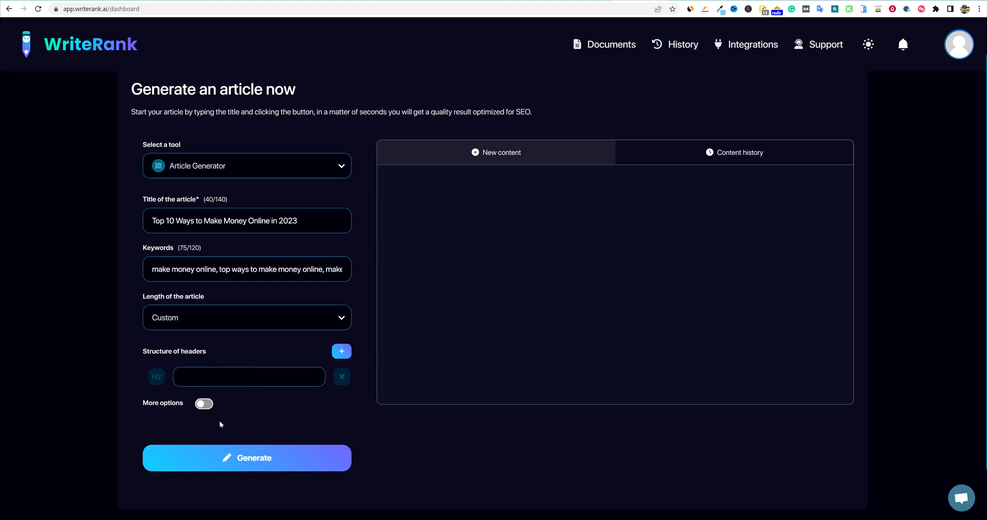
pyautogui.click(238, 319)
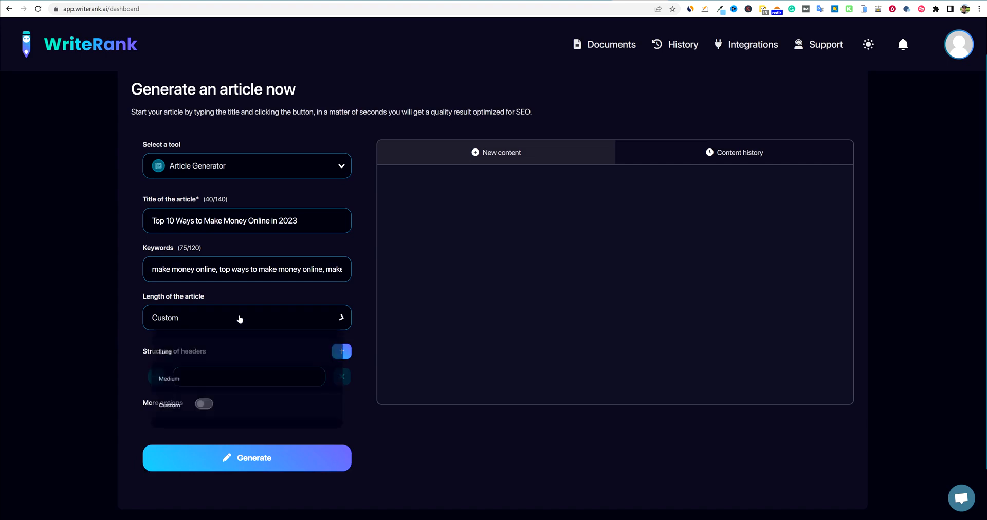
pyautogui.click(159, 358)
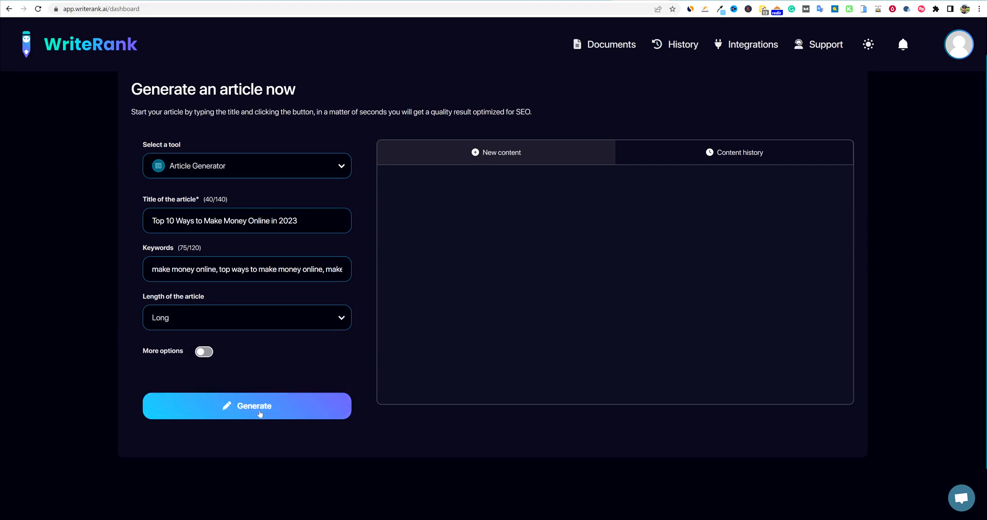
# Step: Generate the long article and look through it from its conclusion back to the introduction
pyautogui.click(259, 412)
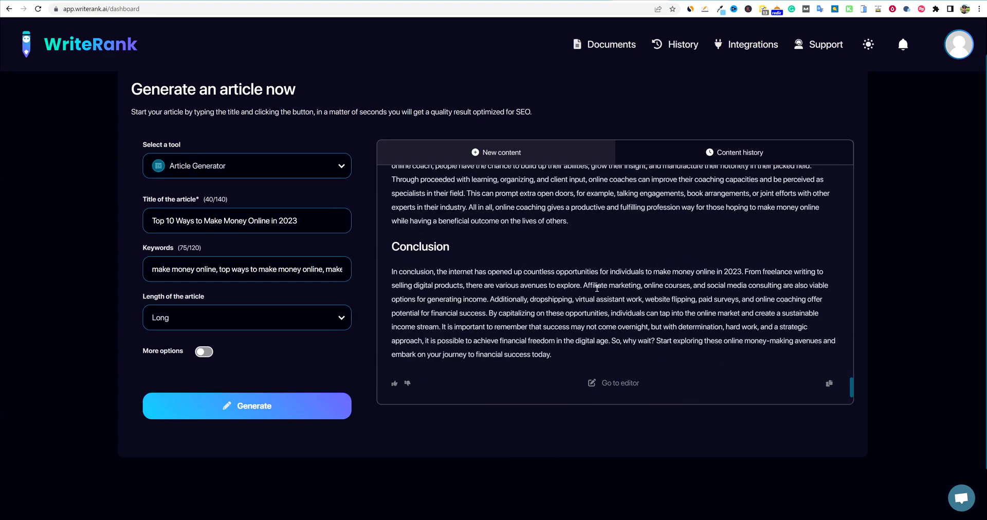
pyautogui.scroll(20, 574, 286)
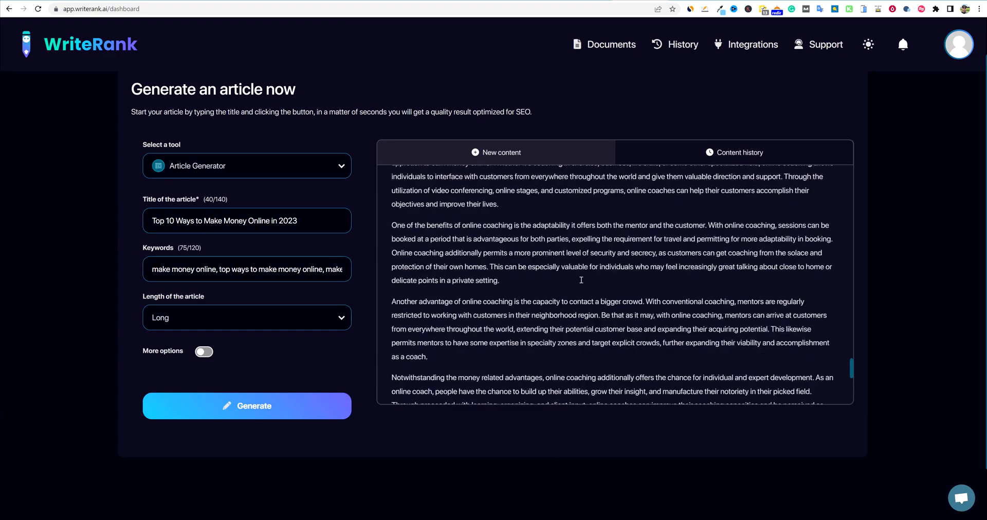
pyautogui.scroll(15, 574, 282)
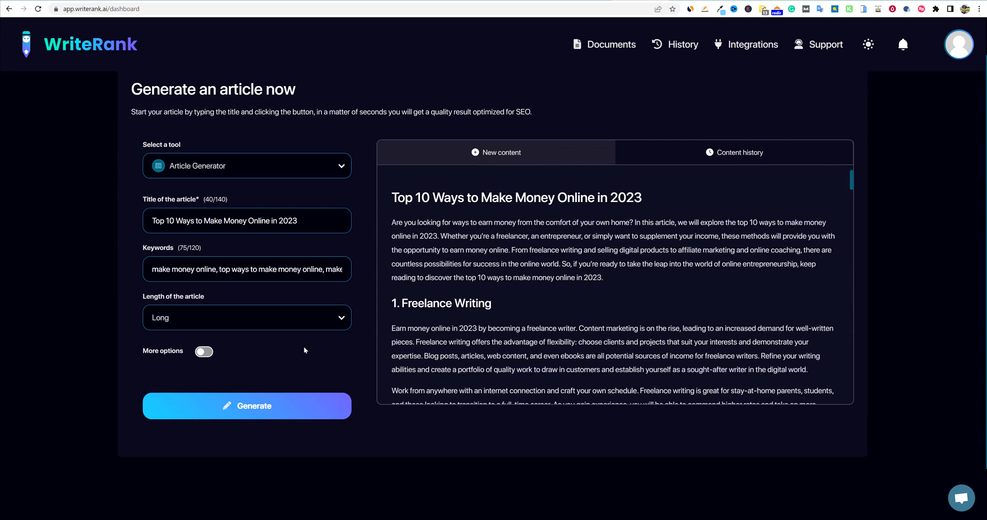
# Step: Examine the additional options for writing style, tone and language, and hide them again
pyautogui.click(203, 353)
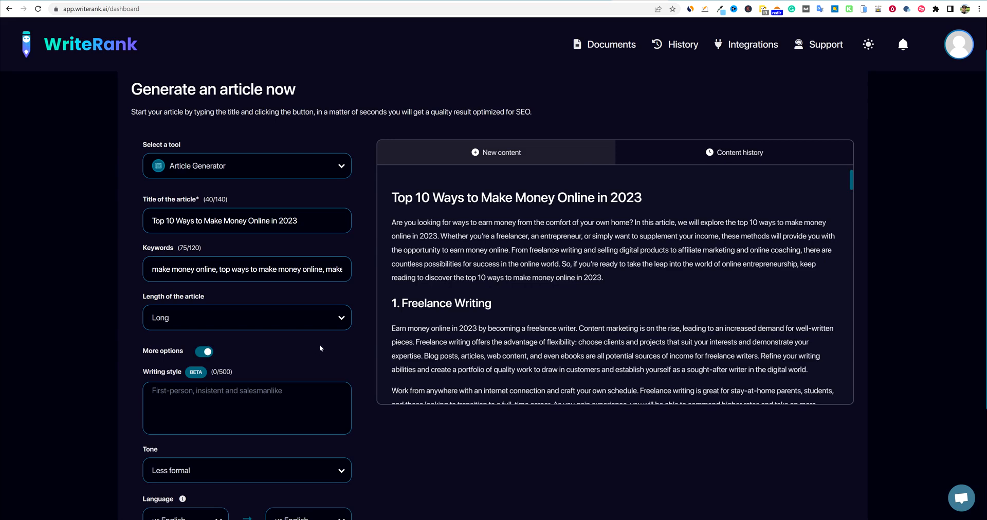
pyautogui.scroll(-3, 235, 345)
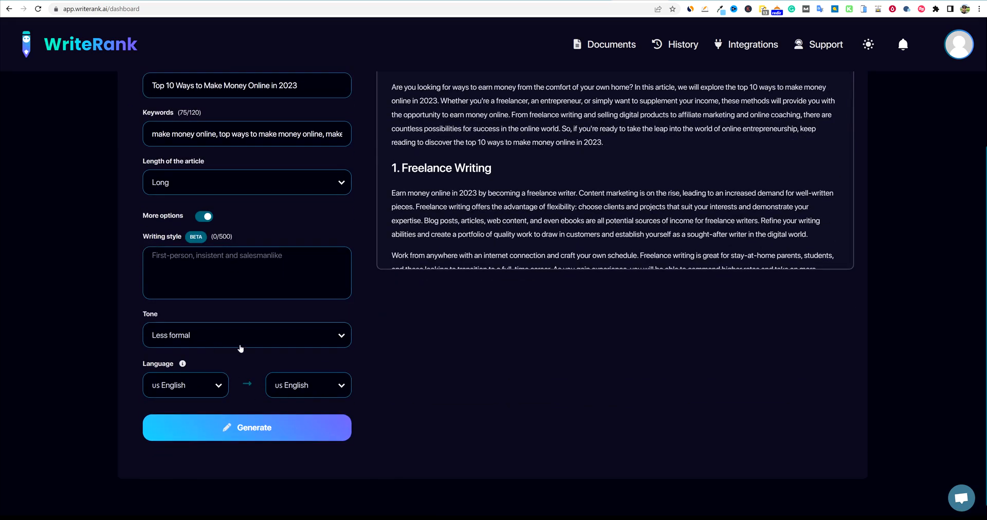
pyautogui.click(339, 337)
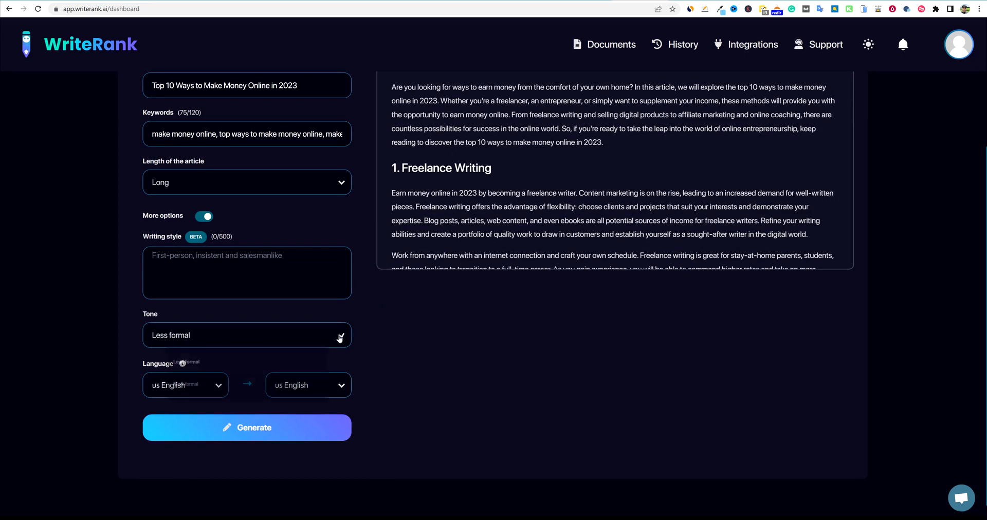
pyautogui.click(340, 337)
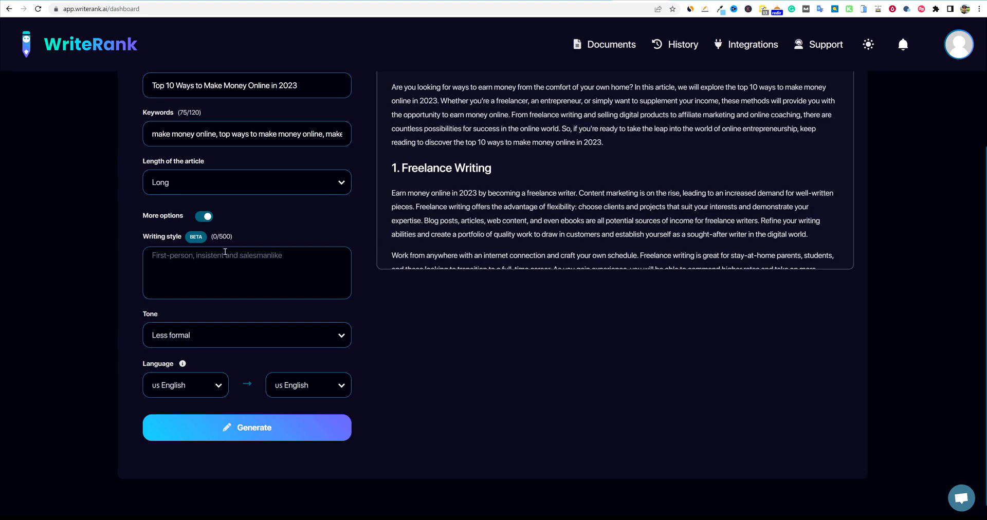
pyautogui.click(205, 217)
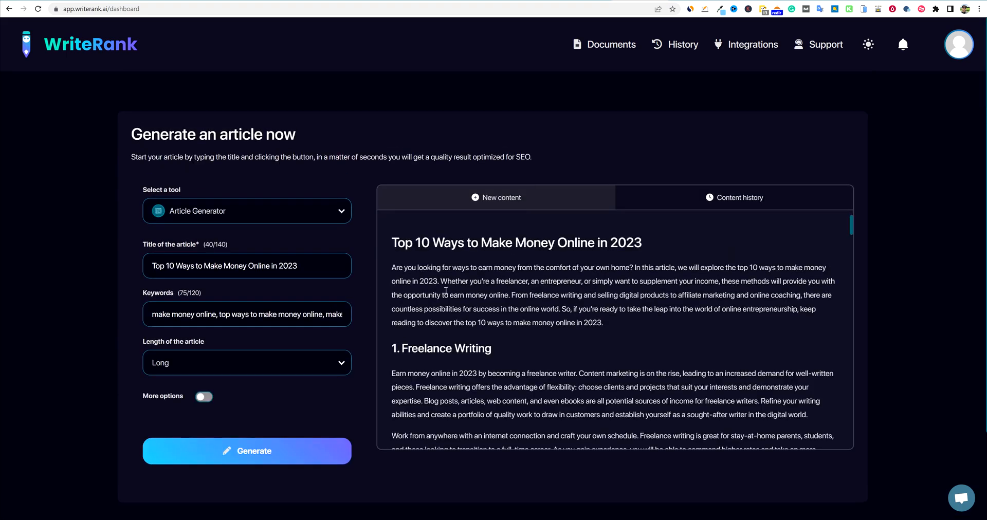
# Step: Count the words of the whole generated article with Word Counter Plus and clear the selection
pyautogui.hotkey('ctrl', 'a')
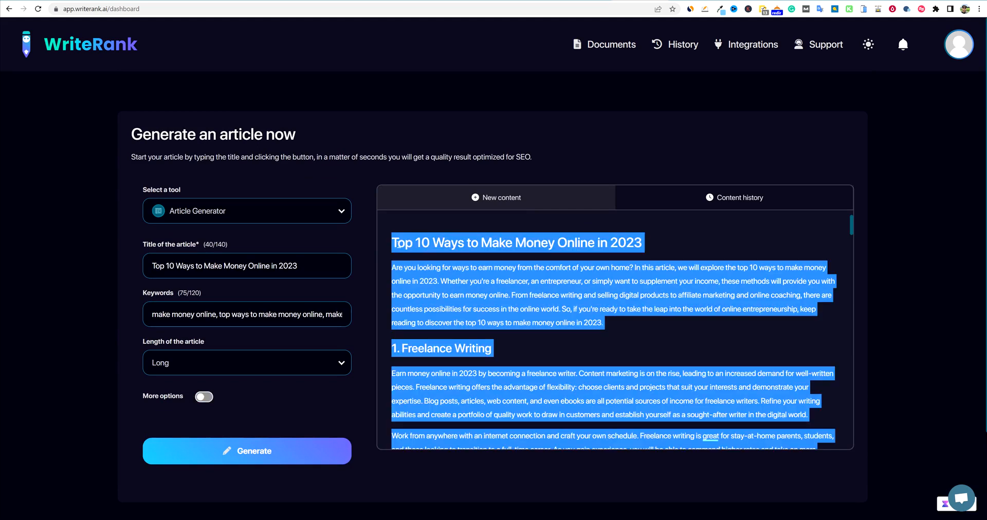
pyautogui.rightClick(443, 291)
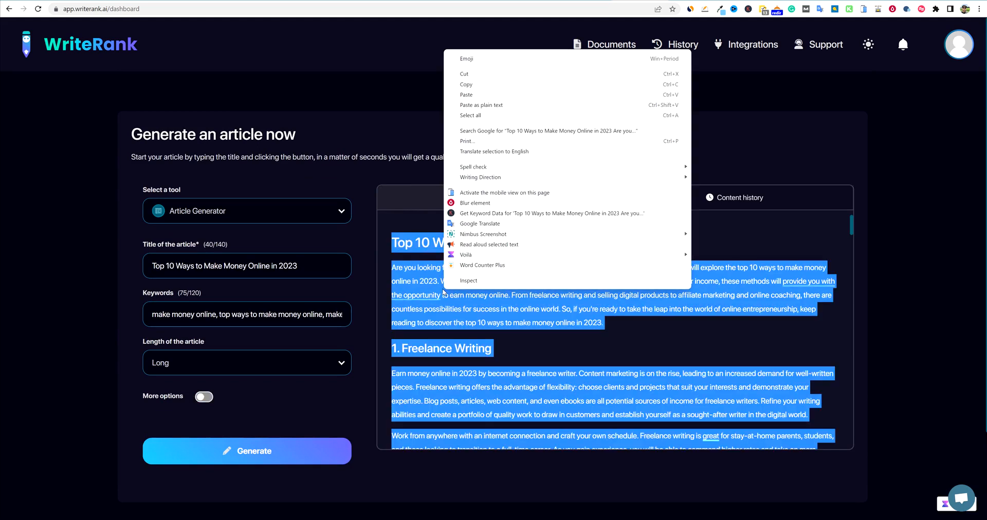
pyautogui.click(476, 265)
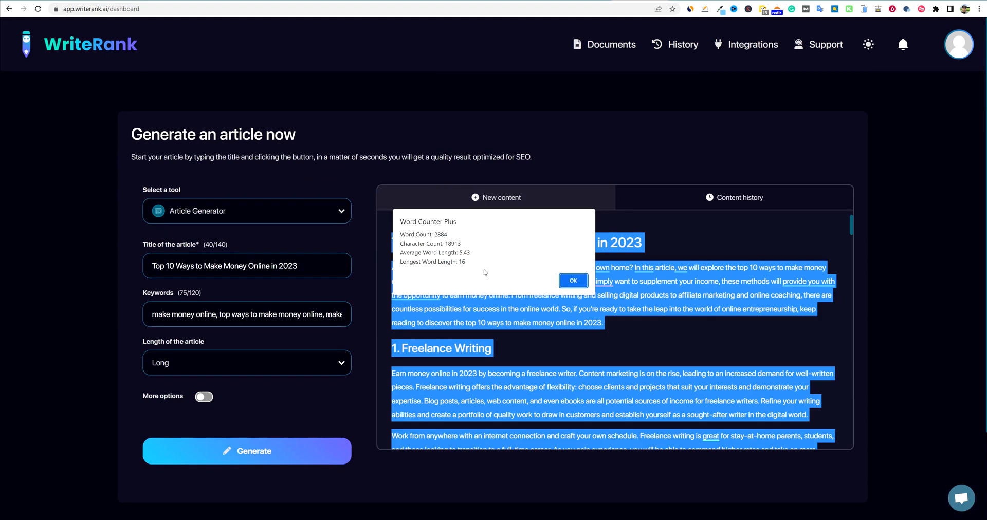
pyautogui.click(573, 281)
pyautogui.scroll(-5, 506, 303)
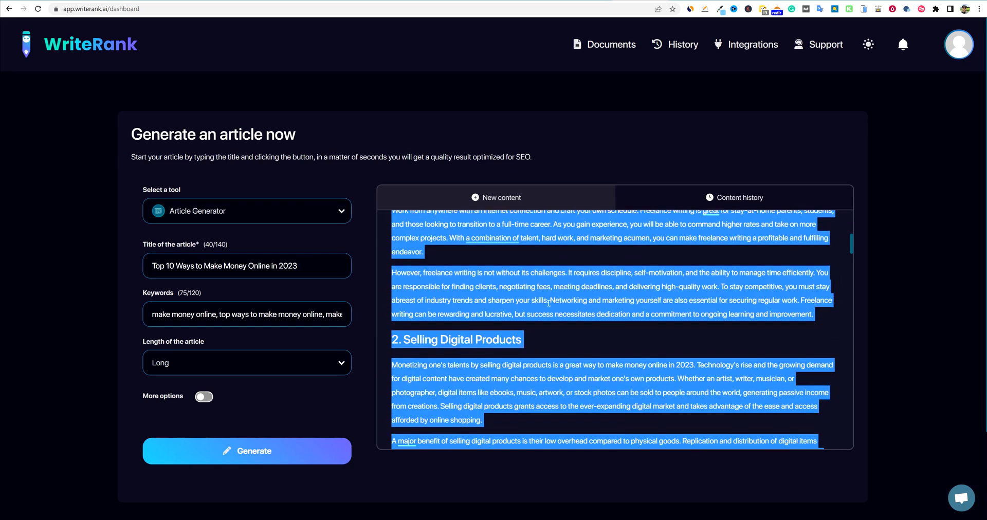
pyautogui.scroll(5, 550, 305)
pyautogui.click(562, 335)
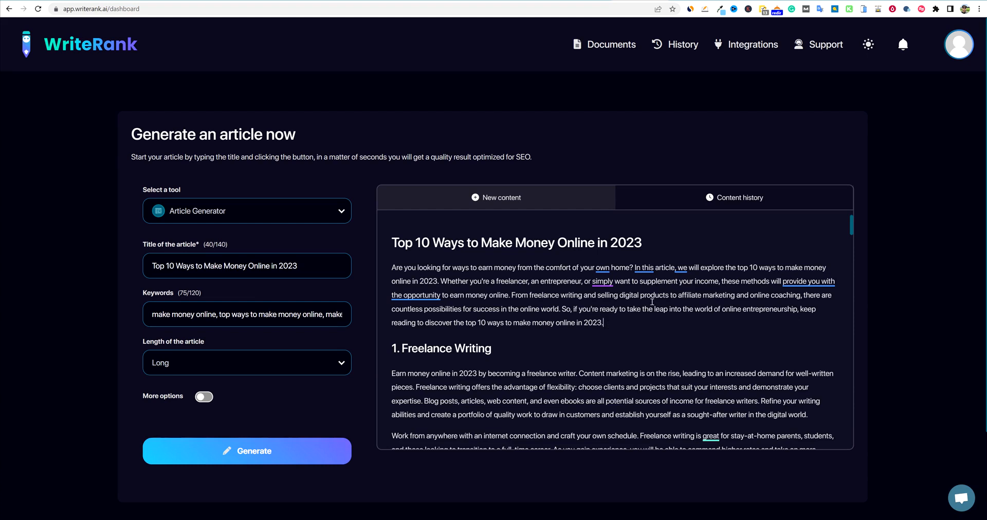
# Step: Highlight both mentions of the phrase "top 10 ways to make money online in 2023" in the article's introduction
pyautogui.moveTo(437, 281)
pyautogui.mouseDown()
pyautogui.moveTo(418, 256)
pyautogui.moveTo(750, 268)
pyautogui.moveTo(738, 267)
pyautogui.mouseUp()
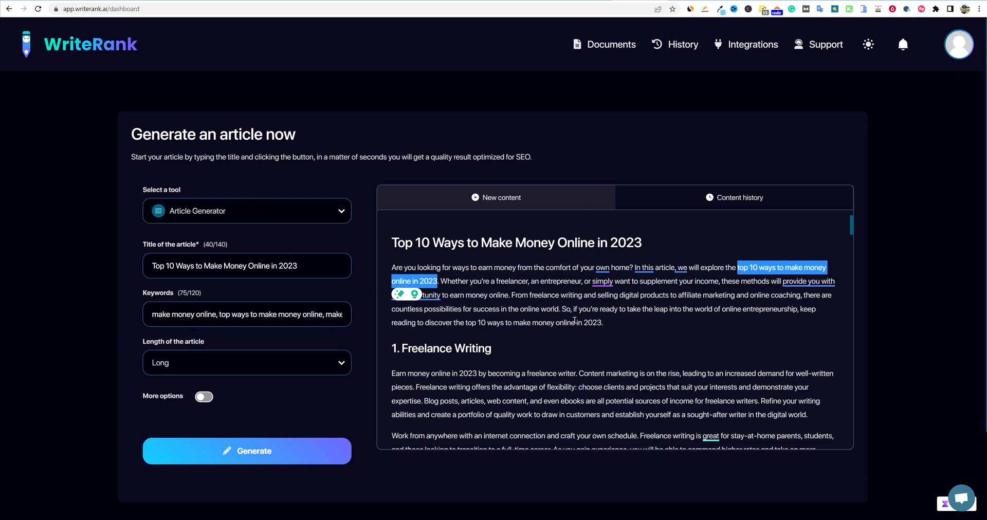
pyautogui.click(513, 282)
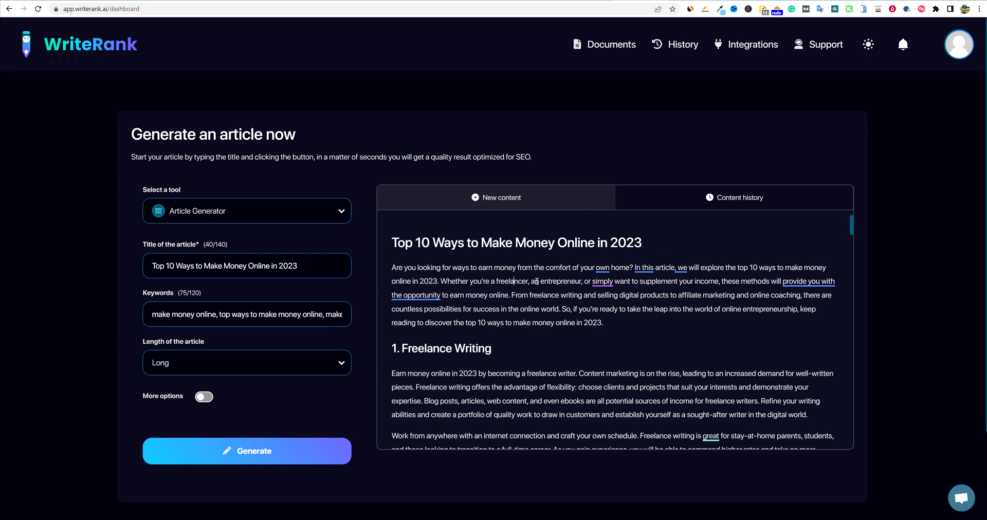
pyautogui.moveTo(606, 281)
pyautogui.moveTo(604, 324); pyautogui.dragTo(466, 323)
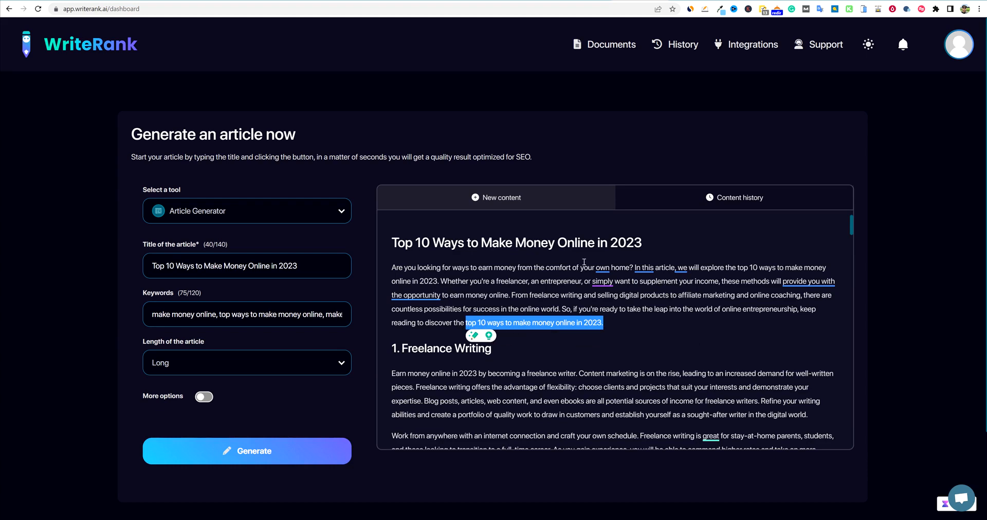
# Step: Highlight the article's whole introduction paragraph for review and clear the selection
pyautogui.click(631, 323)
pyautogui.moveTo(632, 323); pyautogui.dragTo(378, 249)
pyautogui.click(631, 323)
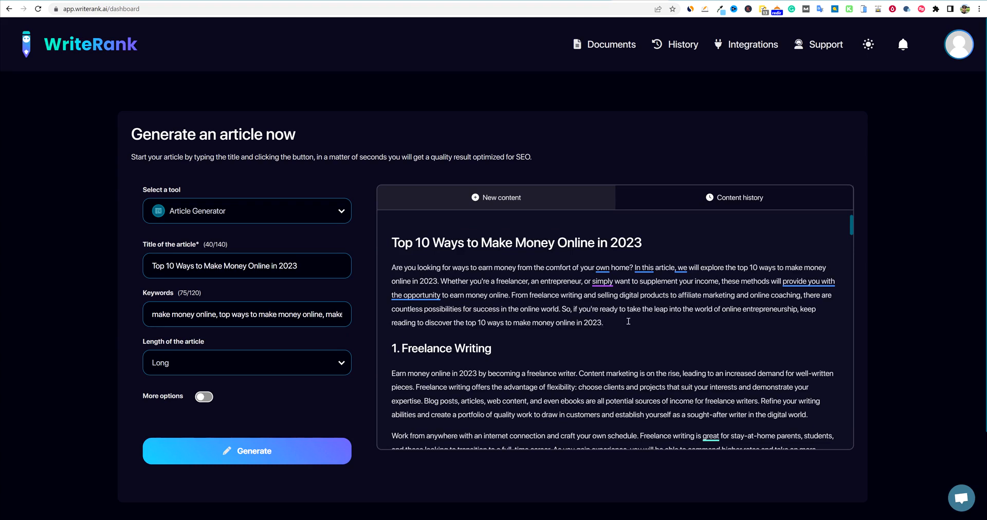
pyautogui.moveTo(628, 321); pyautogui.dragTo(392, 267)
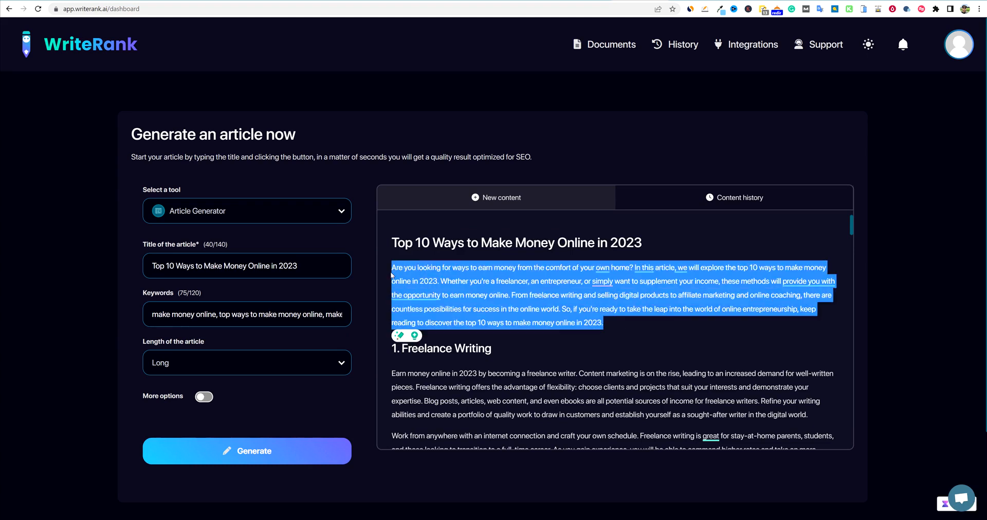
pyautogui.click(616, 329)
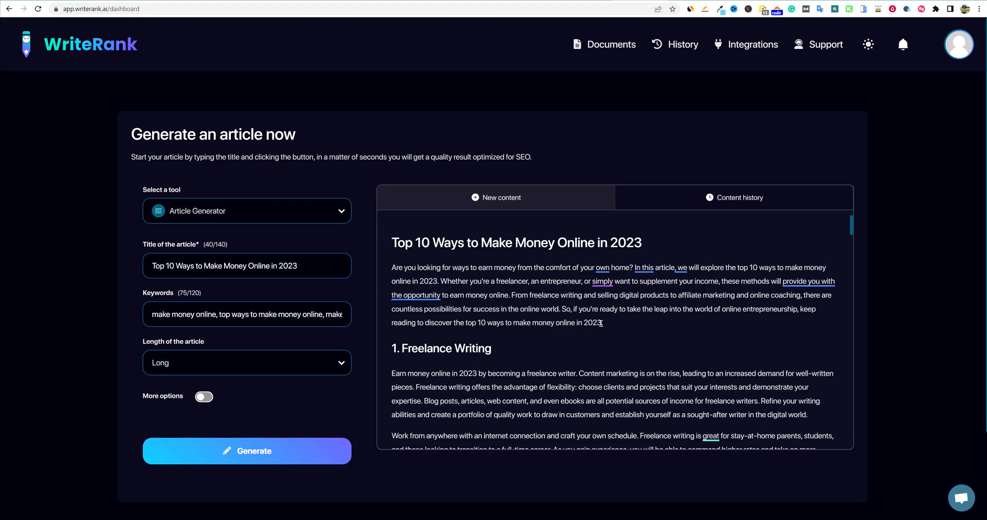
# Step: Search the page for "top 10 ways to make money online in 2023", check the article for matches and close the search
pyautogui.moveTo(601, 323); pyautogui.dragTo(465, 319)
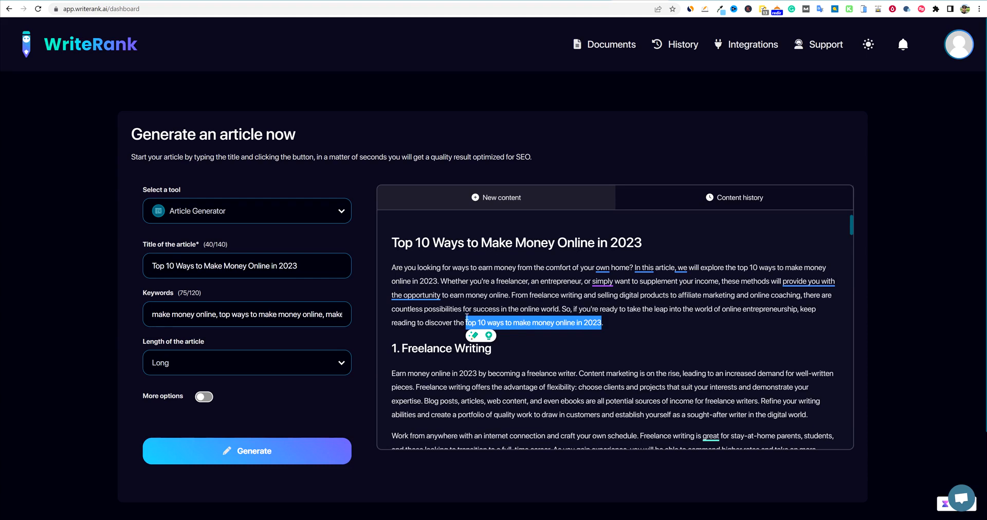
pyautogui.hotkey('ctrl', 'f')
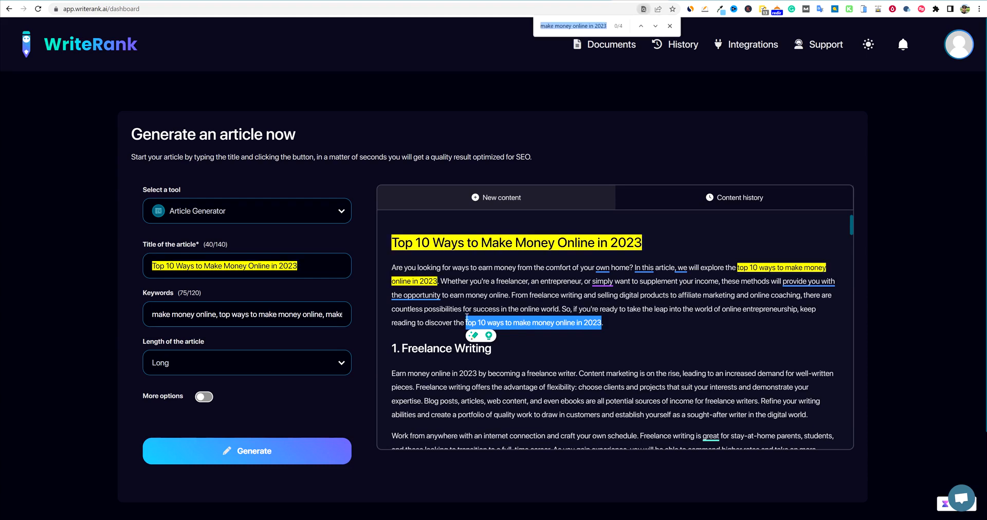
pyautogui.press('Return')
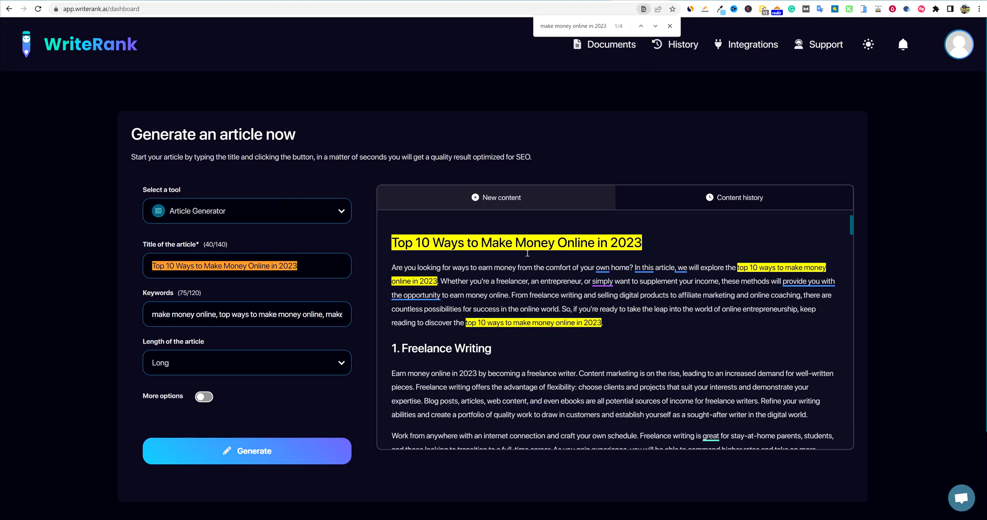
pyautogui.scroll(-20, 603, 370)
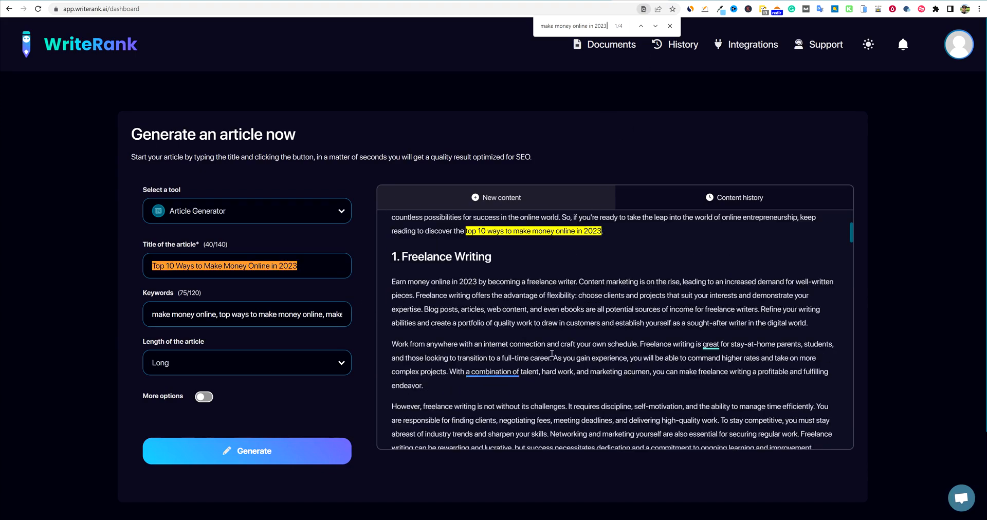
pyautogui.scroll(-15, 603, 370)
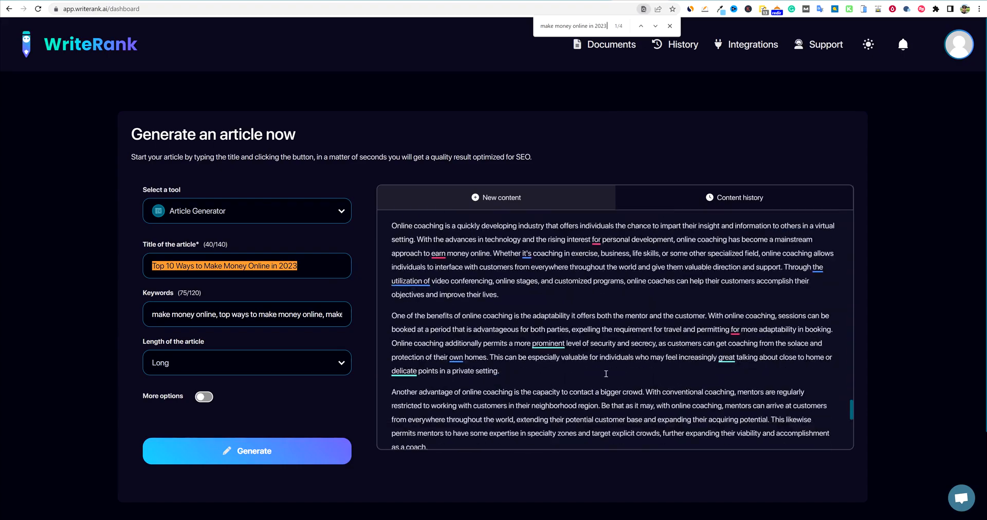
pyautogui.scroll(20, 653, 391)
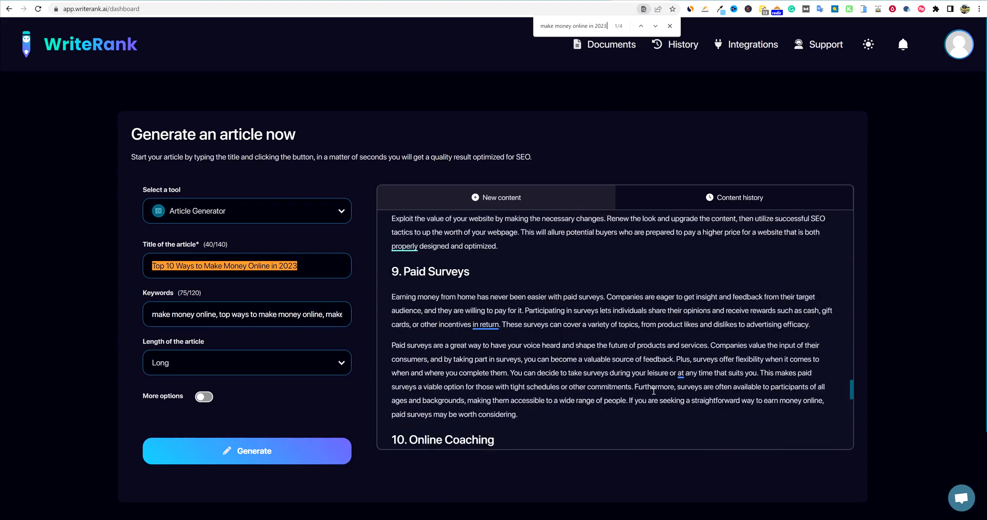
pyautogui.scroll(8, 653, 392)
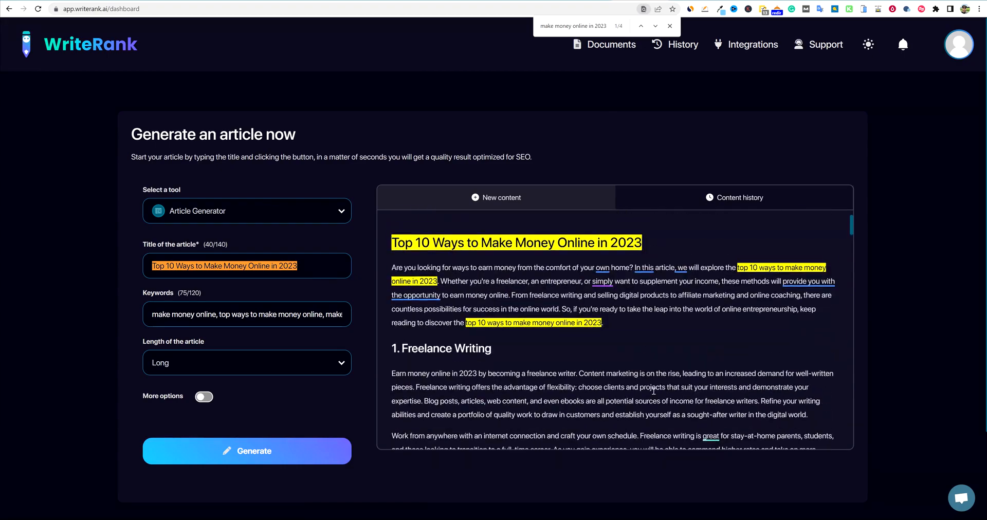
pyautogui.click(669, 26)
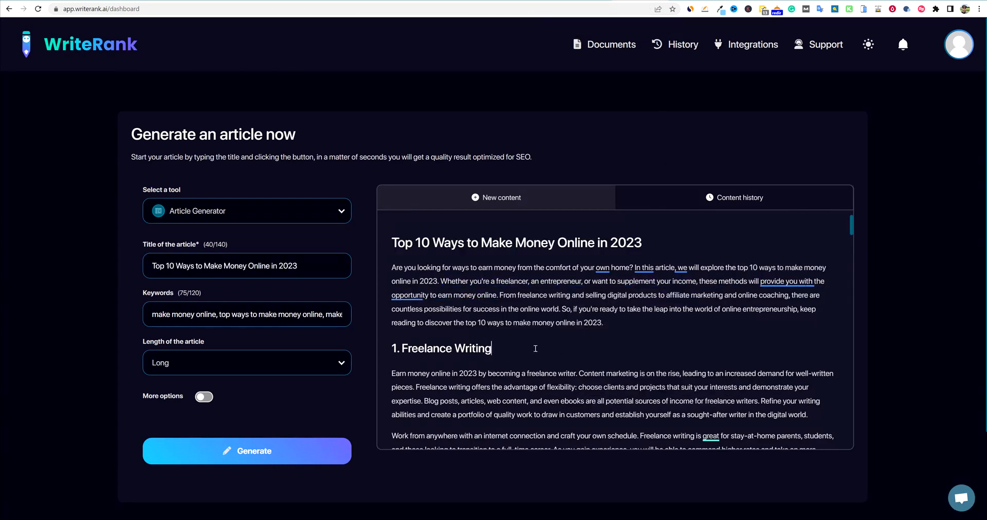
# Step: Read through the generated article from the Freelance Writing section to the Paid Surveys section
pyautogui.scroll(-4, 528, 315)
pyautogui.scroll(4, 528, 315)
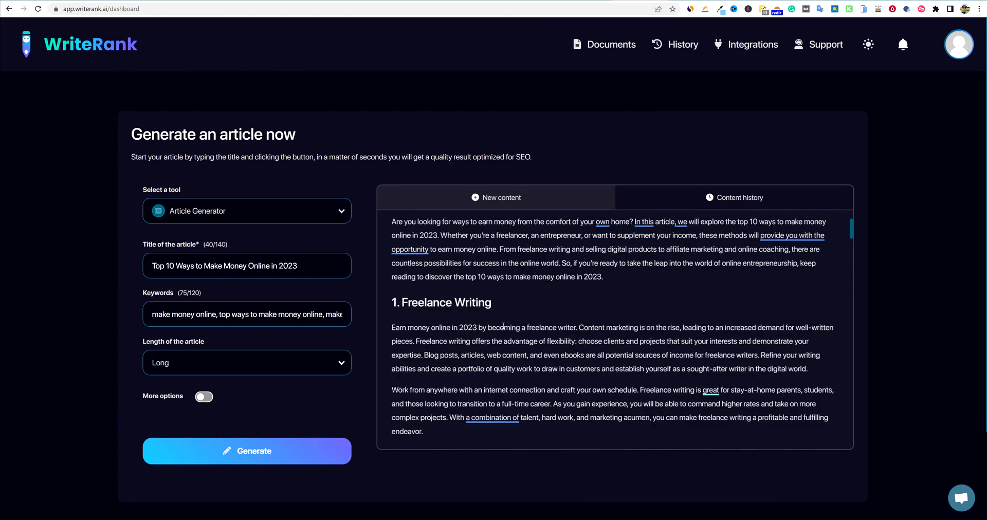
pyautogui.scroll(-1, 514, 308)
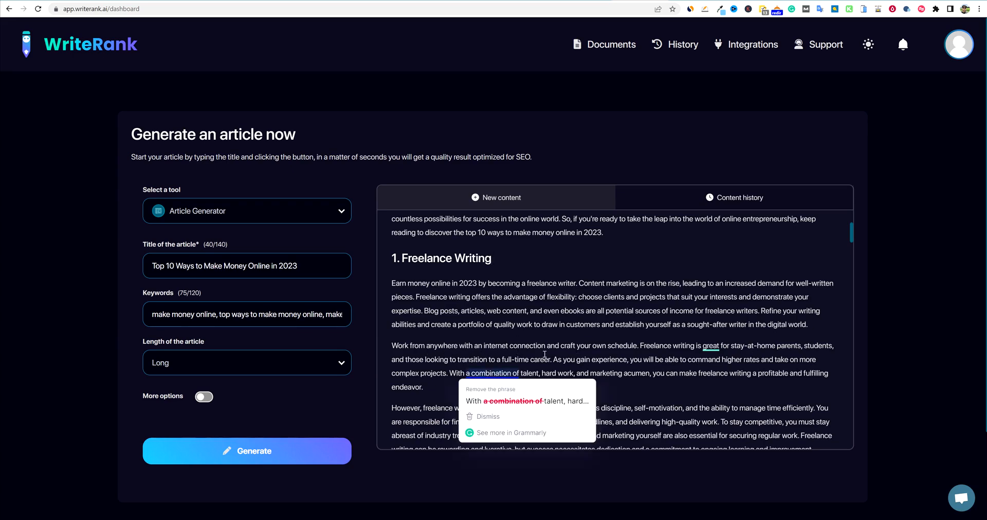
pyautogui.scroll(-3, 615, 304)
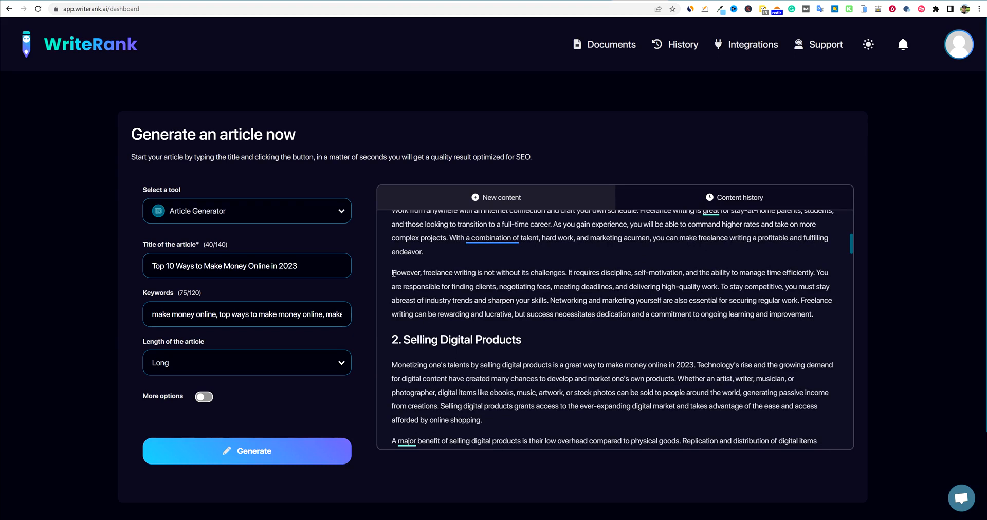
pyautogui.click(690, 300)
pyautogui.scroll(-1, 660, 287)
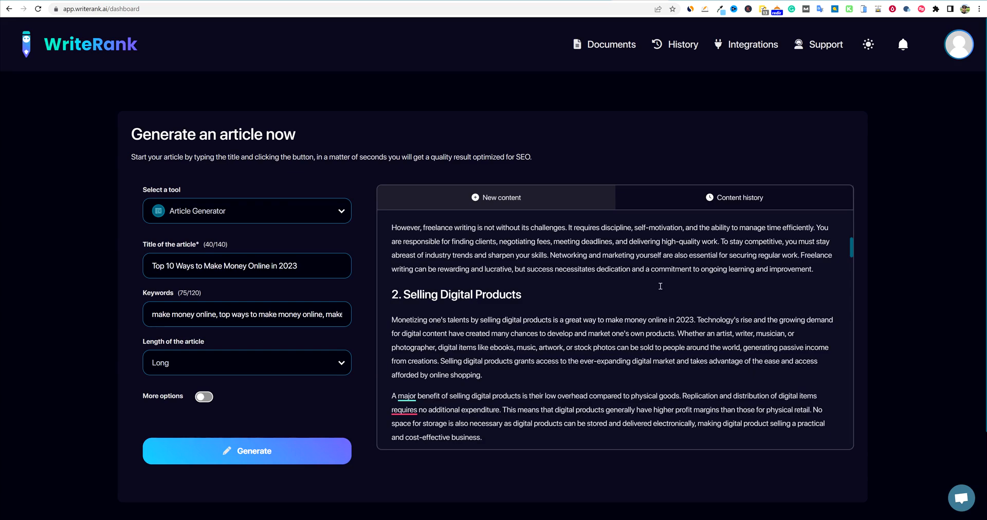
pyautogui.scroll(-15, 501, 288)
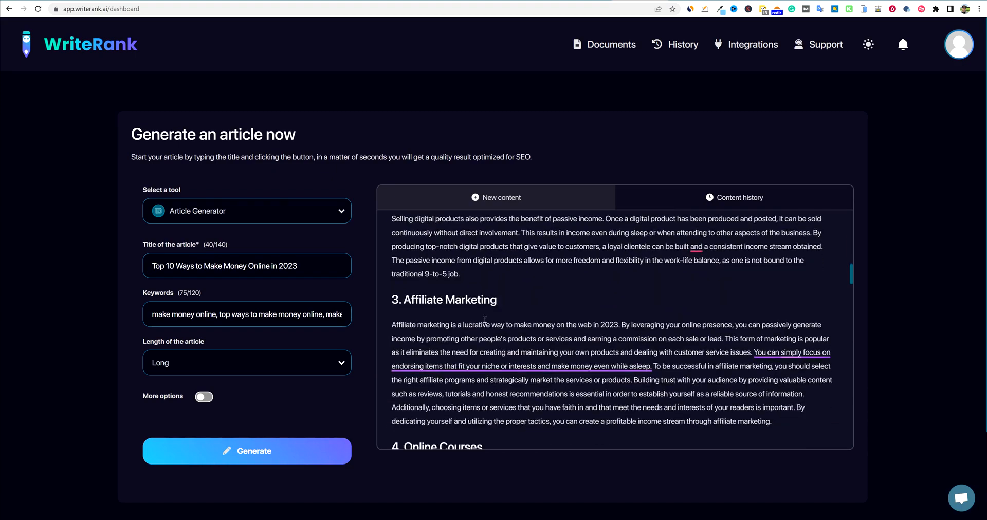
pyautogui.scroll(-14, 531, 313)
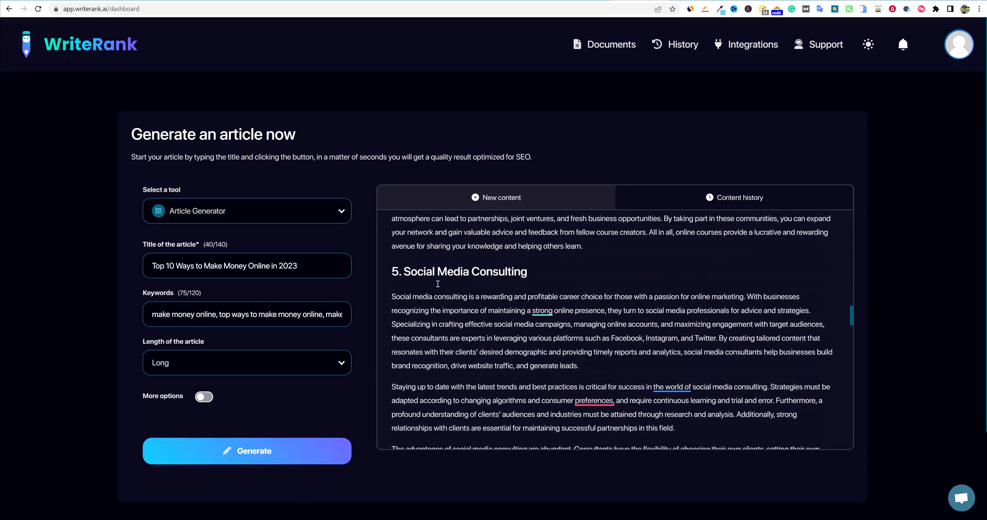
pyautogui.scroll(-8, 437, 283)
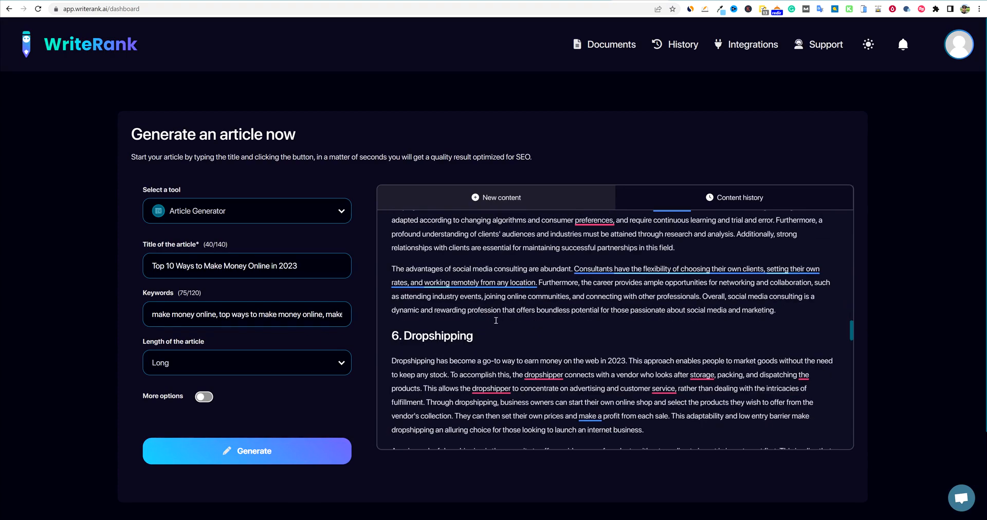
pyautogui.scroll(-8, 497, 320)
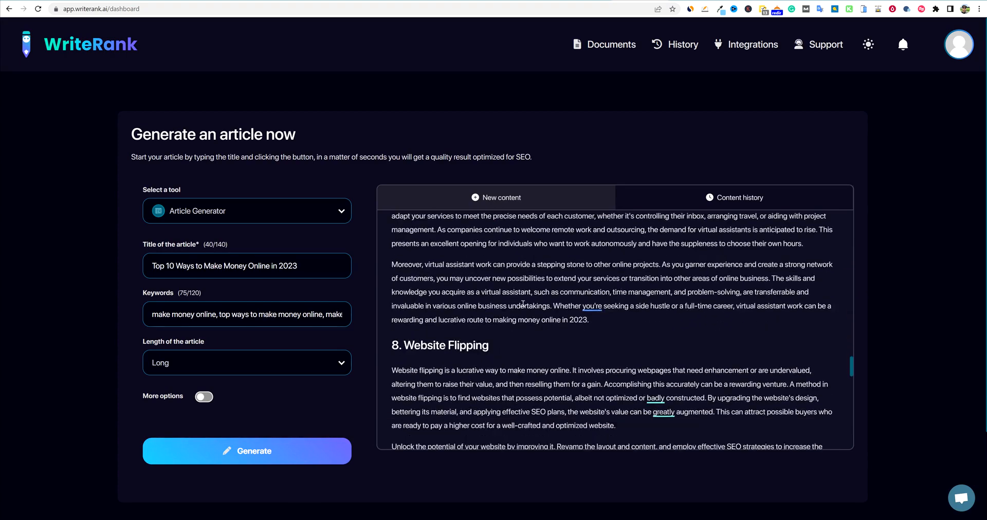
pyautogui.scroll(-5, 448, 288)
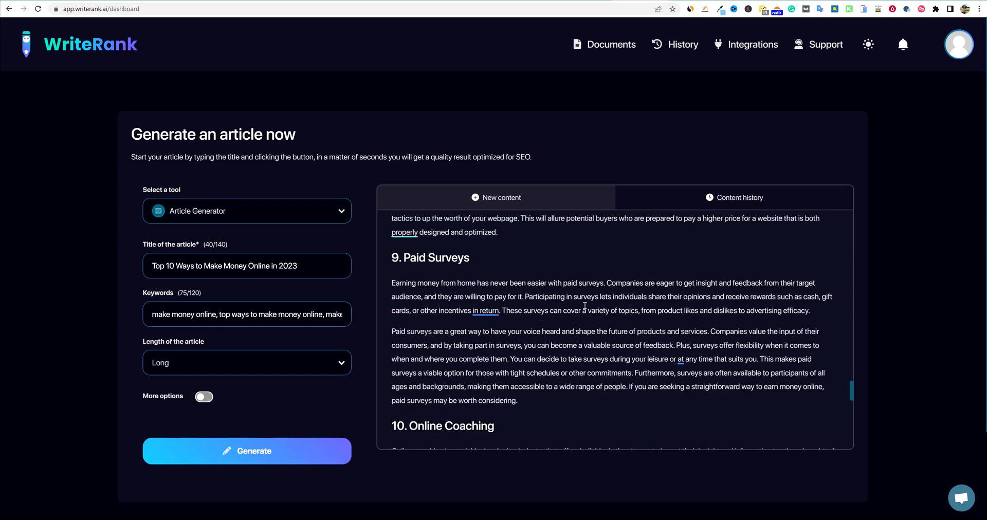
# Step: Check Grammarly's rephrase suggestion in the Website Flipping section and read on through the article's conclusion
pyautogui.scroll(4, 605, 346)
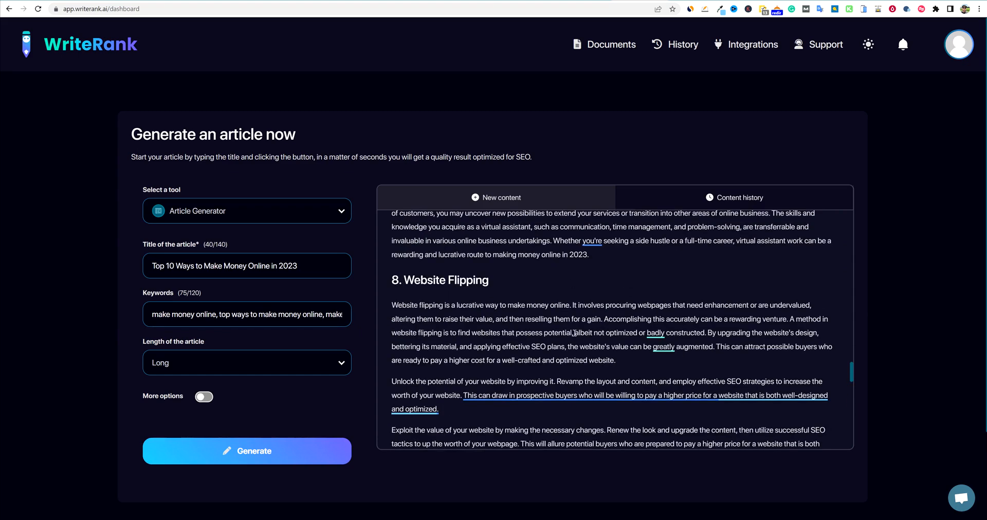
pyautogui.moveTo(584, 396)
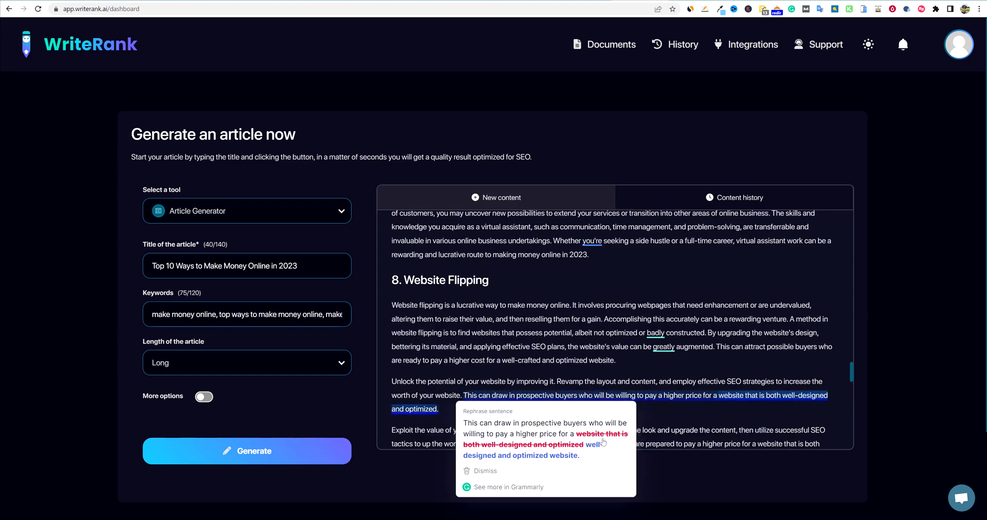
pyautogui.scroll(-2, 519, 379)
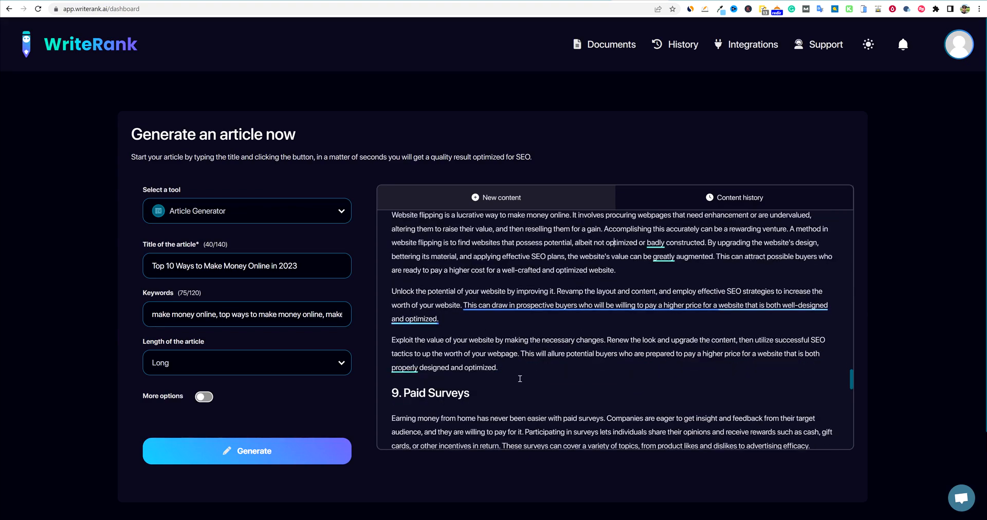
pyautogui.scroll(-3, 499, 359)
pyautogui.scroll(-1, 499, 359)
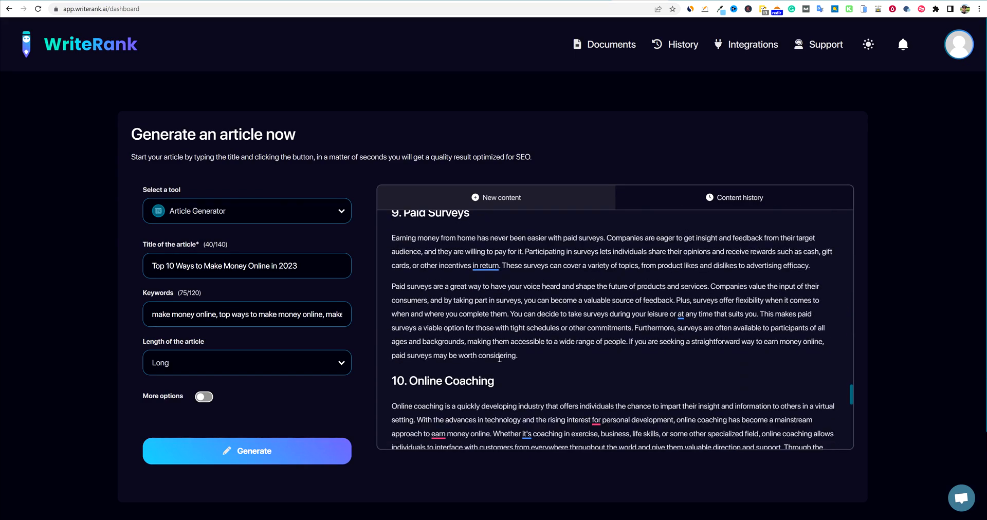
pyautogui.scroll(1, 499, 359)
pyautogui.scroll(-5, 501, 324)
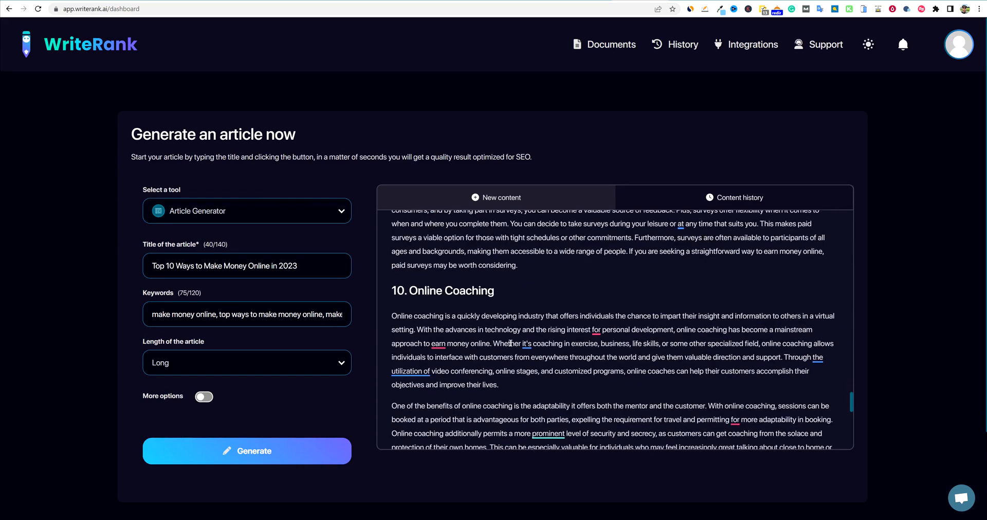
pyautogui.scroll(2, 499, 326)
pyautogui.scroll(-5, 425, 302)
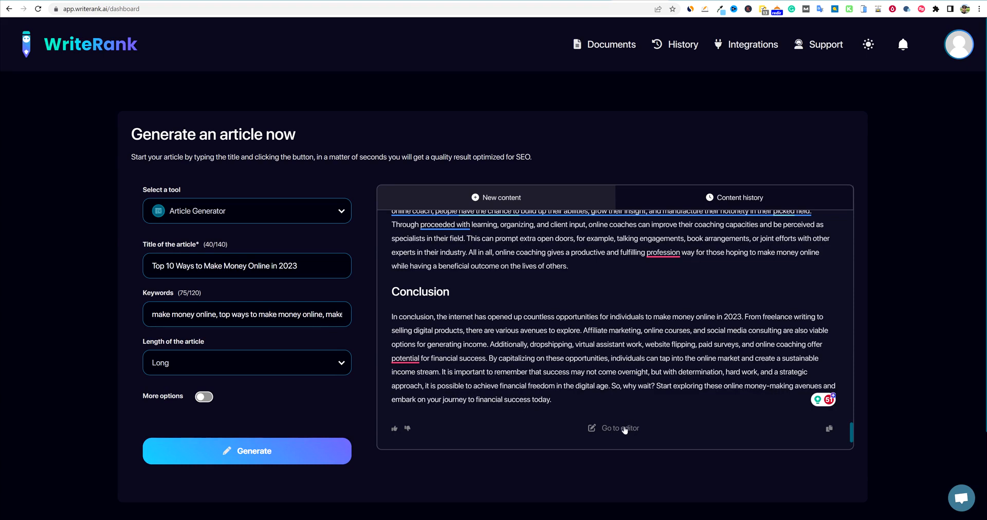
pyautogui.scroll(1, 540, 350)
pyautogui.scroll(-1, 591, 412)
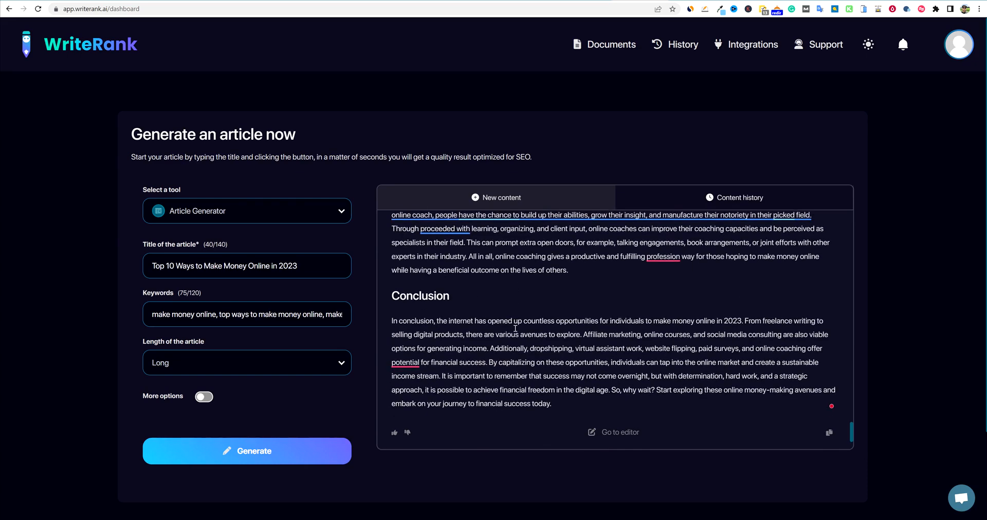
# Step: Open the generated article in the document editor and check the heading level of "1. Freelance Writing"
pyautogui.click(619, 430)
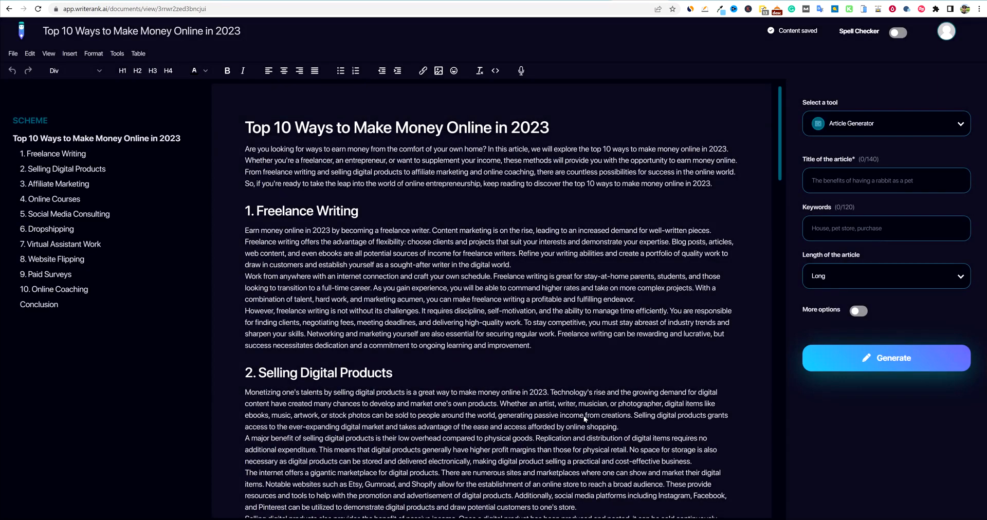
pyautogui.click(584, 416)
pyautogui.click(306, 215)
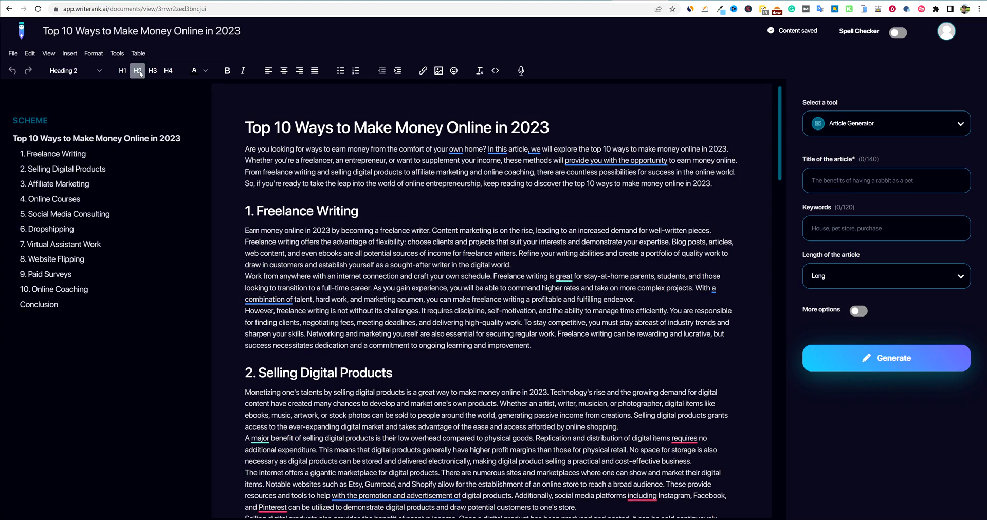
# Step: Insert a blank line after each of the first three paragraphs in the "10. Online Coaching" section
pyautogui.scroll(-20, 302, 210)
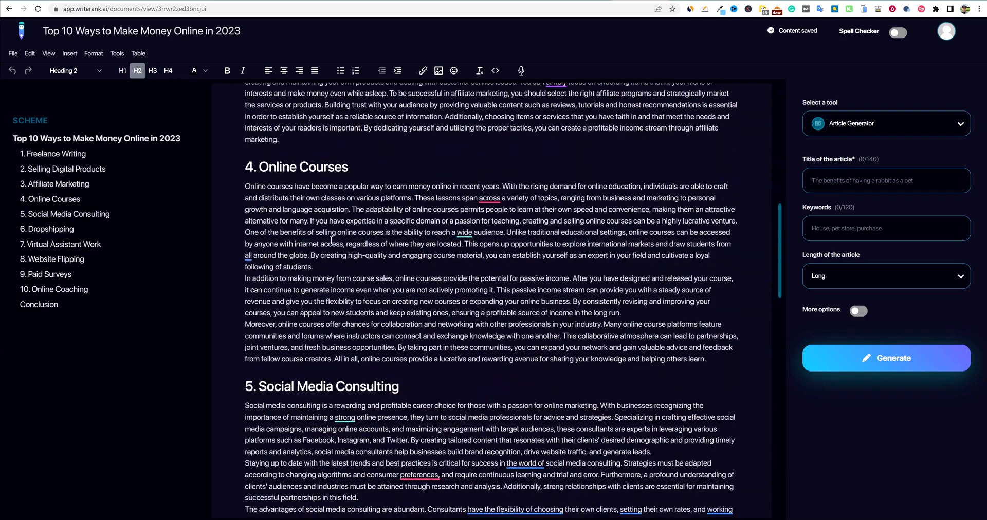
pyautogui.scroll(-3, 360, 257)
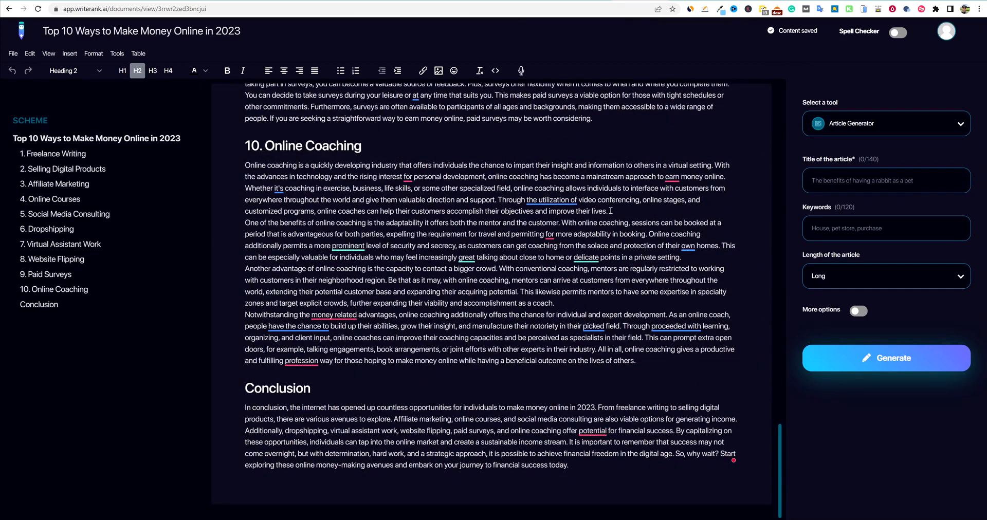
pyautogui.click(611, 211)
pyautogui.press('Return')
pyautogui.click(699, 257)
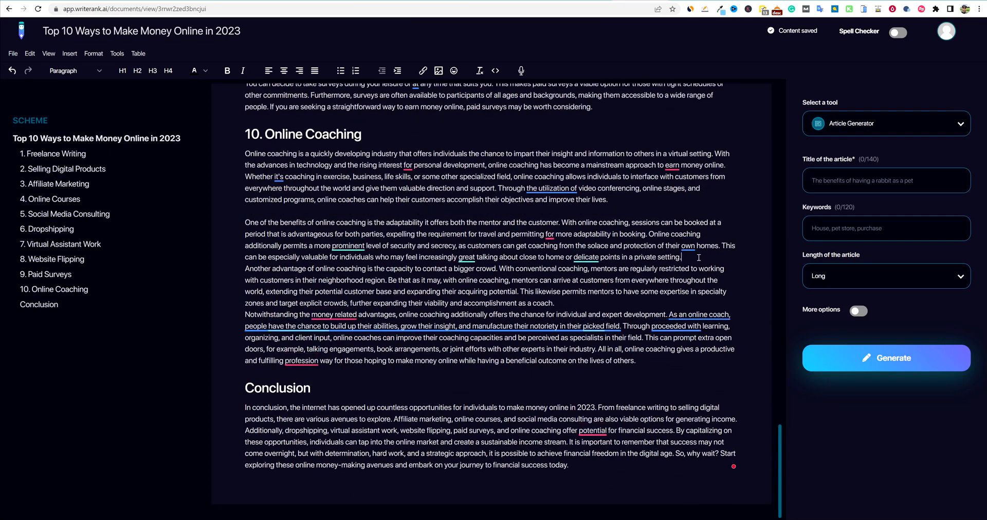
pyautogui.press('Return')
pyautogui.click(582, 305)
pyautogui.press('Return')
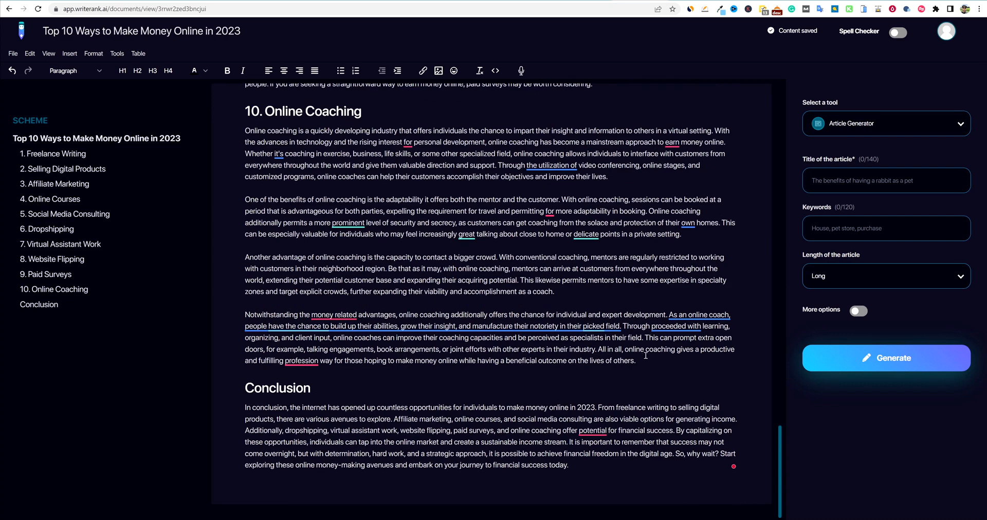
# Step: Split the last Online Coaching paragraph before "This can prompt extra open doors", leaving a blank line between the parts
pyautogui.click(643, 338)
pyautogui.hotkey('shift', 'Return')
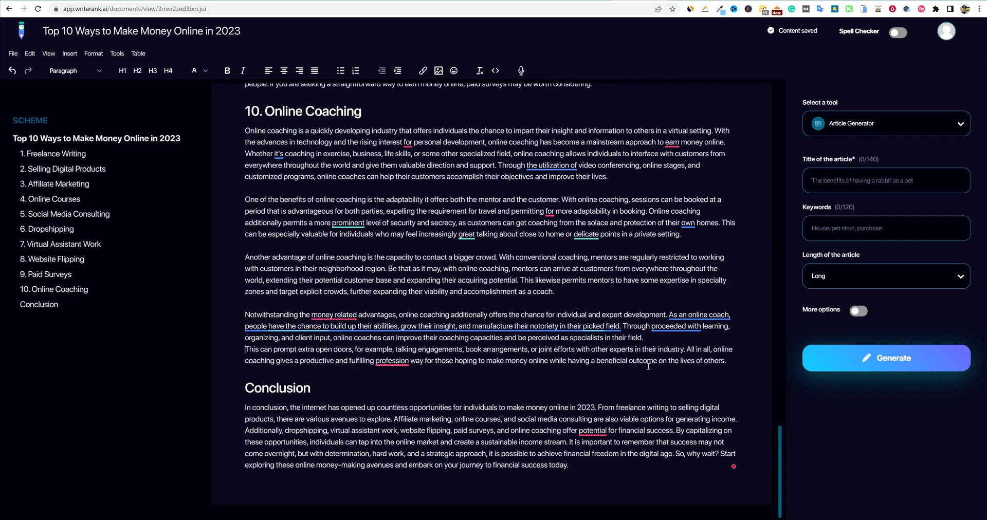
pyautogui.press('Return')
# Step: Split the first two Online Coaching paragraphs before "Whether it's coaching in exercise" and before "Online coaching additionally permits"
pyautogui.scroll(2, 362, 236)
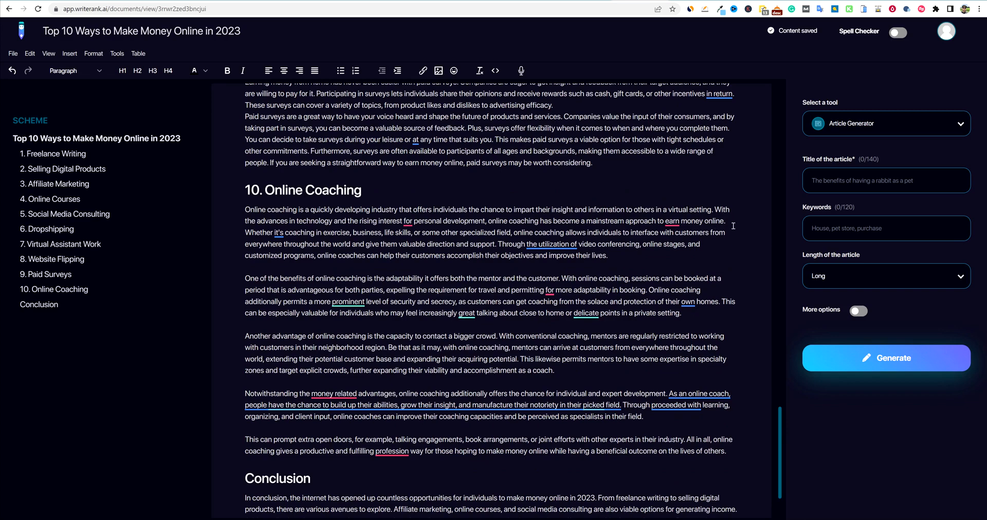
pyautogui.click(730, 230)
pyautogui.press('Return')
pyautogui.scroll(2, 639, 399)
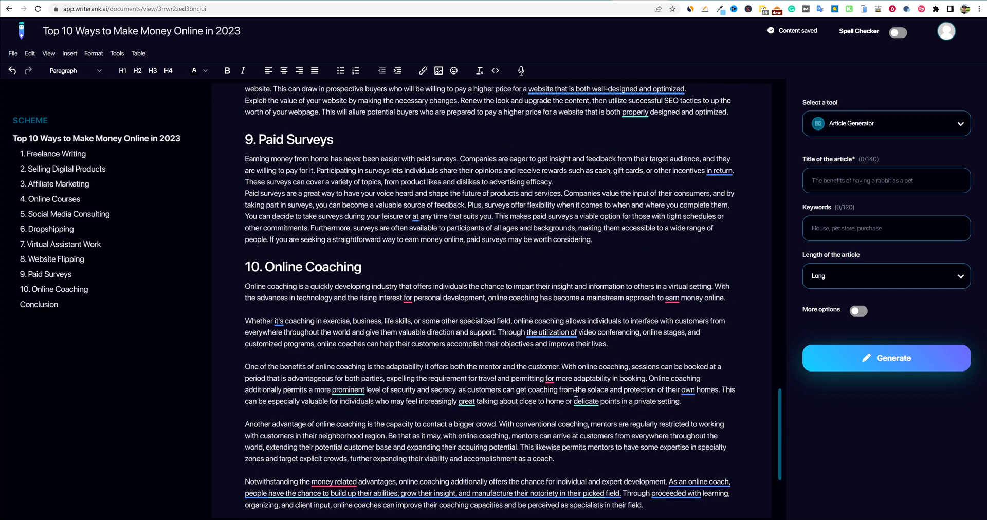
pyautogui.click(649, 379)
pyautogui.press('Return')
# Step: Insert a blank line between the two paragraphs of the "9. Paid Surveys" section
pyautogui.scroll(3, 651, 379)
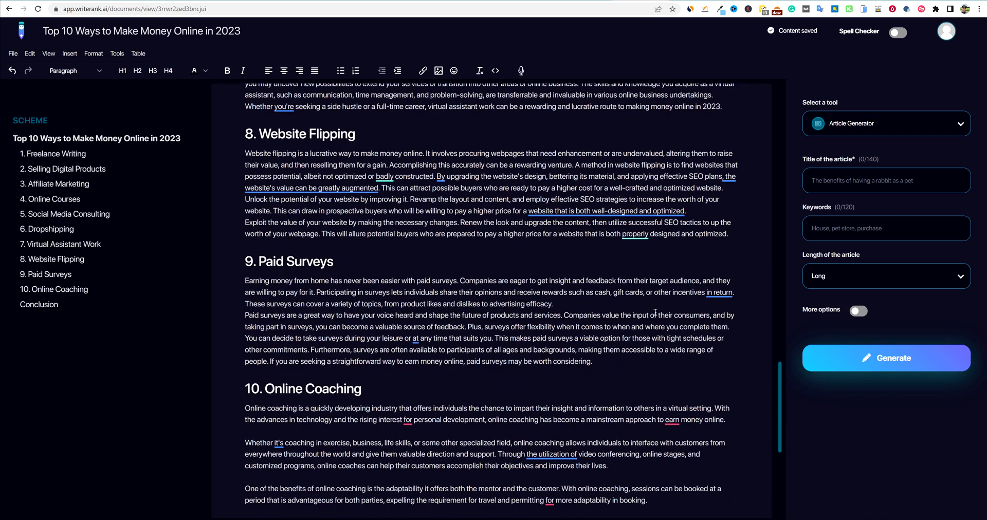
pyautogui.click(566, 307)
pyautogui.press('Return')
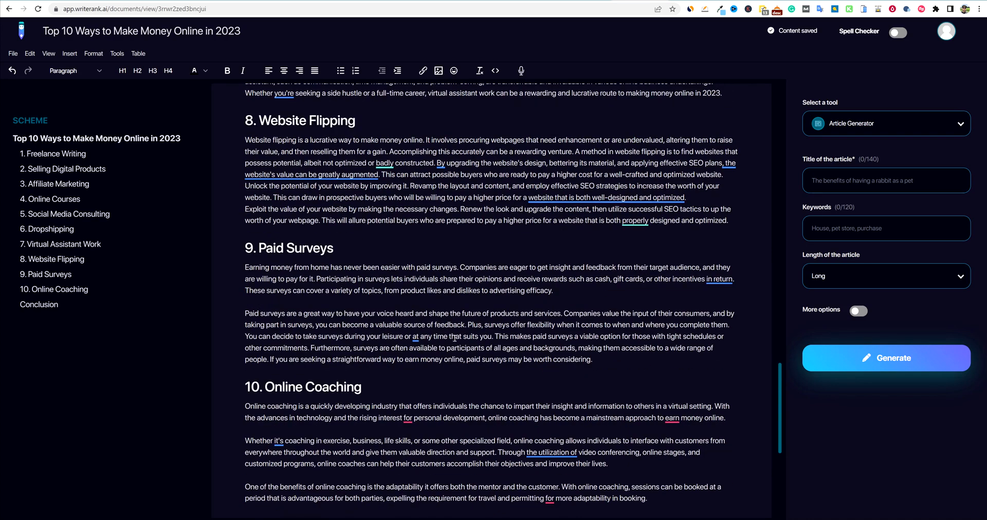
# Step: Split the second Paid Surveys paragraph before "This makes paid surveys a viable option", leaving a blank line between the parts
pyautogui.click(495, 336)
pyautogui.press('Return')
# Step: Insert blank lines between the three Website Flipping paragraphs and split the first one before "By upgrading the website's design"
pyautogui.scroll(3, 514, 345)
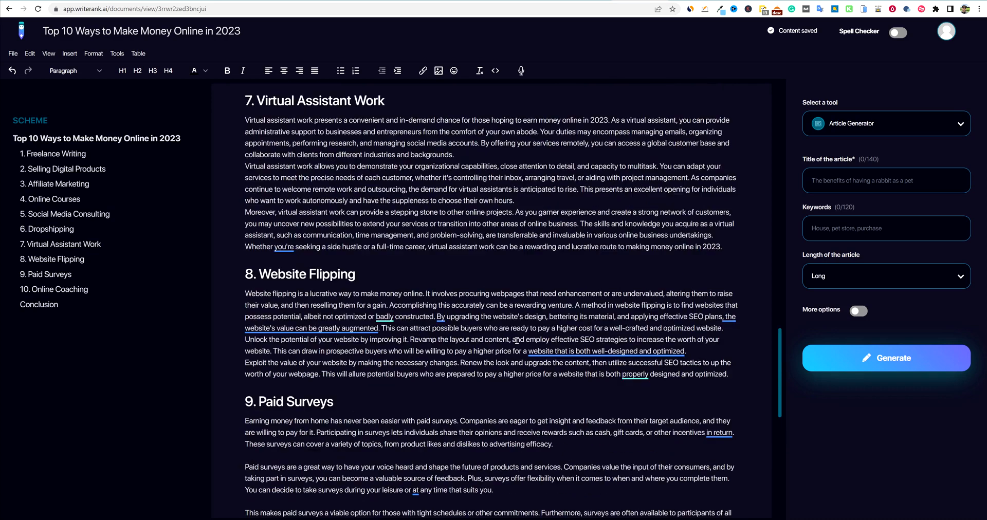
pyautogui.click(735, 330)
pyautogui.press('Return')
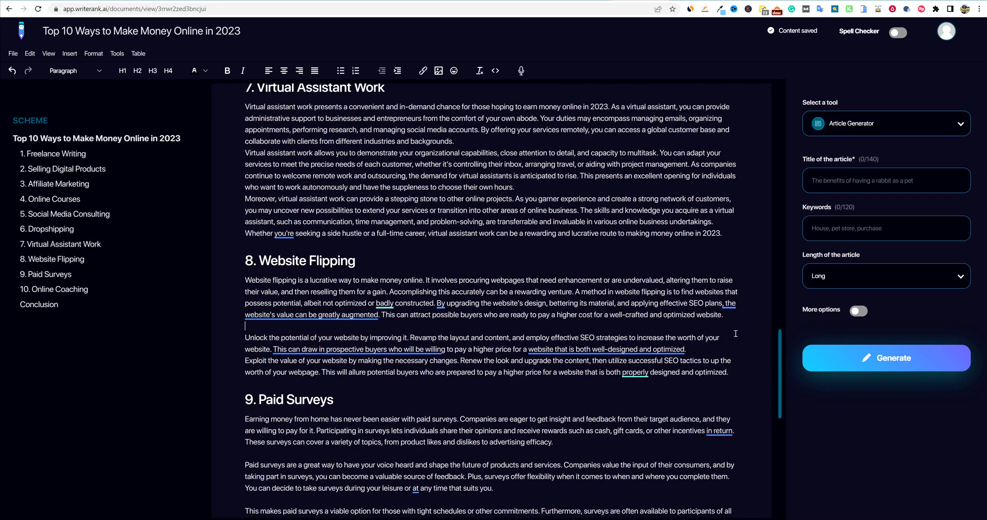
pyautogui.scroll(1, 589, 323)
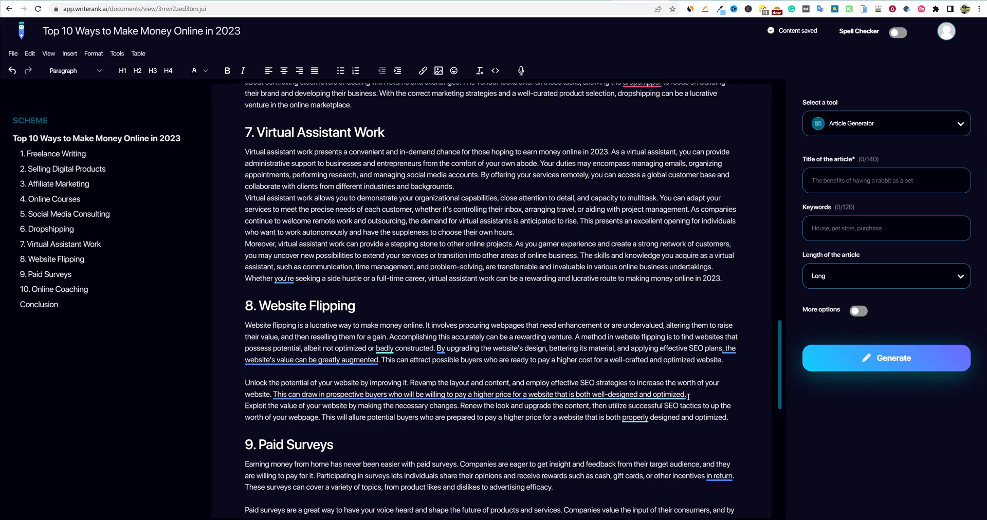
pyautogui.click(688, 394)
pyautogui.press('Return')
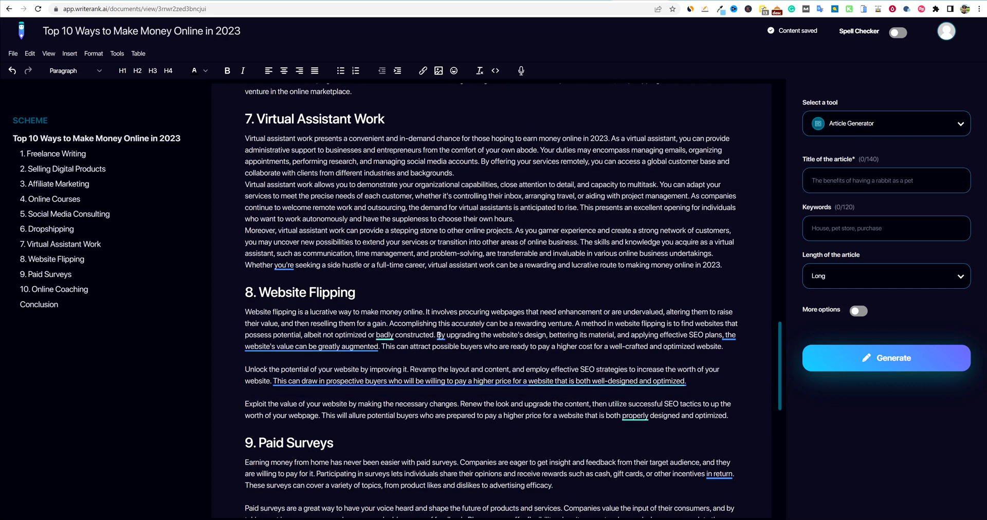
pyautogui.press('Return')
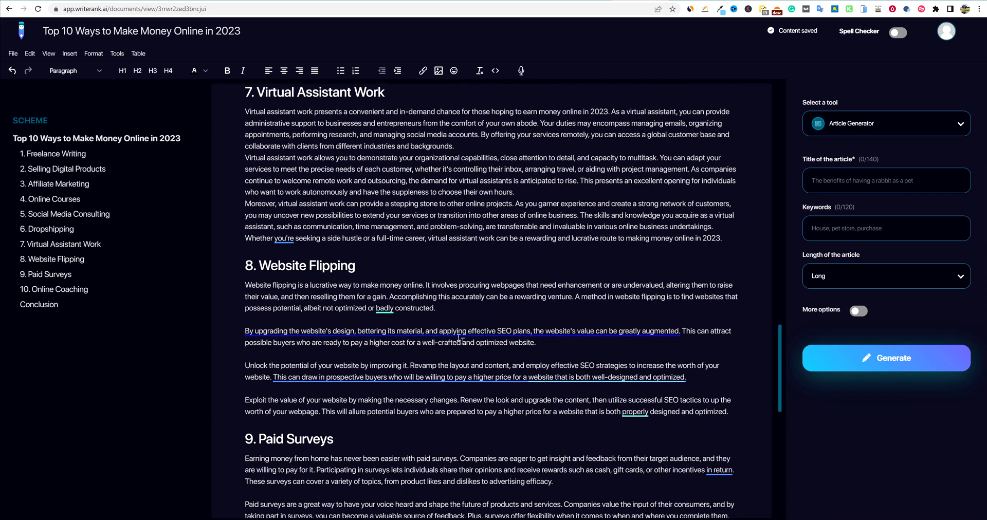
# Step: Insert a blank line after each of the first two paragraphs in the "7. Virtual Assistant Work" section
pyautogui.scroll(1, 474, 359)
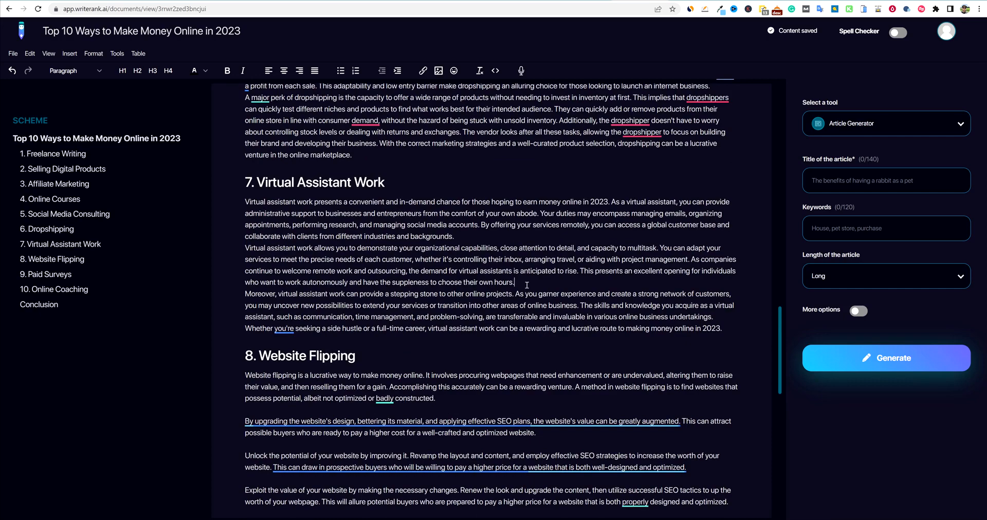
pyautogui.click(523, 283)
pyautogui.press('Return')
pyautogui.click(477, 223)
pyautogui.press('Return')
# Step: Split the two Dropshipping paragraphs before "They can quickly add or remove products" and before "They can then set their own prices"
pyautogui.scroll(1, 477, 223)
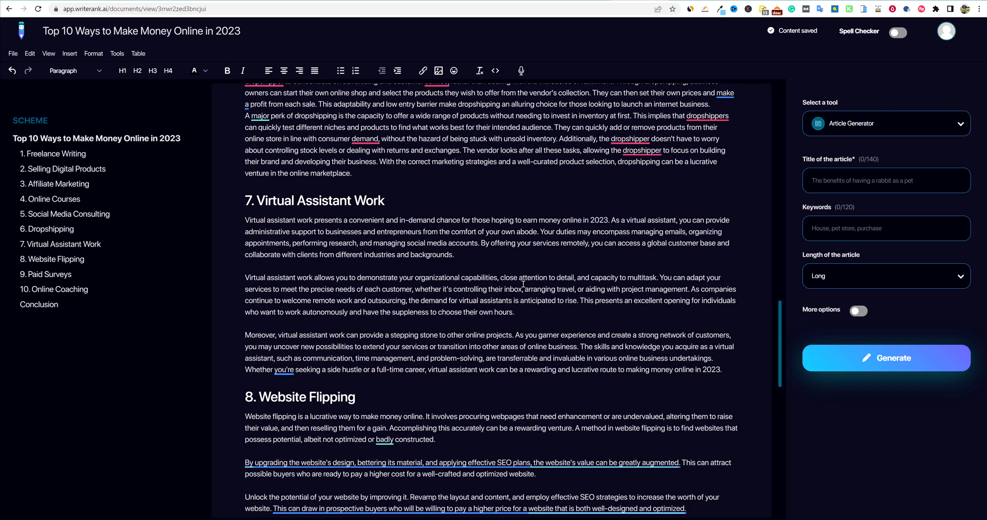
pyautogui.scroll(2, 566, 349)
pyautogui.click(553, 262)
pyautogui.press('Return')
pyautogui.press('Return')
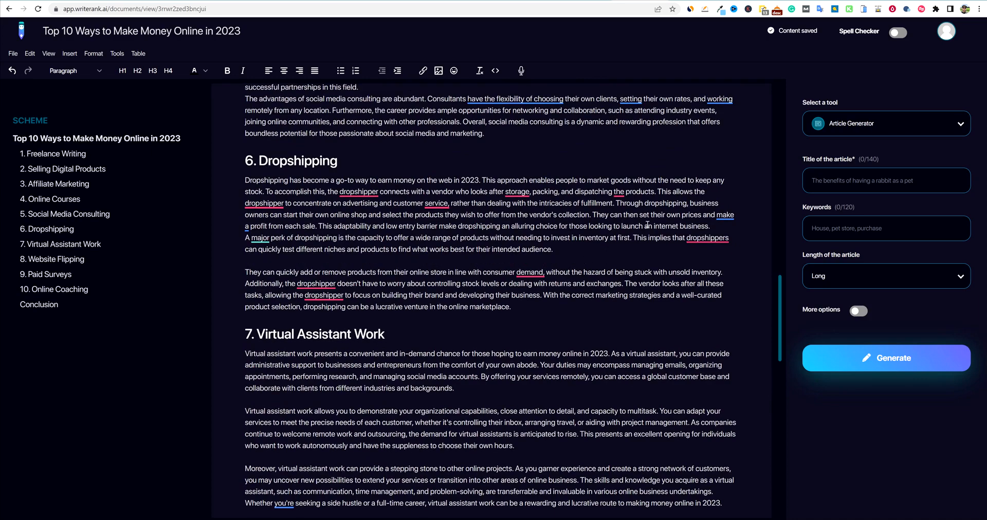
pyautogui.click(594, 214)
pyautogui.press('Return')
pyautogui.press('Return')
# Step: Insert blank lines between the three Social Media Consulting paragraphs and split the first one before "By creating tailored content"
pyautogui.scroll(4, 565, 241)
pyautogui.click(396, 284)
pyautogui.press('Return')
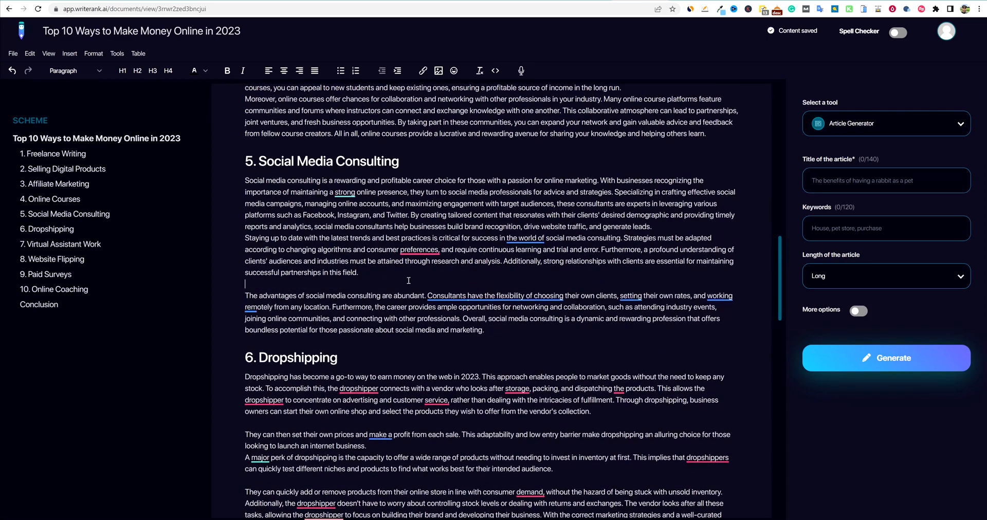
pyautogui.click(665, 227)
pyautogui.press('Return')
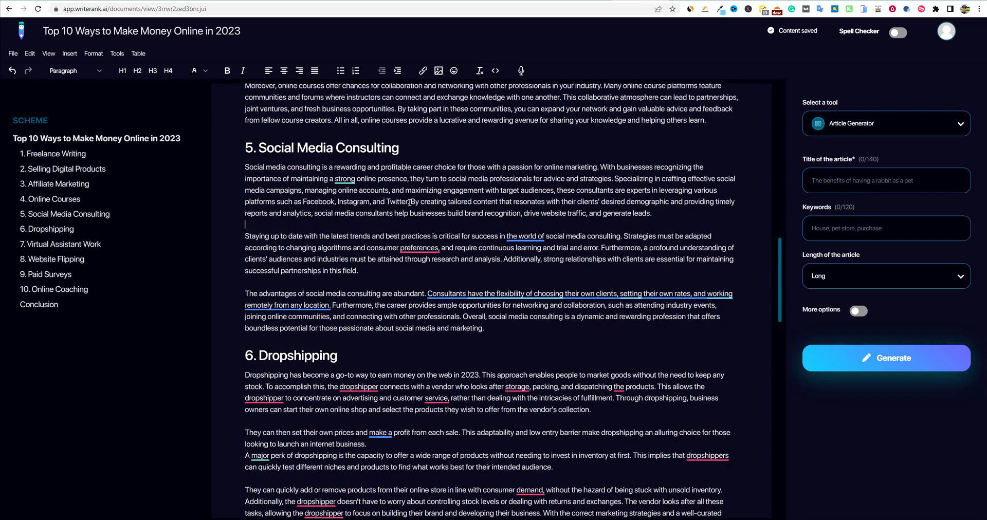
pyautogui.press('Return')
pyautogui.press('Return')
# Step: Insert a blank line before the "Moreover, online courses offer chances" paragraph in the "4. Online Courses" section
pyautogui.scroll(5, 463, 221)
pyautogui.scroll(-2, 634, 229)
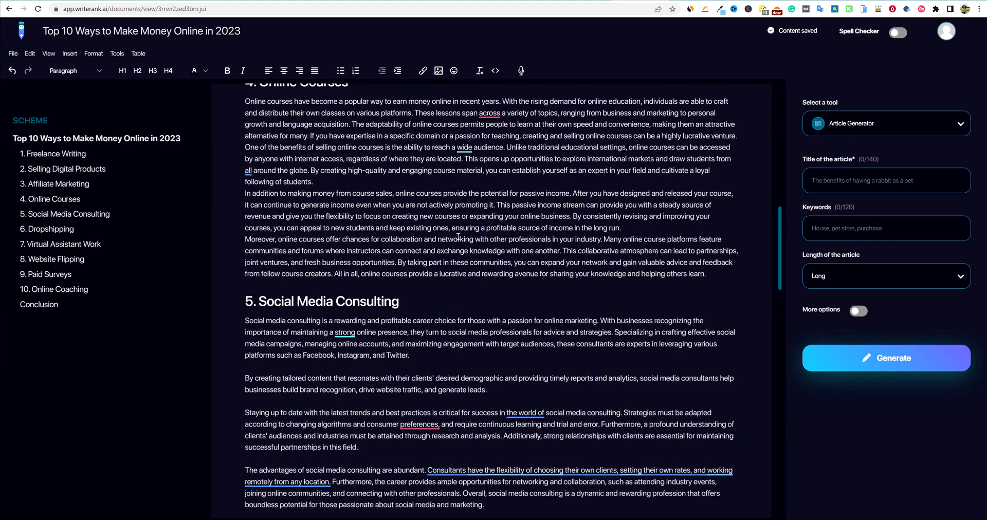
pyautogui.click(632, 229)
pyautogui.press('Return')
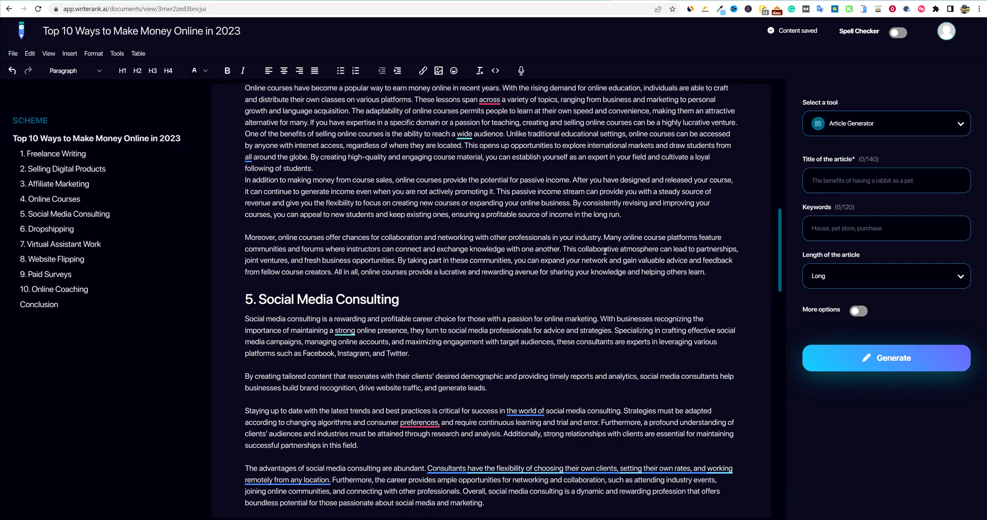
# Step: Split the Online Courses text before "Unlike traditional educational settings" and leave one blank line before "In addition to making money"
pyautogui.scroll(3, 605, 251)
pyautogui.click(506, 269)
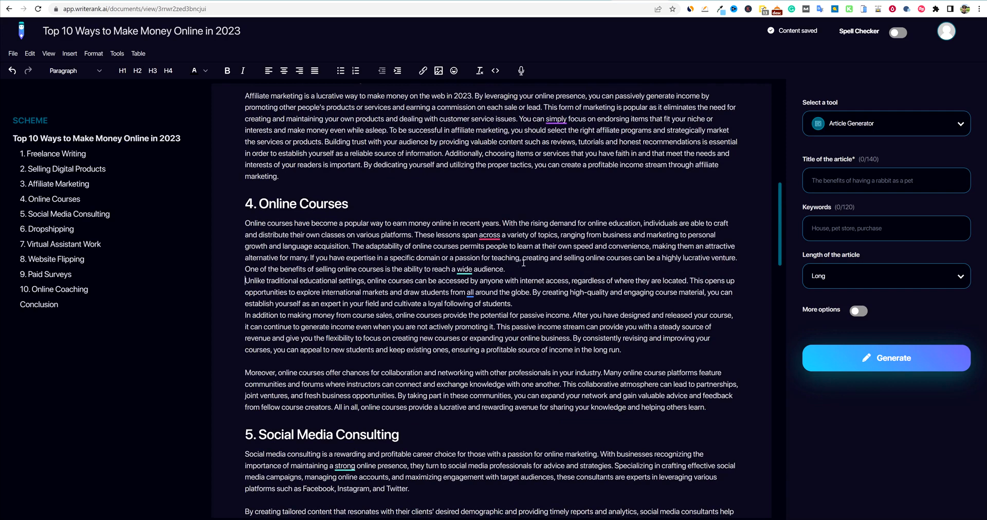
pyautogui.press('Return')
pyautogui.press('Return')
pyautogui.press('Return')
pyautogui.scroll(-1, 535, 301)
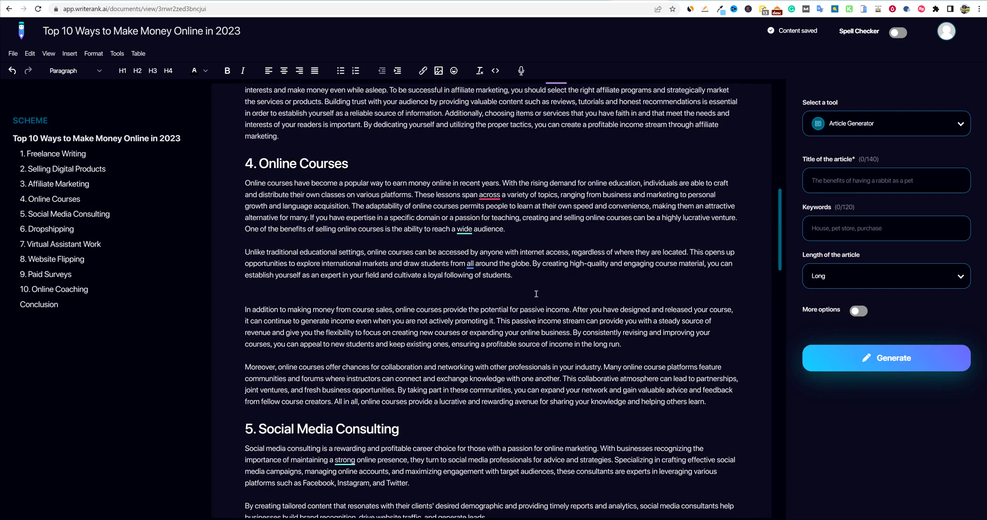
pyautogui.press('BackSpace')
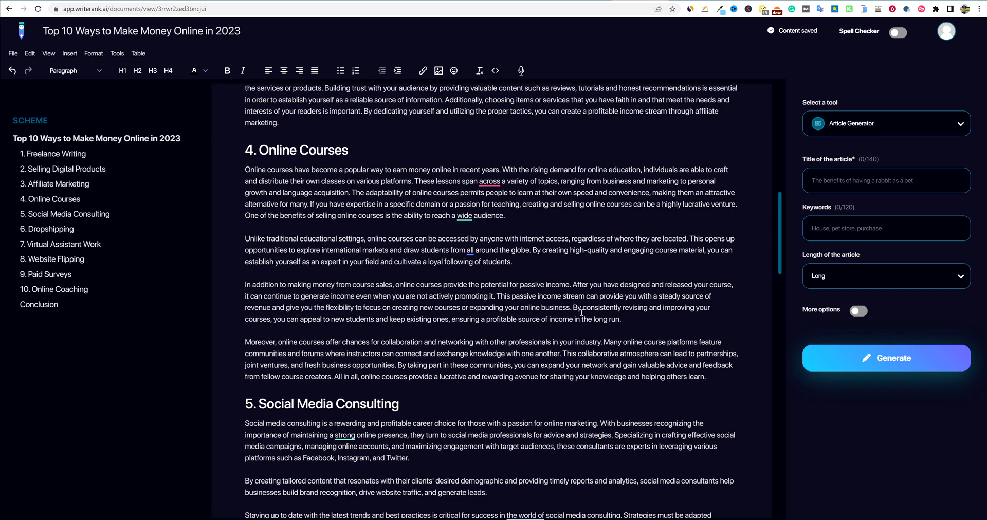
# Step: Examine the spacing of the reformatted article from its opening sections through to the Conclusion
pyautogui.scroll(20, 581, 312)
pyautogui.scroll(-20, 580, 246)
pyautogui.scroll(-20, 628, 273)
pyautogui.scroll(-20, 594, 292)
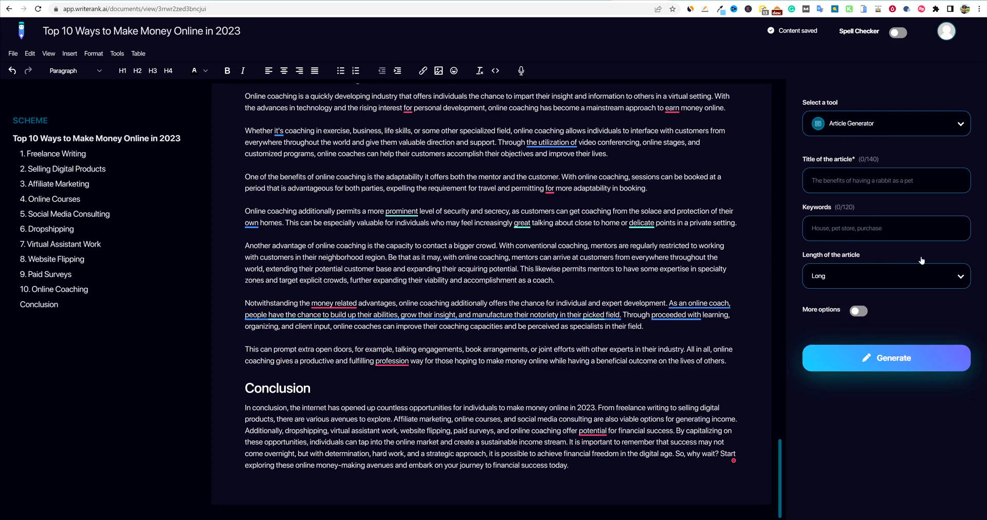
# Step: Inspect the Spell Checker switch and the editor's options for inserting an image
pyautogui.click(896, 33)
pyautogui.click(899, 33)
pyautogui.click(438, 71)
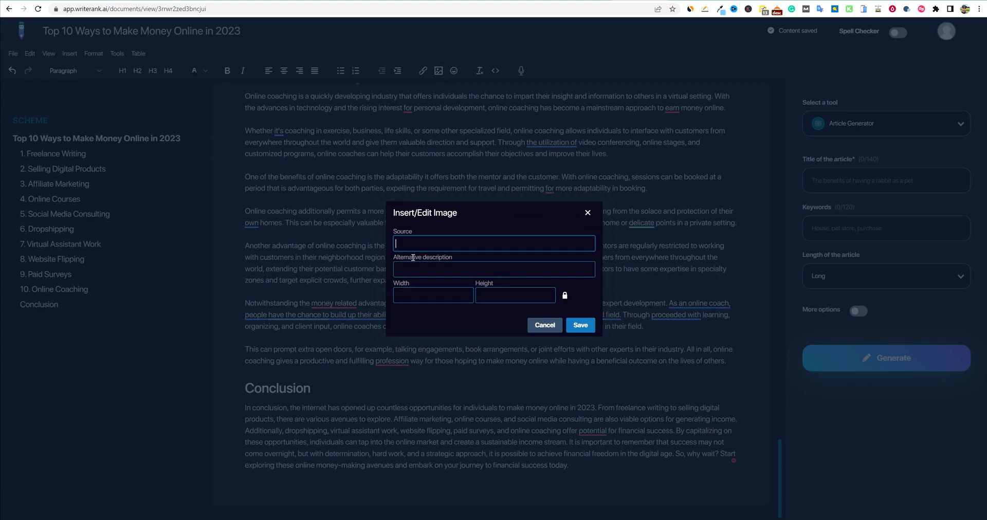
pyautogui.click(588, 212)
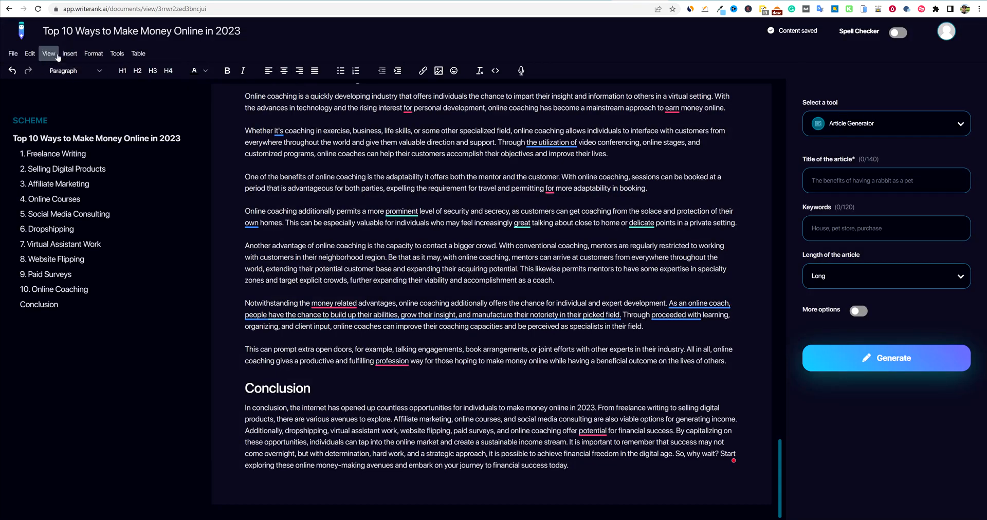
pyautogui.click(69, 53)
pyautogui.click(419, 268)
# Step: Make room for new text by adding empty lines after the first paragraph of the "1. Freelance Writing" section
pyautogui.scroll(20, 549, 278)
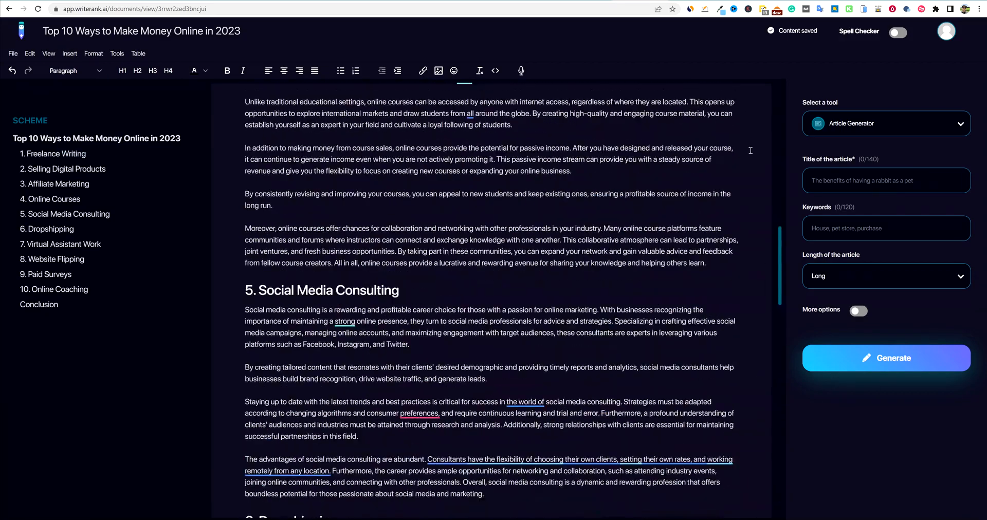
pyautogui.scroll(15, 667, 338)
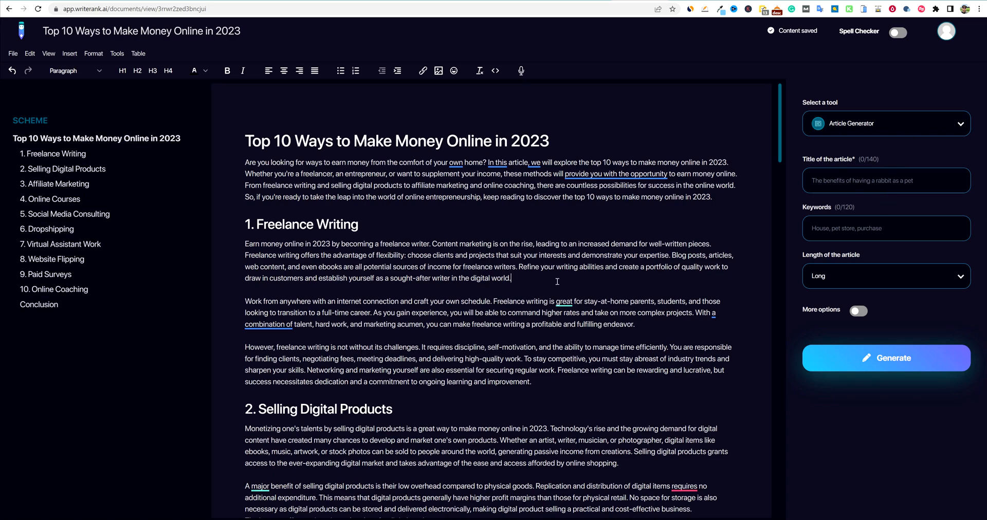
pyautogui.click(558, 281)
pyautogui.press('Return')
pyautogui.press('Return')
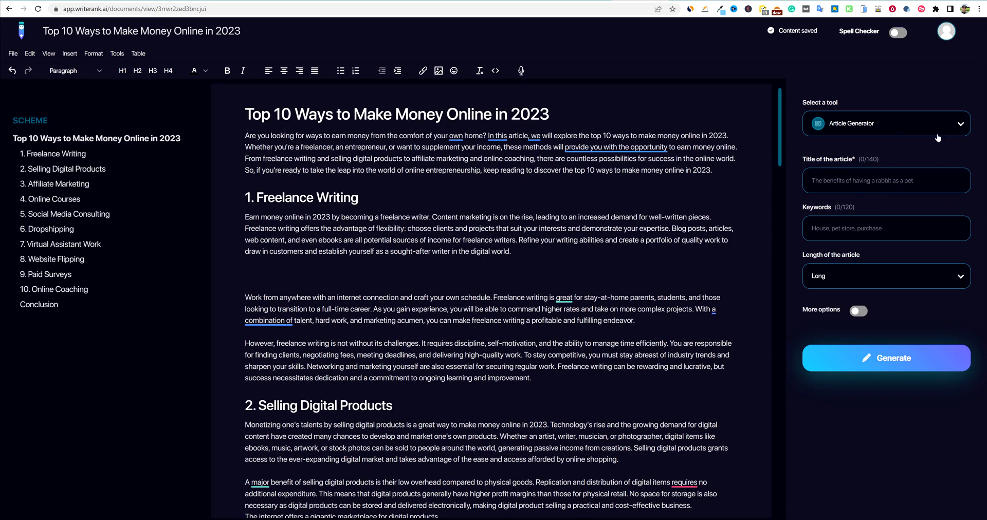
# Step: Generate text with the Paragraph Generator on the topic "Give me the top 5 freelance writing websites" and copy the result
pyautogui.click(906, 132)
pyautogui.click(958, 211)
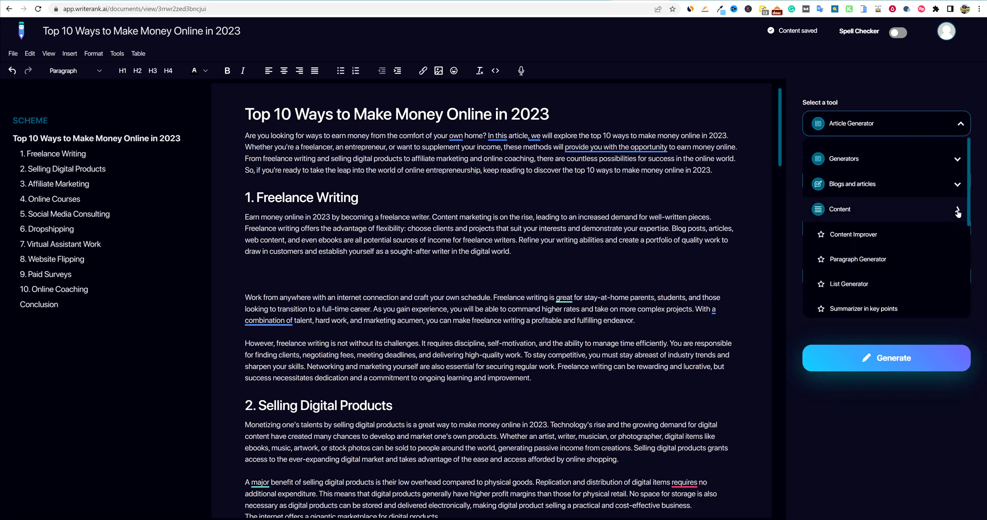
pyautogui.click(871, 262)
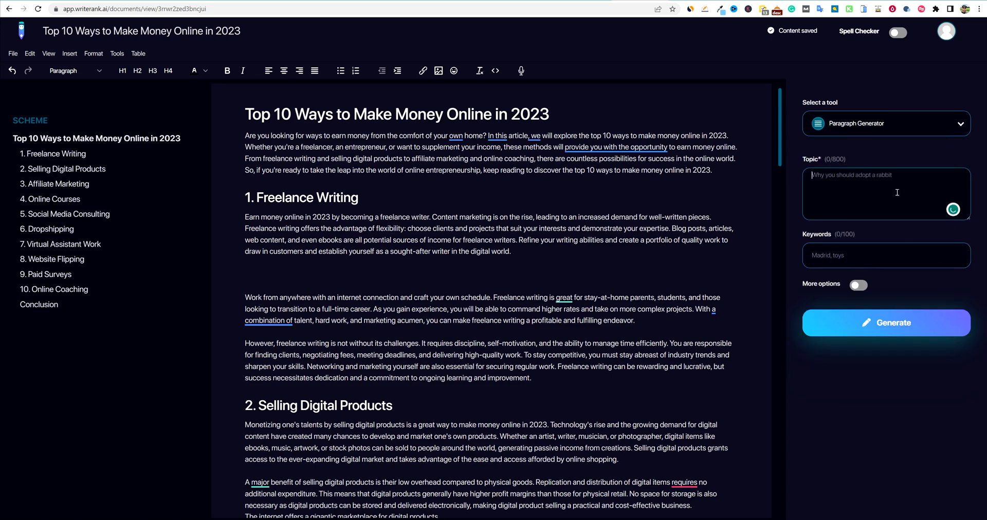
pyautogui.click(853, 193)
pyautogui.write('Give me the top')
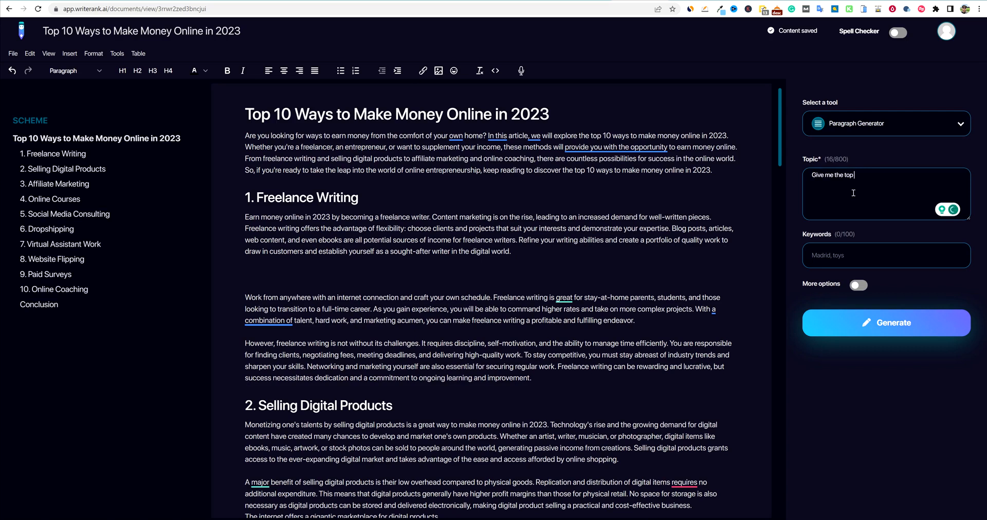
pyautogui.write(' 5 freelance writing websites')
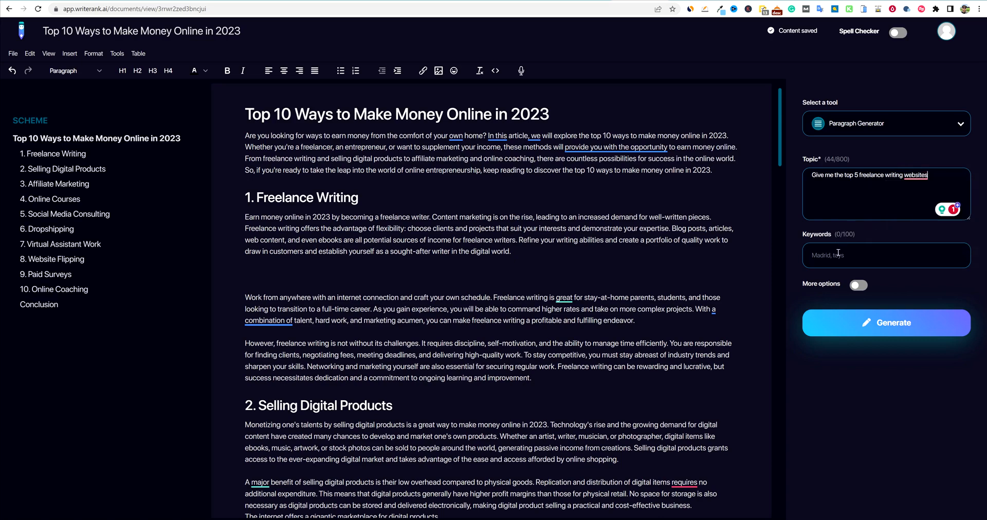
pyautogui.click(893, 327)
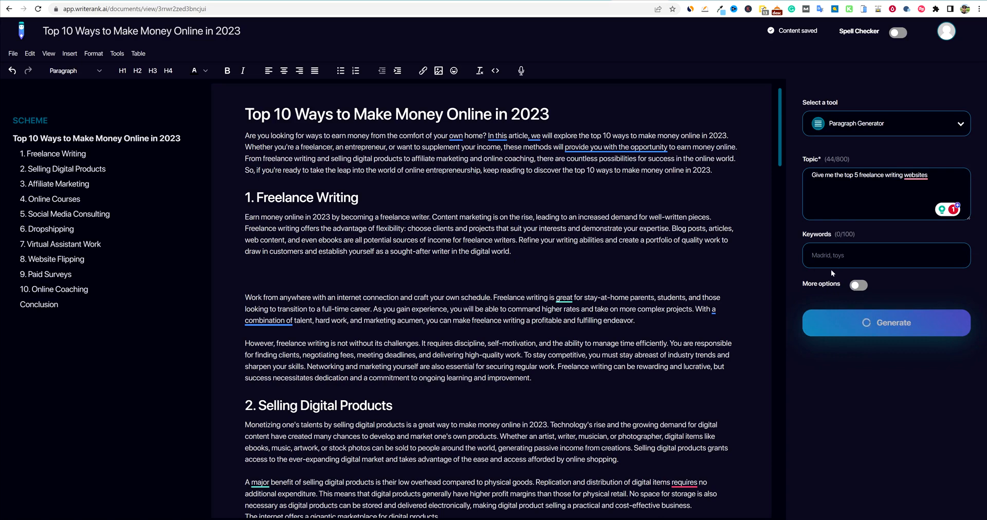
pyautogui.scroll(-2, 874, 379)
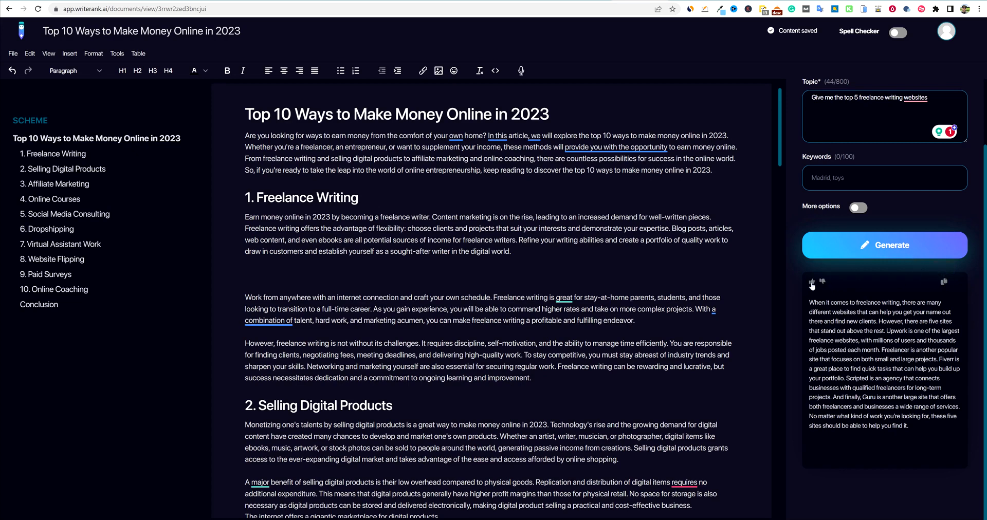
pyautogui.click(945, 284)
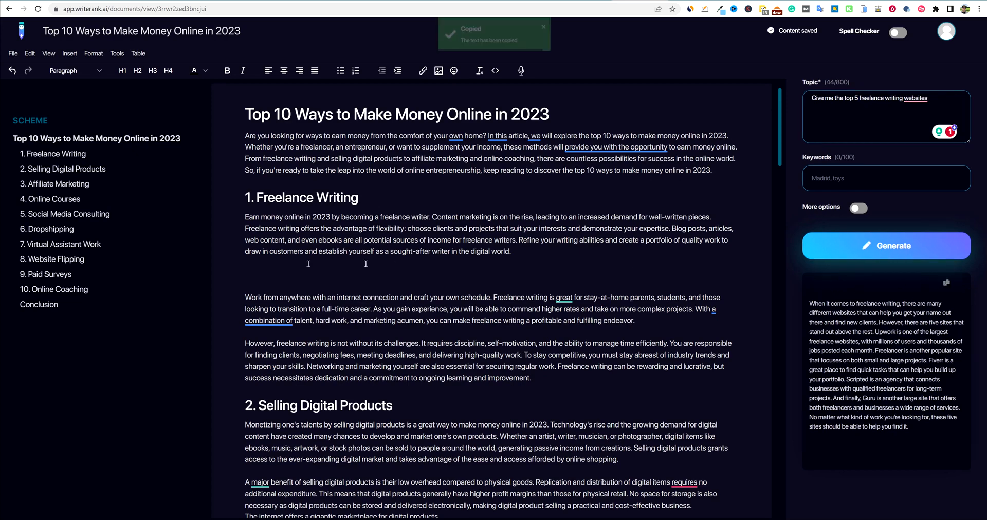
# Step: Add the Heading 3 "Top 5 Freelance Websites you can sell your writing services on" after the first Freelance Writing paragraph and paste the copied text beneath
pyautogui.click(256, 274)
pyautogui.write('Top')
pyautogui.write(' 5 Freelance Writin')
pyautogui.press('BackSpace')
pyautogui.press('BackSpace')
pyautogui.press('BackSpace')
pyautogui.press('BackSpace')
pyautogui.press('BackSpace')
pyautogui.write('ebsites you can see')
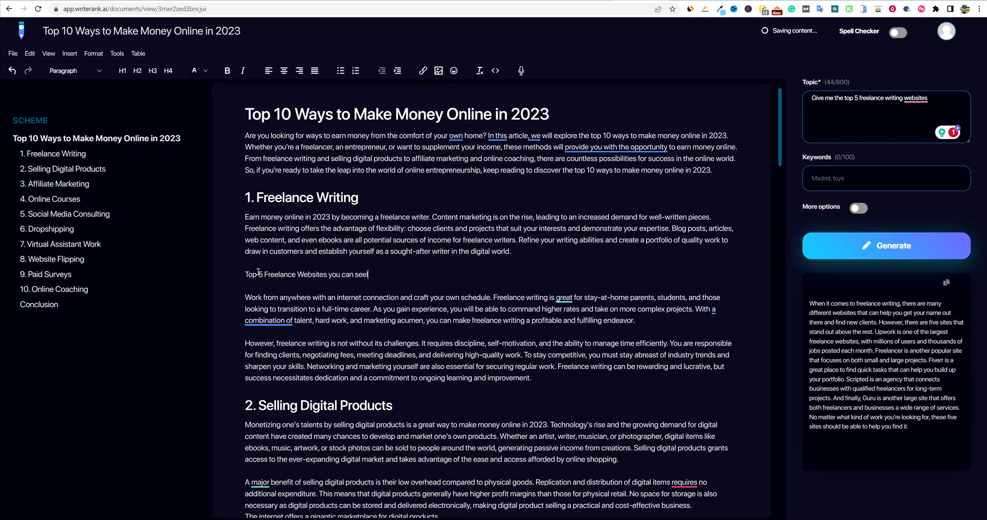
pyautogui.write(' your writing services on')
pyautogui.click(154, 73)
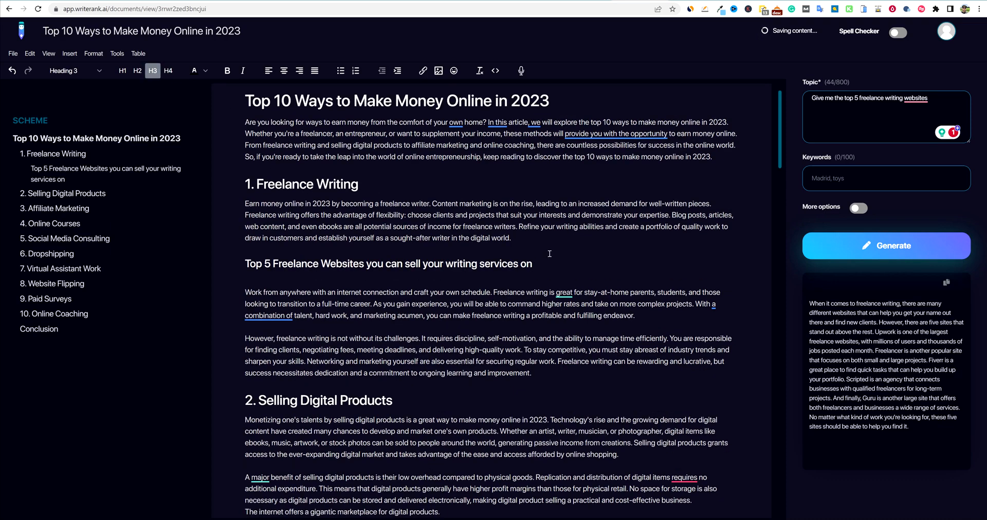
pyautogui.press('Return')
pyautogui.hotkey('ctrl', 'v')
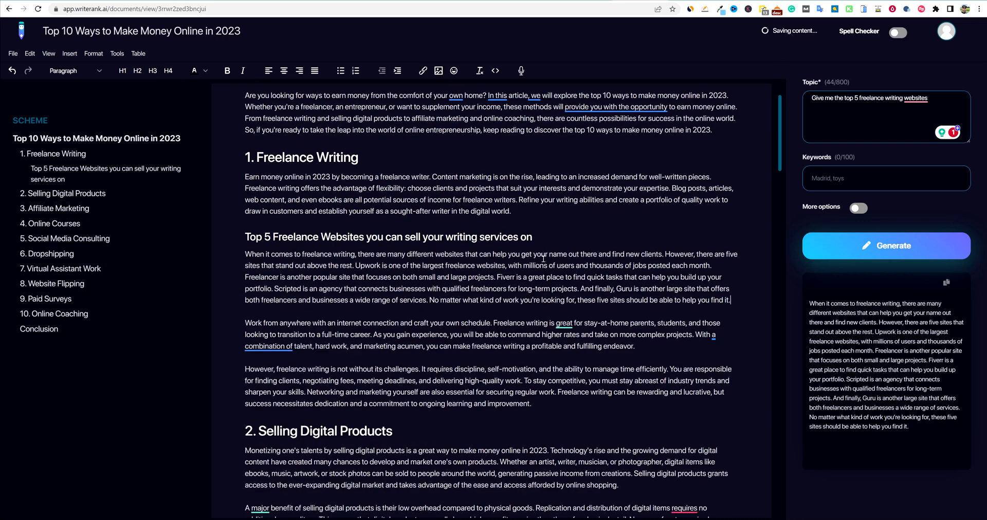
# Step: Put each website description from Upwork to Guru on its own line and format the five lines as a numbered list
pyautogui.click(582, 289)
pyautogui.hotkey('shift', 'Return')
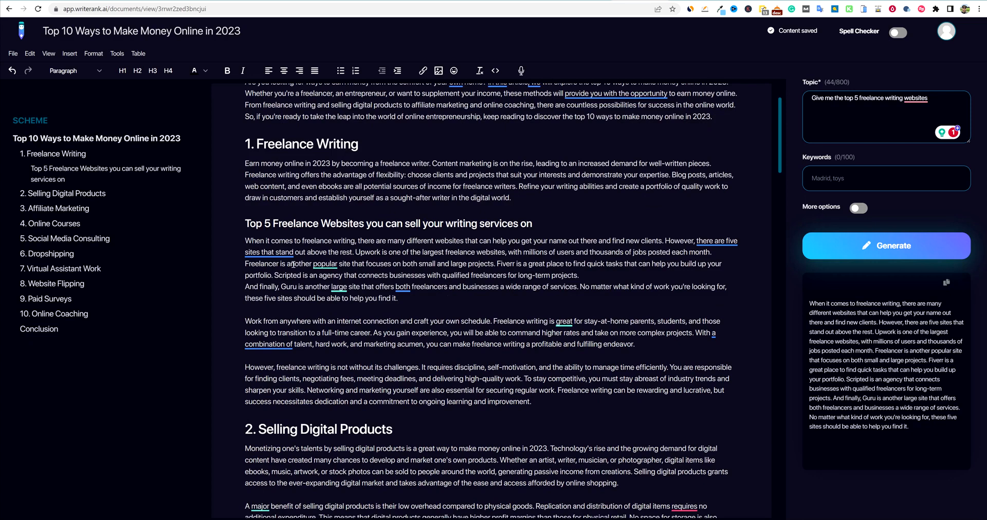
pyautogui.click(716, 253)
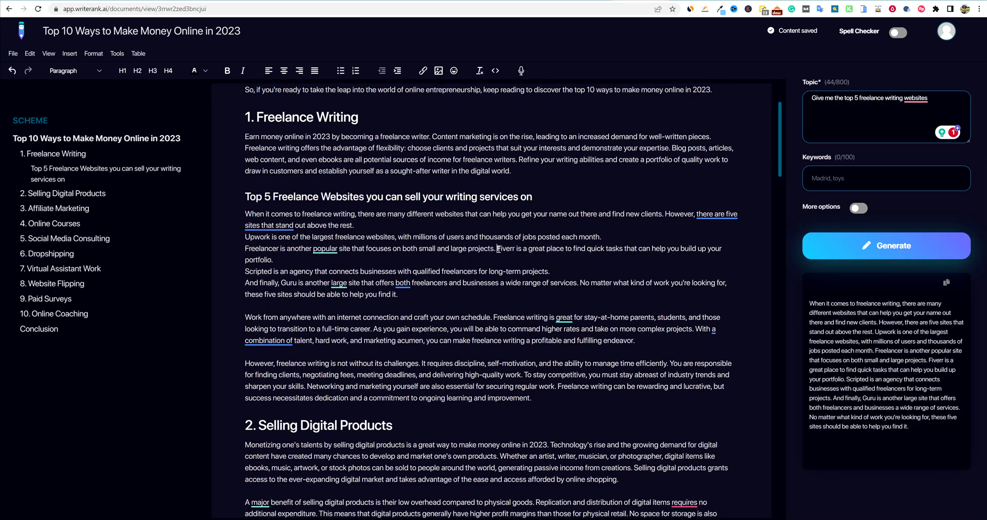
pyautogui.click(498, 249)
pyautogui.hotkey('shift', 'Return')
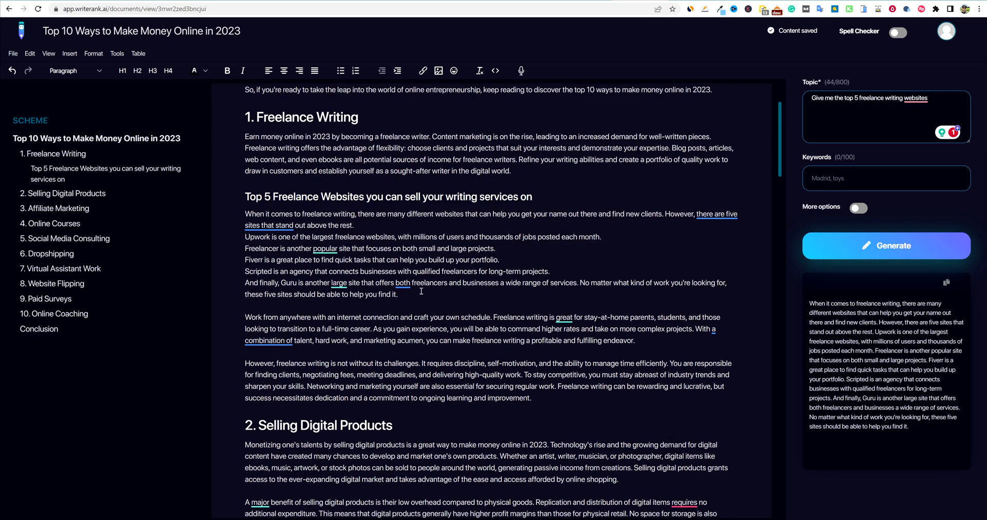
pyautogui.moveTo(398, 294); pyautogui.dragTo(237, 241)
pyautogui.click(356, 70)
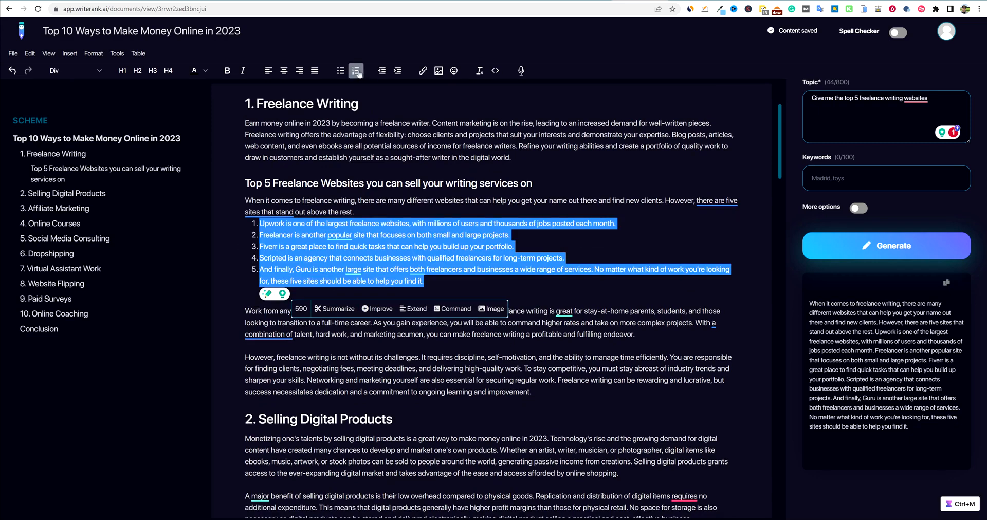
# Step: Review the article's title, introduction and Freelance Writing section with its new heading and numbered list of websites
pyautogui.click(645, 204)
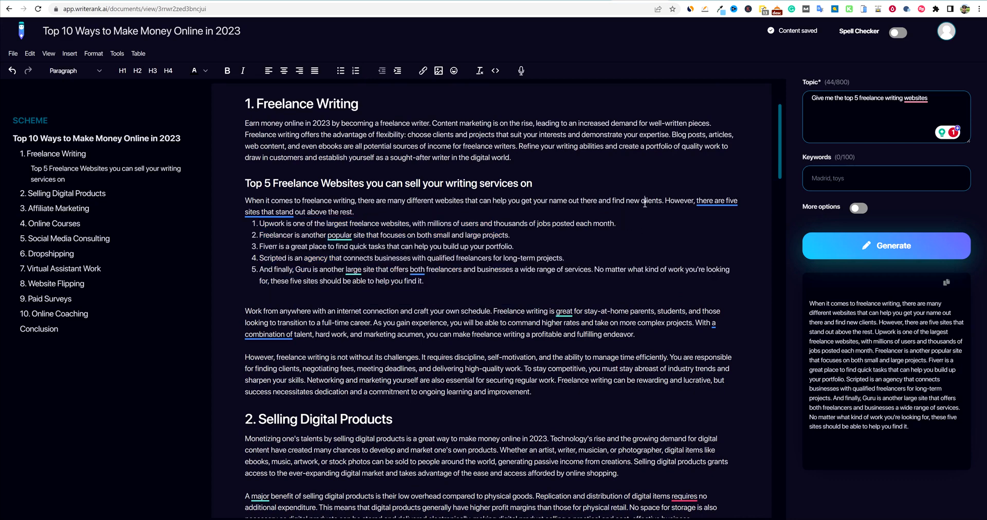
pyautogui.scroll(1, 610, 274)
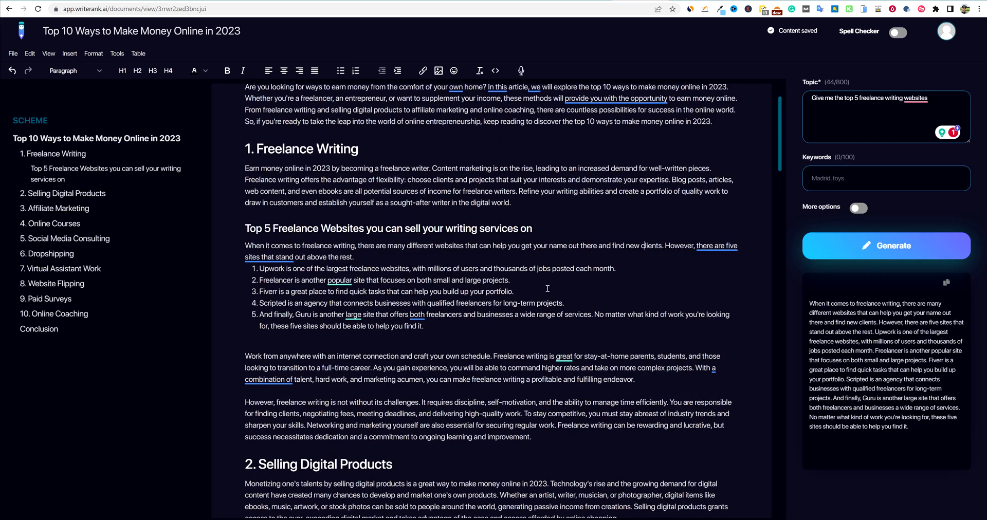
pyautogui.scroll(1, 547, 288)
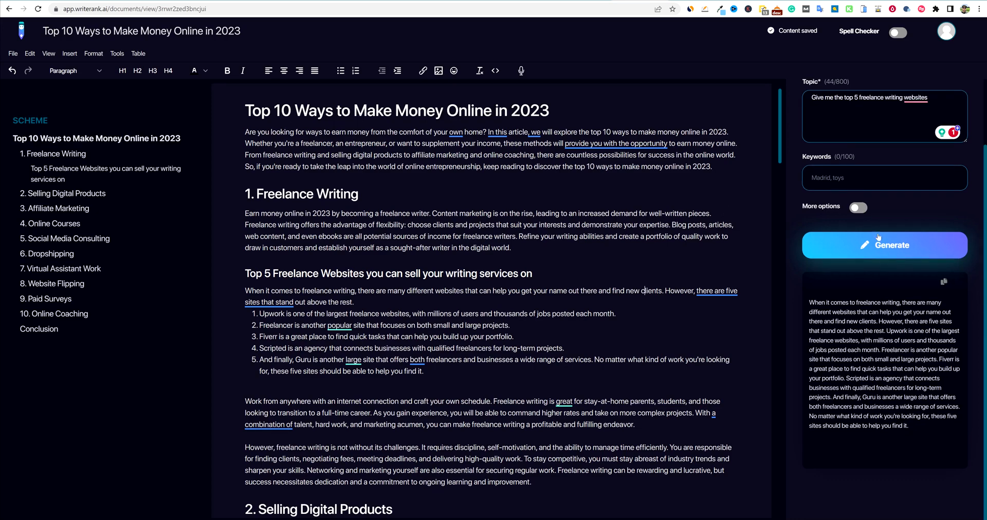
pyautogui.click(428, 378)
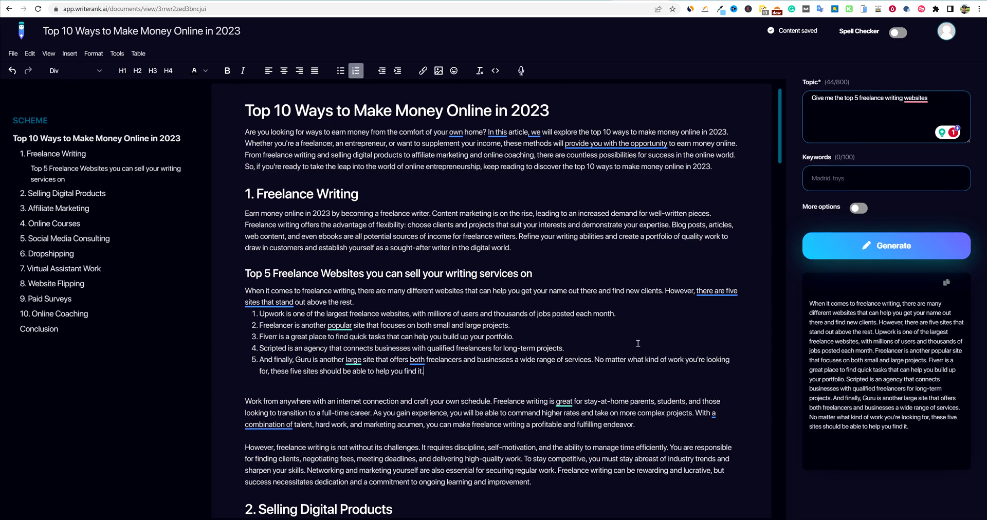
pyautogui.moveTo(566, 111); pyautogui.dragTo(246, 109)
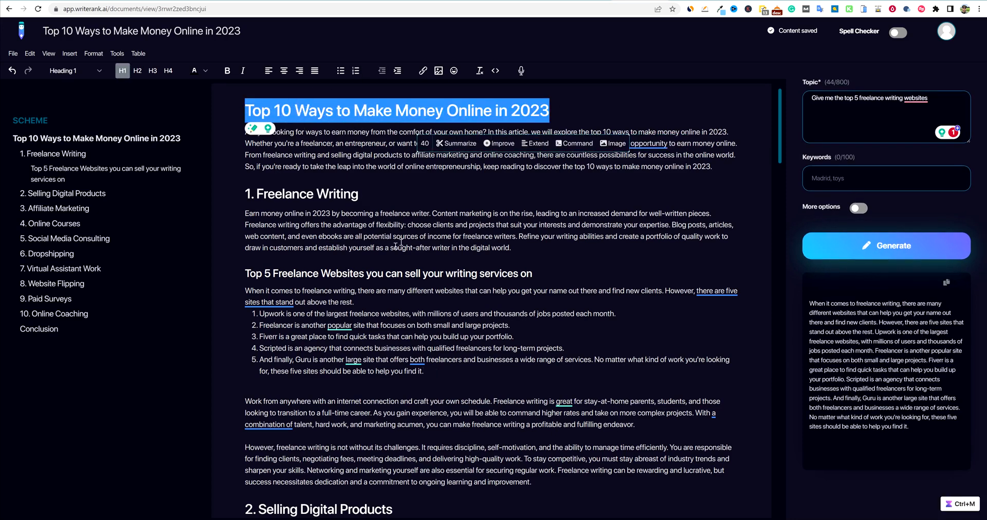
pyautogui.click(444, 198)
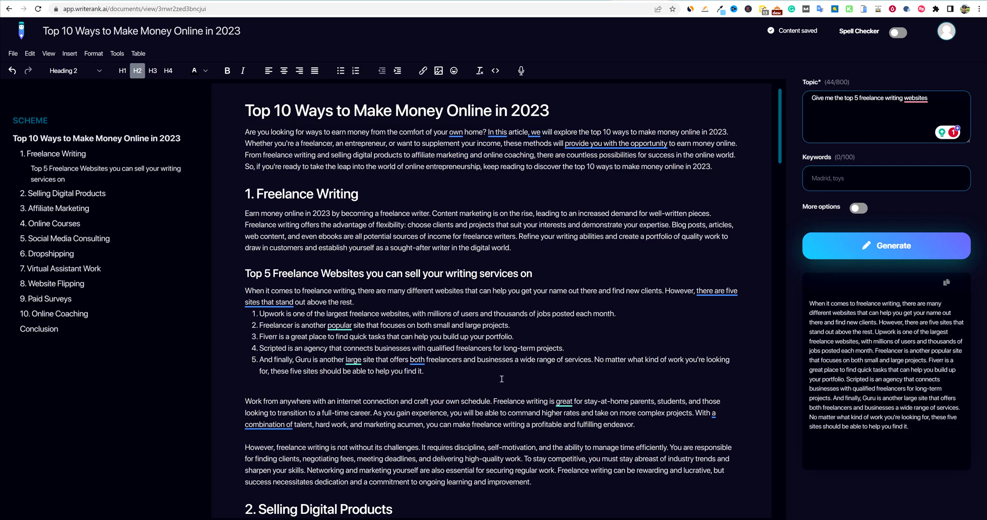
pyautogui.moveTo(445, 380); pyautogui.dragTo(231, 272)
pyautogui.click(681, 345)
pyautogui.scroll(-4, 597, 395)
pyautogui.scroll(5, 598, 395)
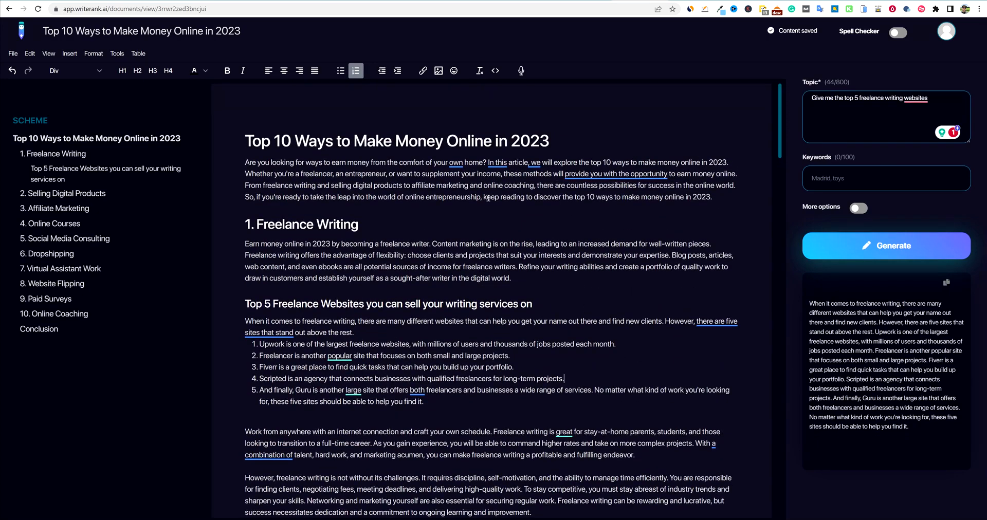
# Step: Copy the whole WriteRank article and switch to Readable to paste it in place of the existing car washing text
pyautogui.click(282, 141)
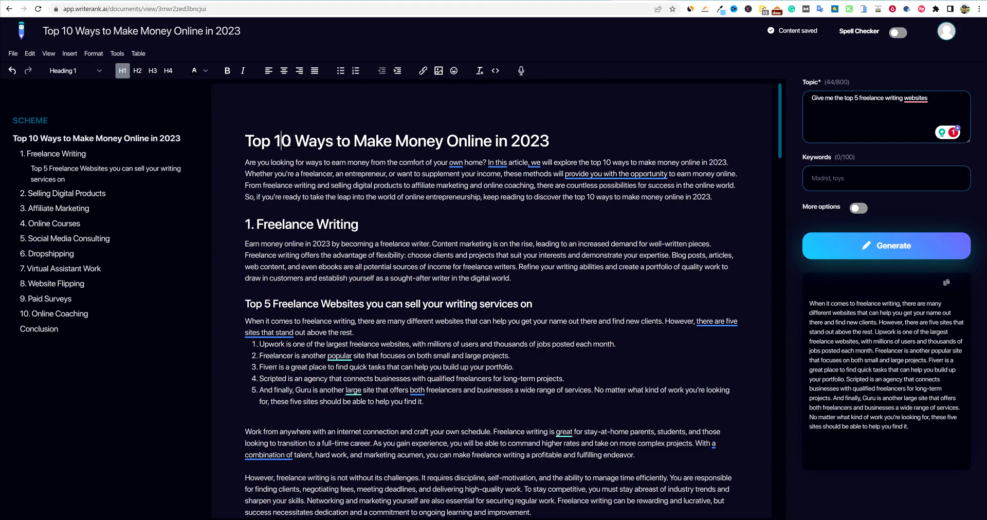
pyautogui.hotkey('ctrl', 'a')
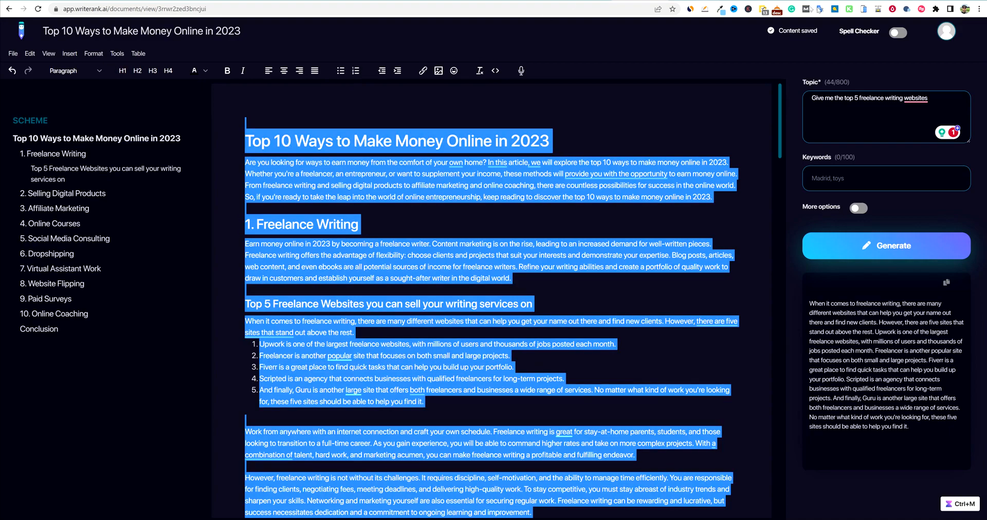
pyautogui.hotkey('ctrl', 'Tab')
pyautogui.click(263, 186)
pyautogui.hotkey('ctrl', 'a')
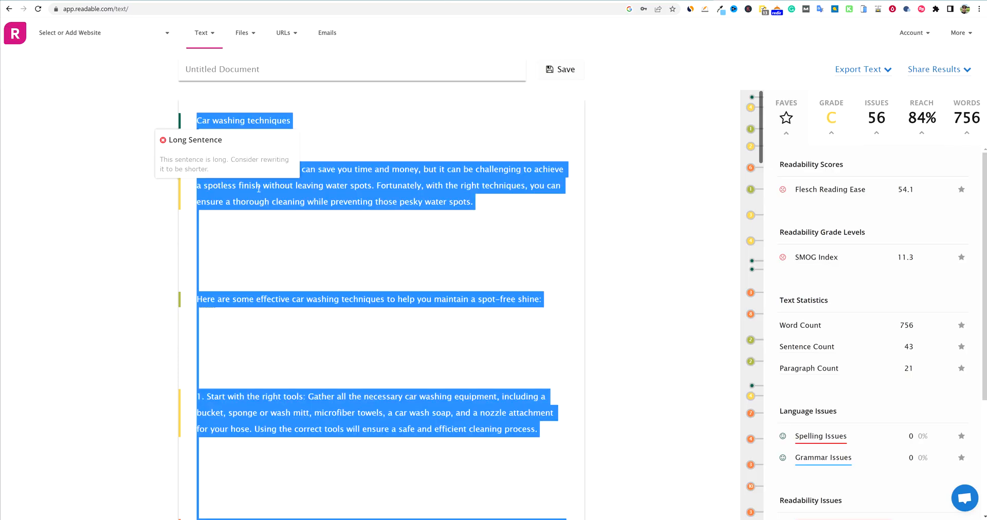
pyautogui.press('Delete')
pyautogui.hotkey('ctrl', 'v')
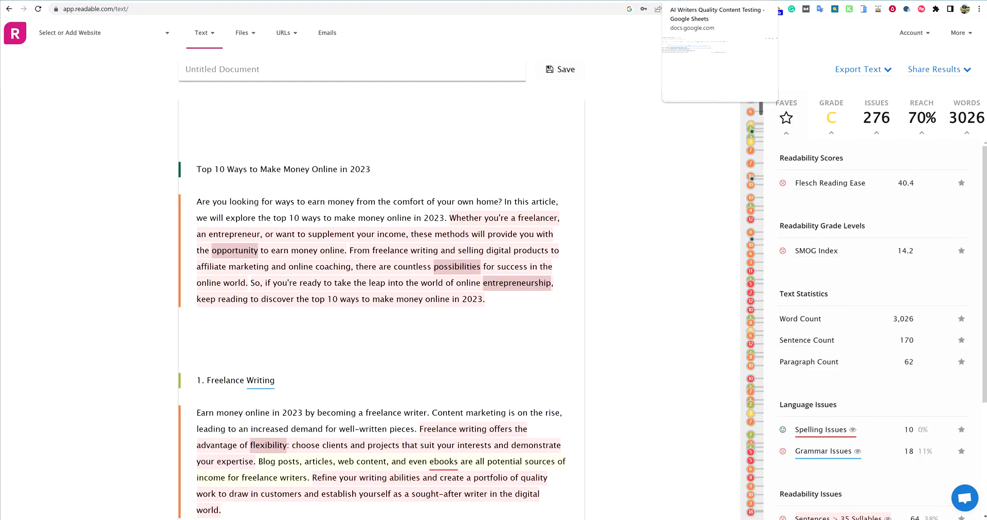
# Step: In the New sheet of the "AI Writers Quality Content Testing" spreadsheet, add WriteRank in row 3 with a Readable Score Test 1 of 70
pyautogui.click(691, 1)
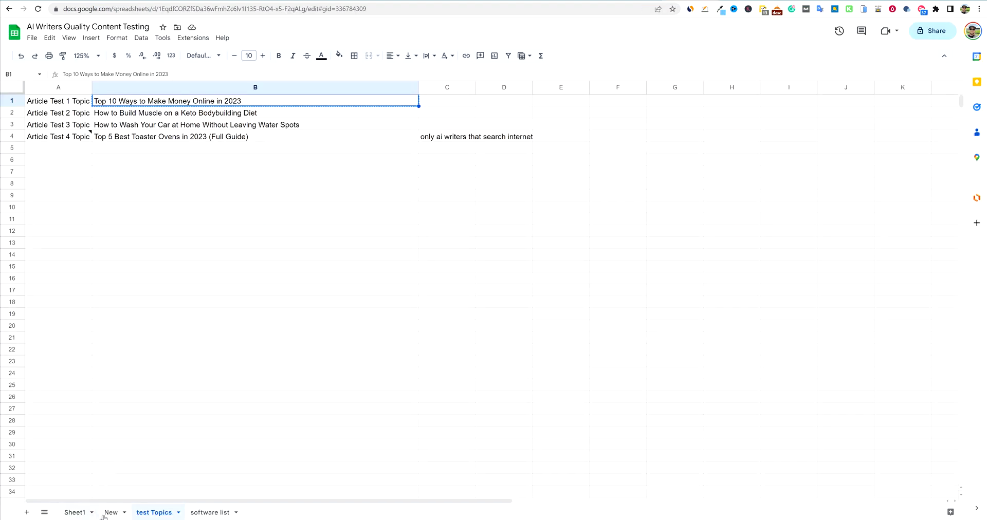
pyautogui.click(110, 513)
pyautogui.click(60, 157)
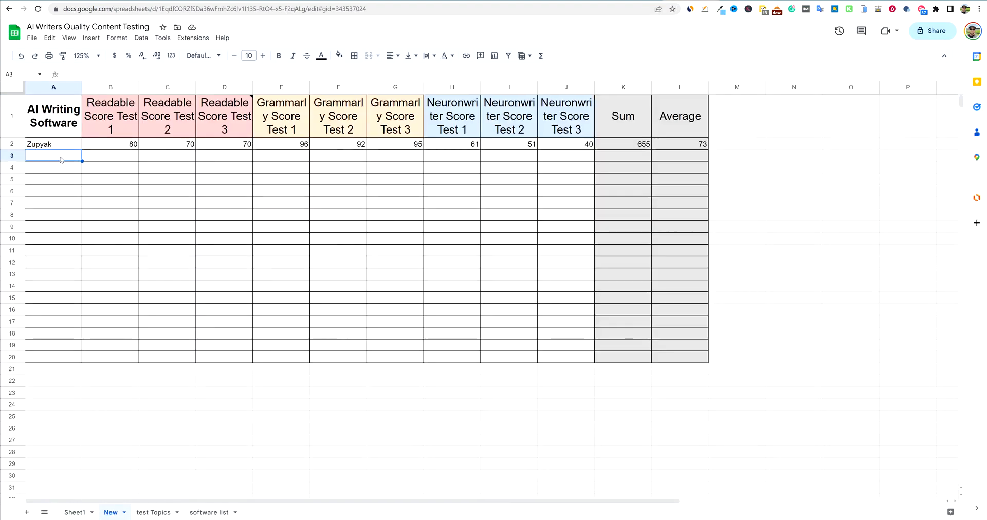
pyautogui.write('WriteRank')
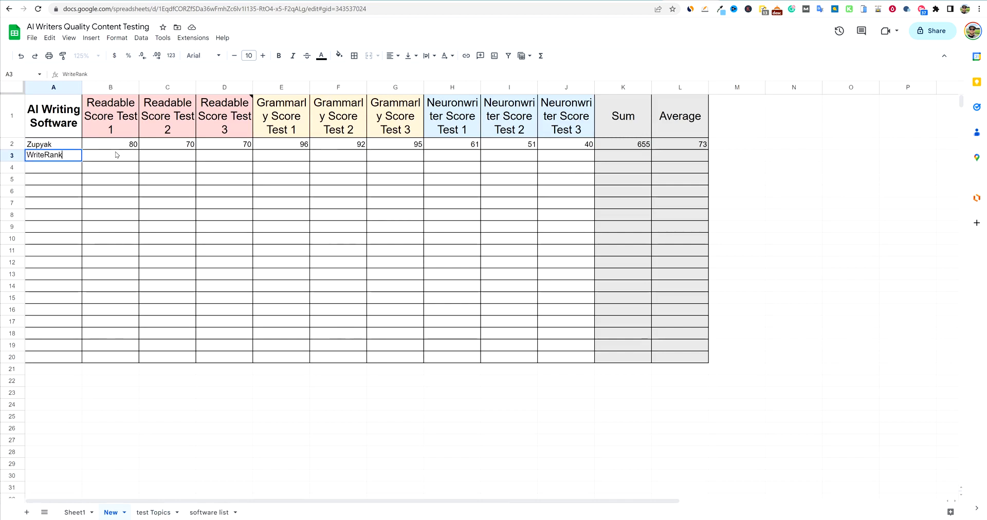
pyautogui.click(118, 155)
pyautogui.write('70')
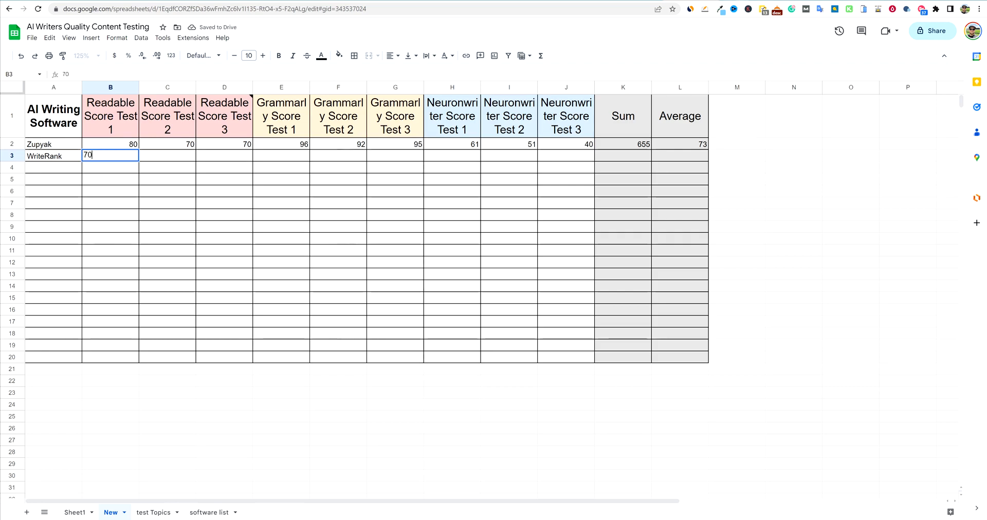
# Step: Switch to Grammarly and replace the car washing text in the document with the copied article
pyautogui.hotkey('alt', 'Tab')
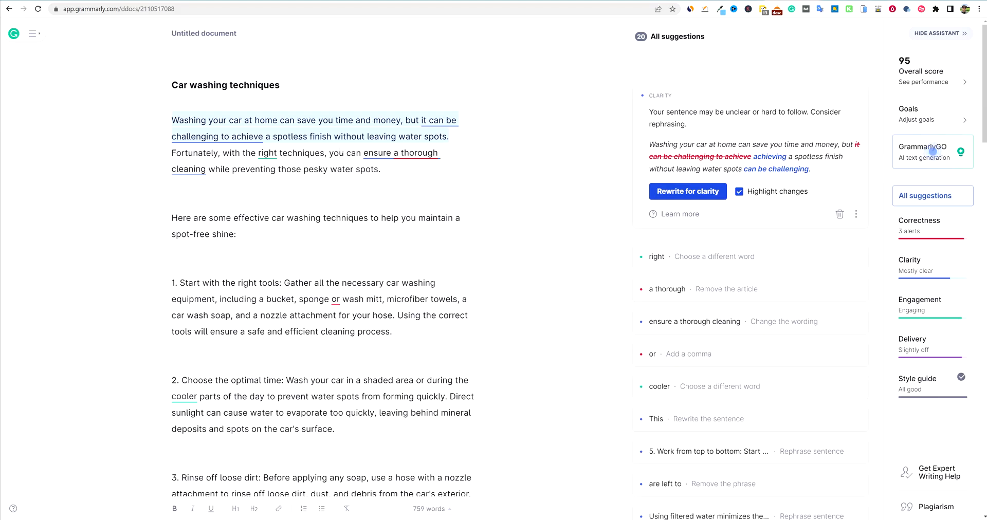
pyautogui.hotkey('ctrl', 'a')
pyautogui.press('BackSpace')
pyautogui.hotkey('ctrl', 'v')
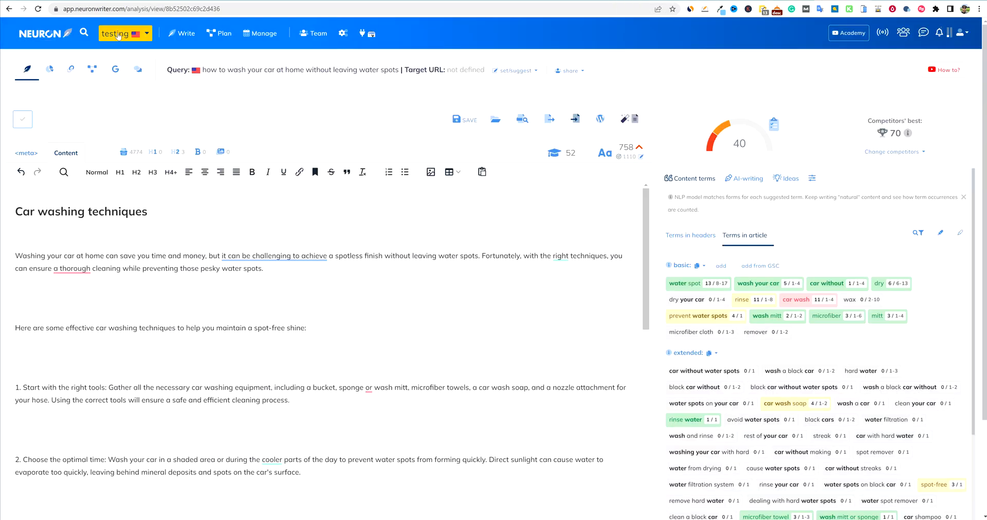
# Step: In NeuronWriter's testing project, open the query "top 10 ways to make money online in 2023" and replace its content with the article
pyautogui.click(118, 35)
pyautogui.click(143, 66)
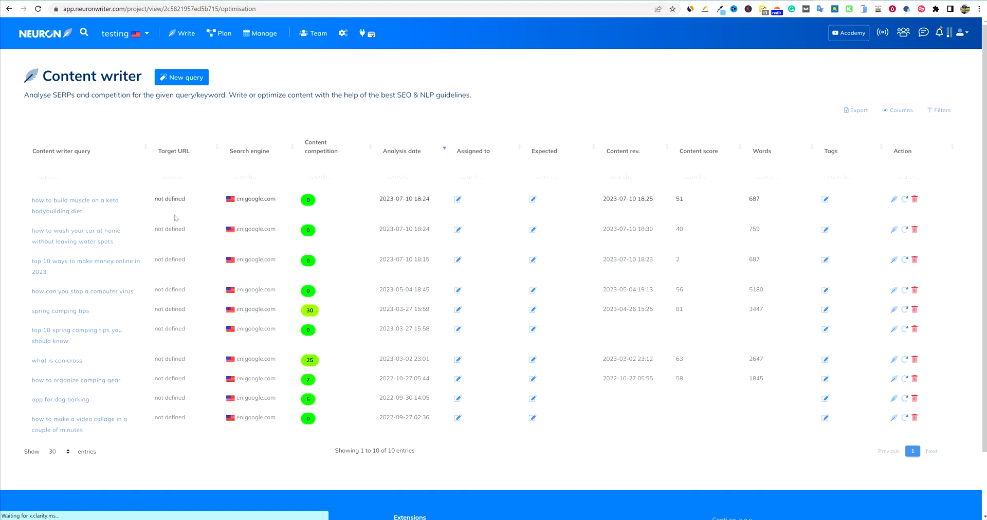
pyautogui.click(85, 266)
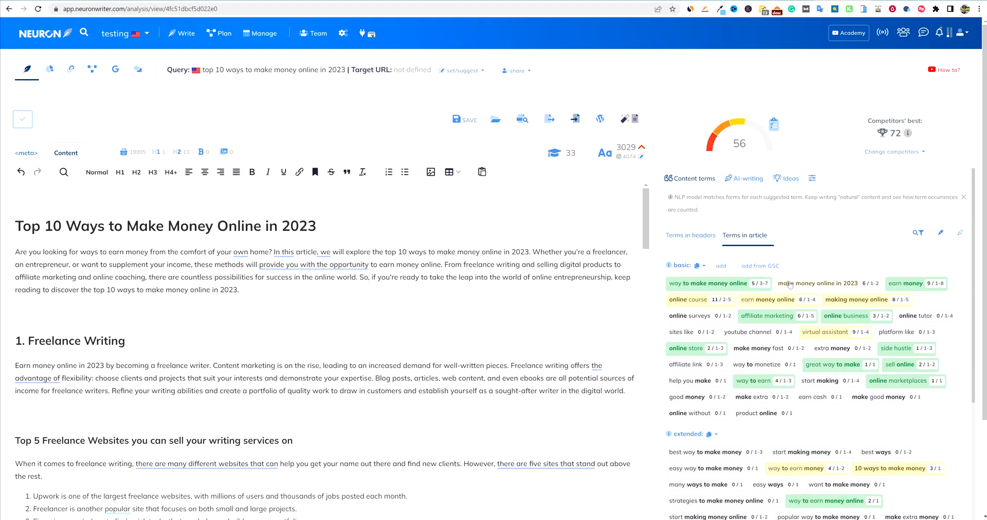
# Step: Examine the article's NeuronWriter content score, word count and the coverage of basic and extended content terms
pyautogui.scroll(-2, 329, 349)
pyautogui.scroll(2, 329, 350)
pyautogui.scroll(-2, 853, 353)
pyautogui.scroll(-4, 853, 353)
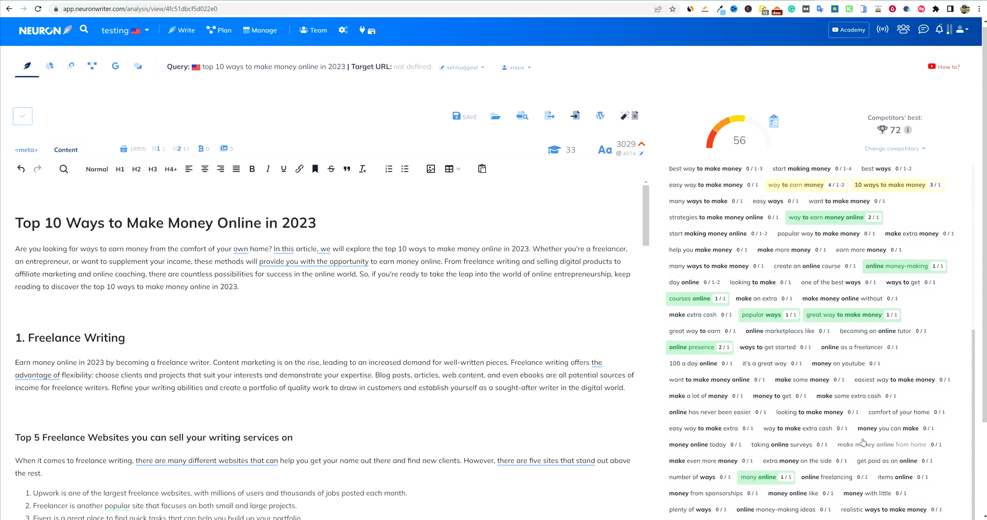
pyautogui.scroll(-2, 863, 443)
pyautogui.scroll(4, 753, 373)
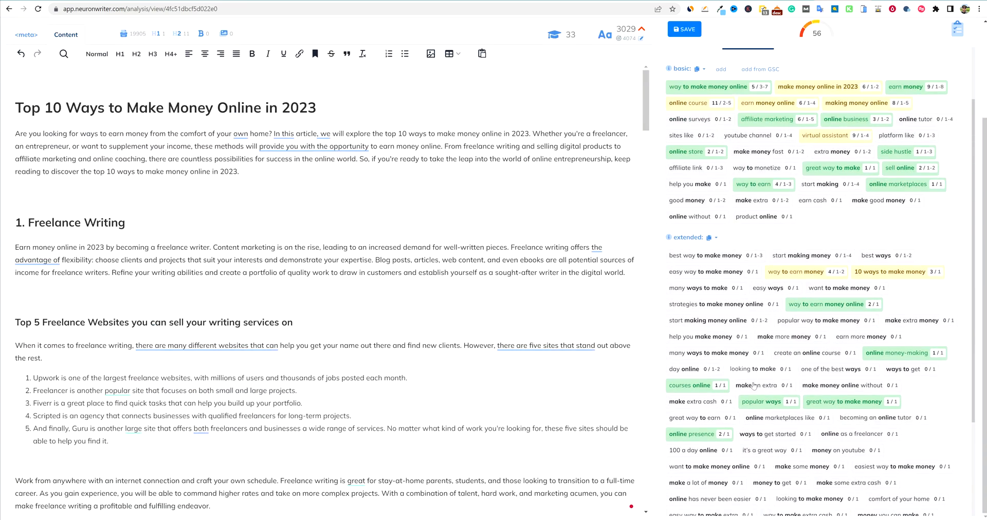
pyautogui.scroll(3, 755, 355)
pyautogui.scroll(1, 758, 334)
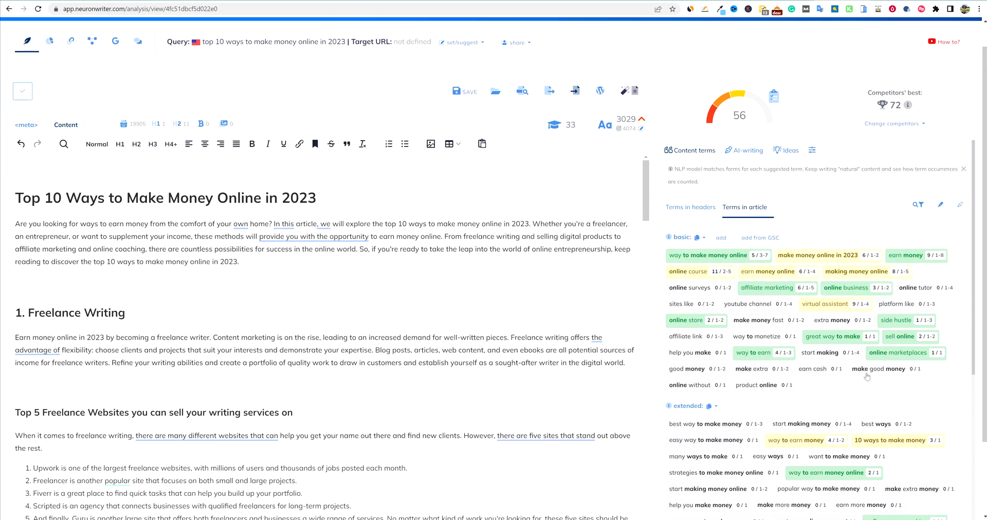
pyautogui.scroll(1, 869, 406)
pyautogui.scroll(-2, 848, 381)
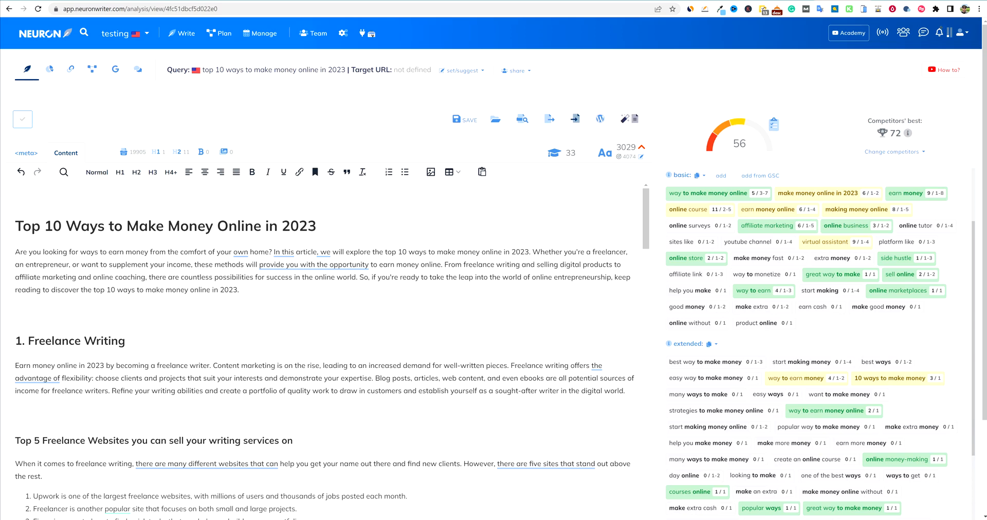
pyautogui.moveTo(625, 147)
# Step: Switch to the testing spreadsheet and enter 56 as WriteRank's Neuronwriter Score Test 1
pyautogui.hotkey('ctrl', 'Tab')
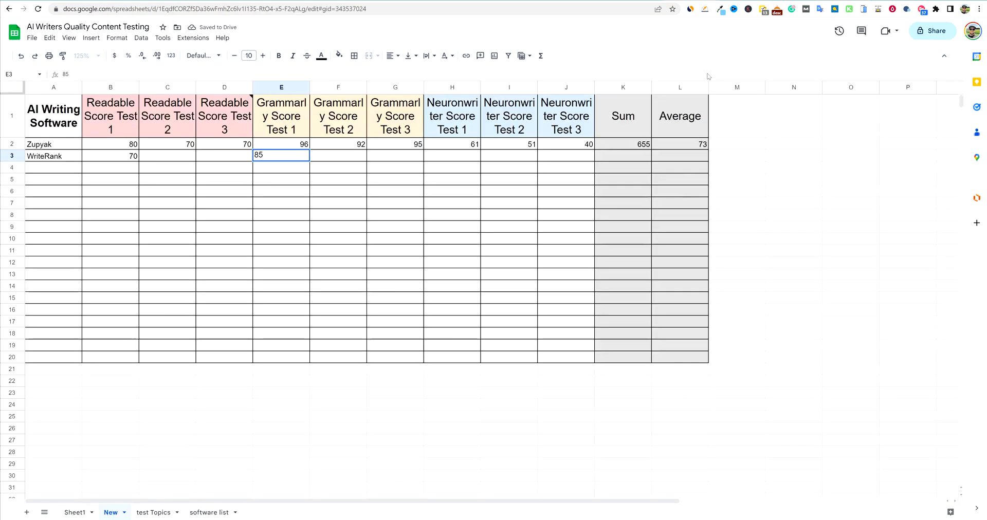
pyautogui.click(453, 159)
pyautogui.write('56')
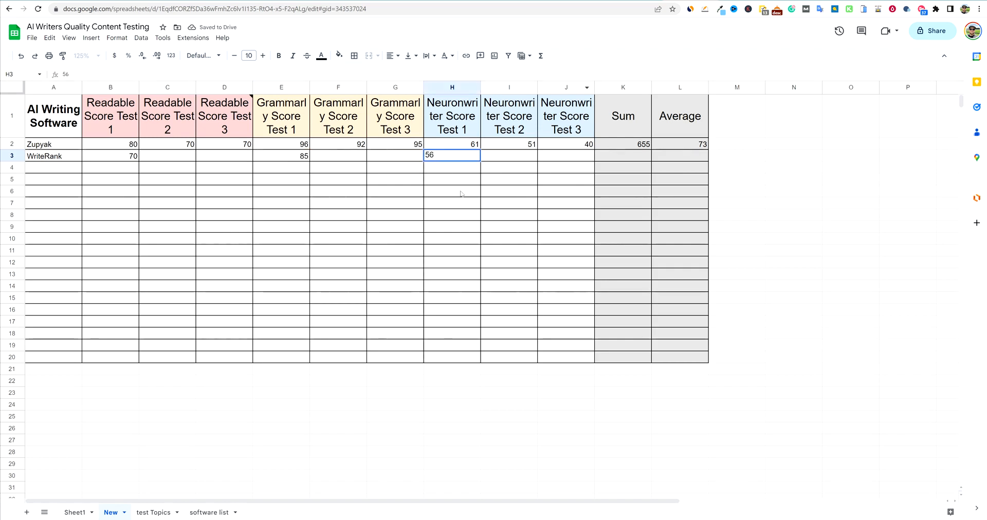
pyautogui.click(399, 227)
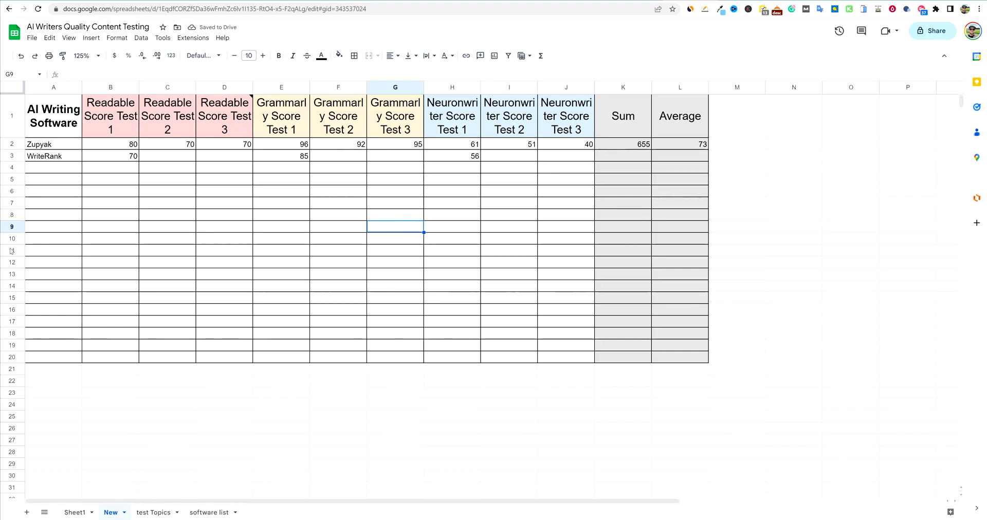
# Step: Switch to the WriteRank dashboard and review the article length options and the generated article "How to Wash Your Car at Home Without Leaving Water Spots"
pyautogui.hotkey('ctrl', 'Tab')
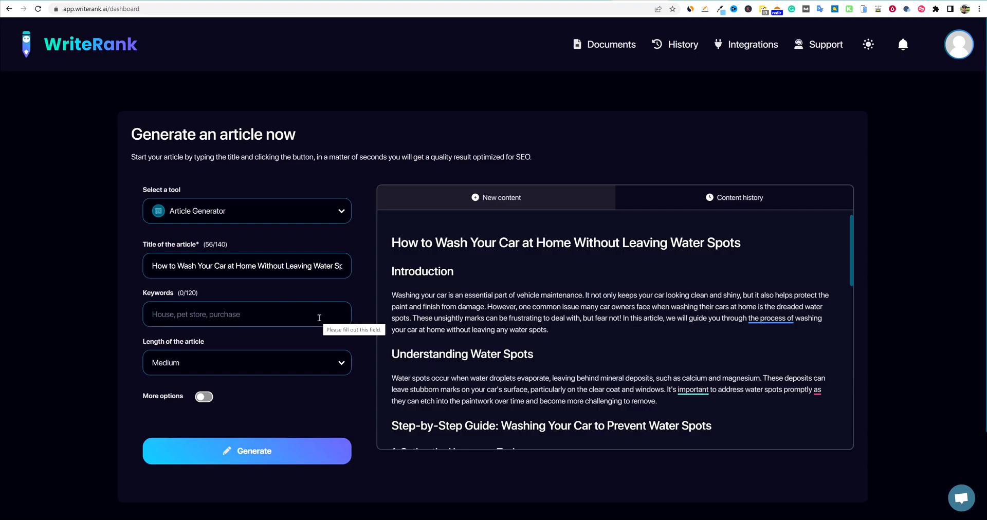
pyautogui.doubleClick(172, 366)
pyautogui.click(231, 371)
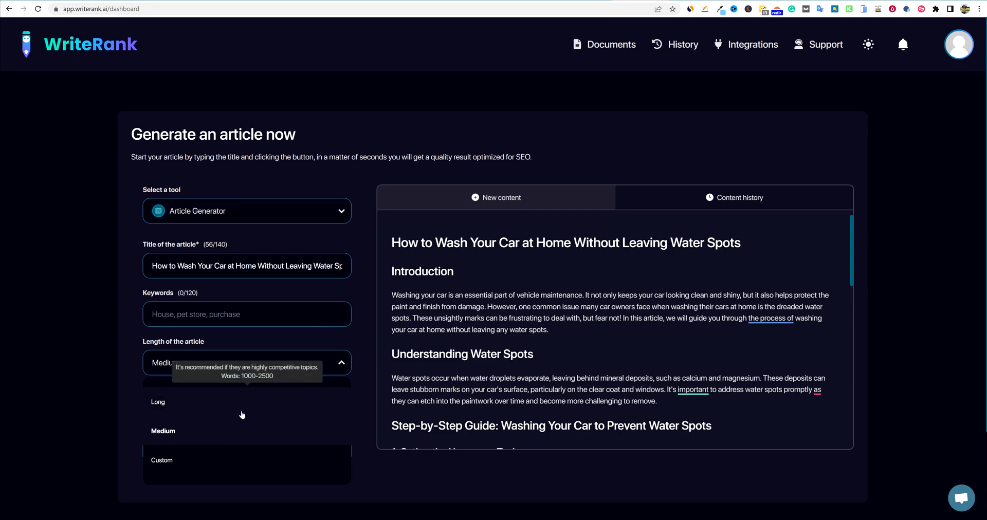
pyautogui.click(771, 319)
pyautogui.click(529, 263)
pyautogui.scroll(-4, 578, 332)
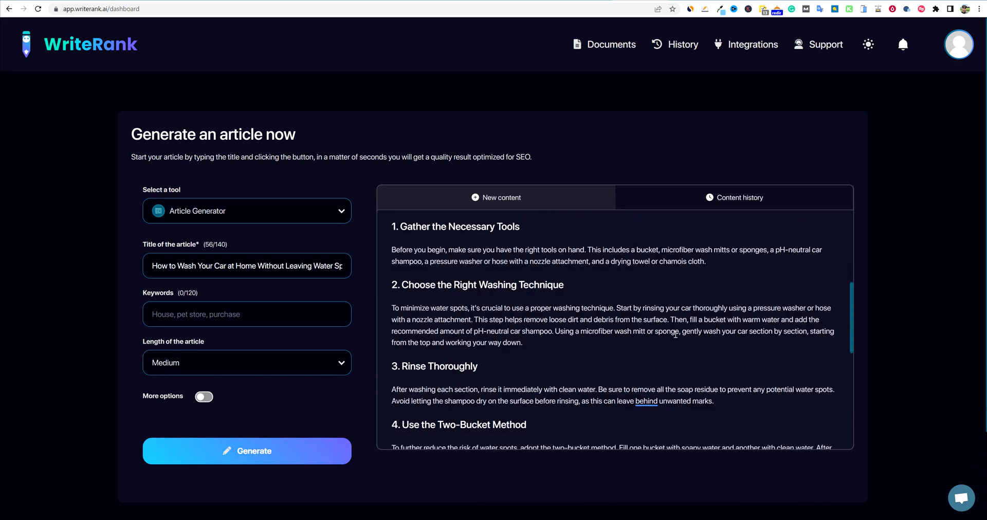
pyautogui.scroll(-10, 674, 333)
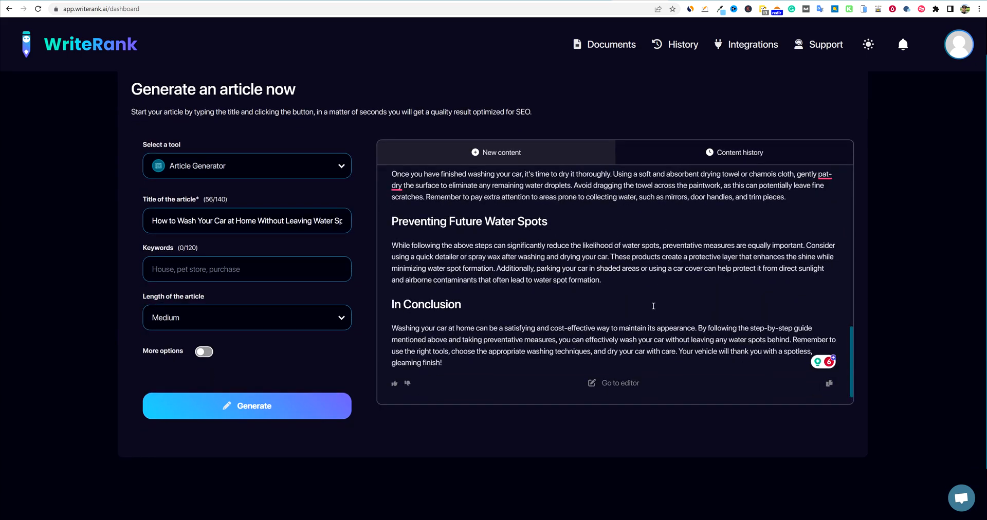
pyautogui.scroll(4, 550, 327)
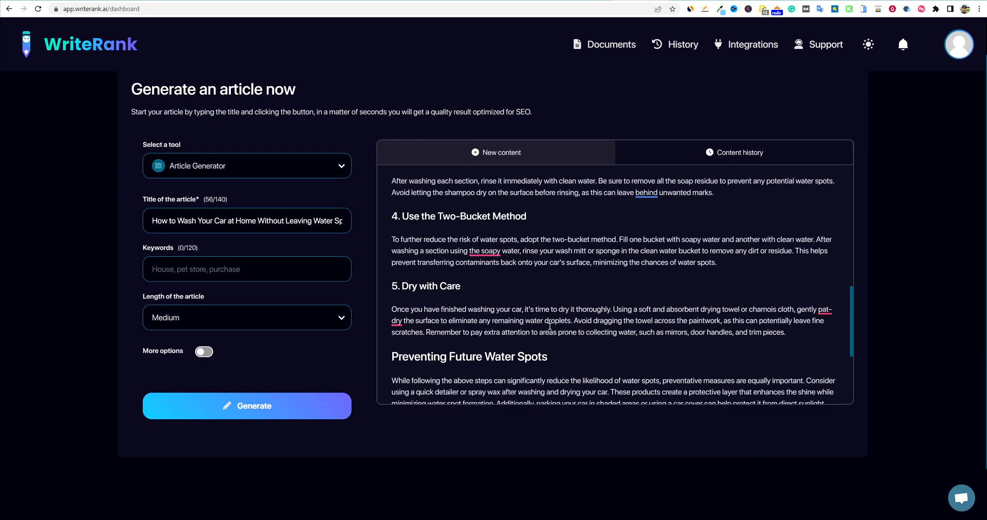
pyautogui.scroll(2, 550, 327)
pyautogui.scroll(2, 449, 292)
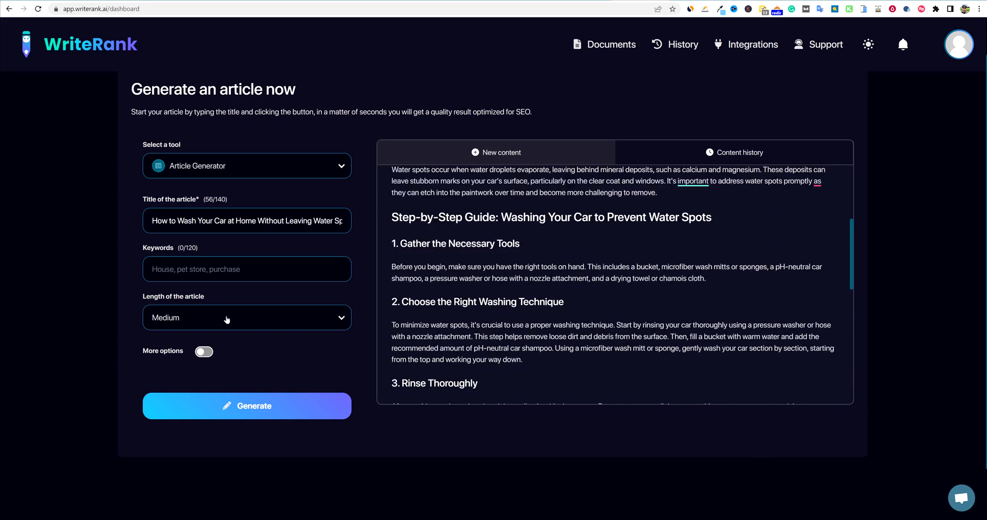
# Step: Check the car washing article's readability scores in Readable and its content score and terms in NeuronWriter
pyautogui.click(745, 1)
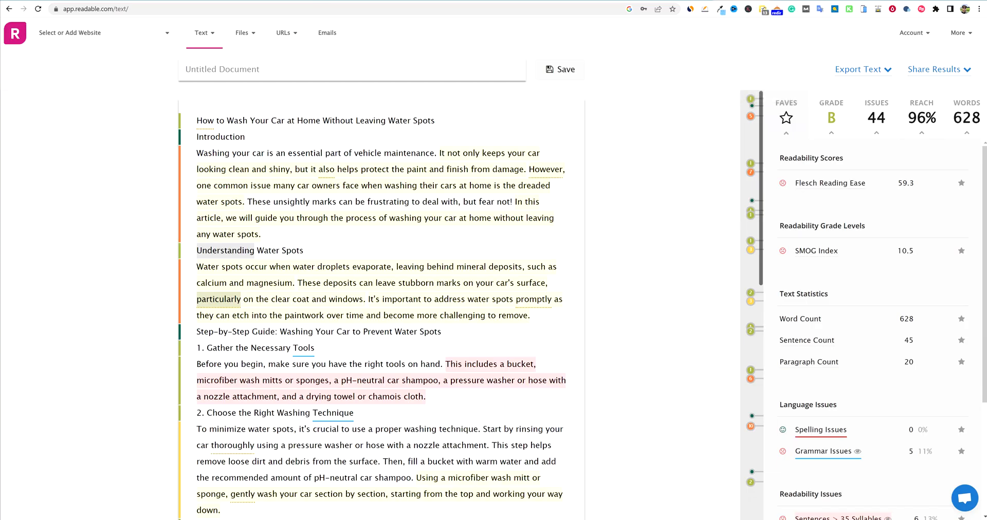
pyautogui.click(771, 1)
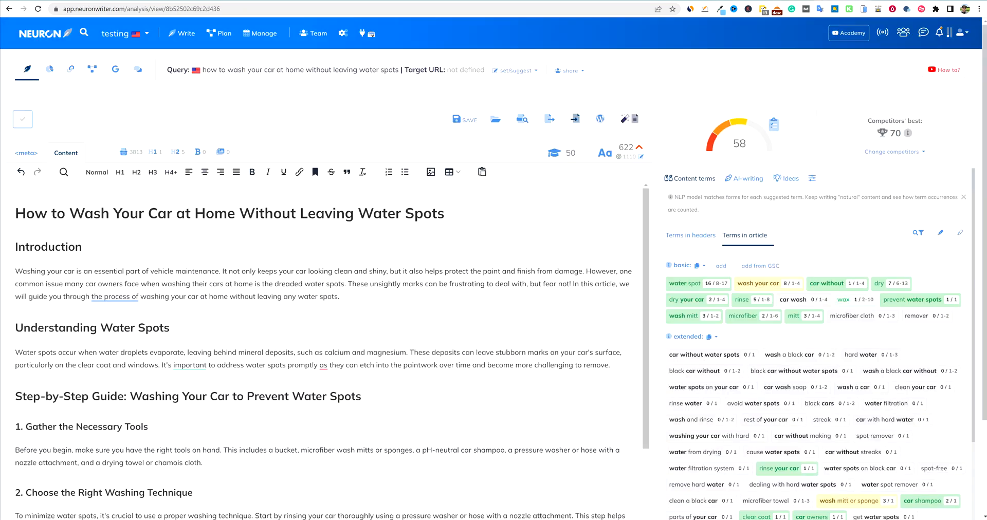
pyautogui.scroll(-2, 332, 350)
pyautogui.click(118, 336)
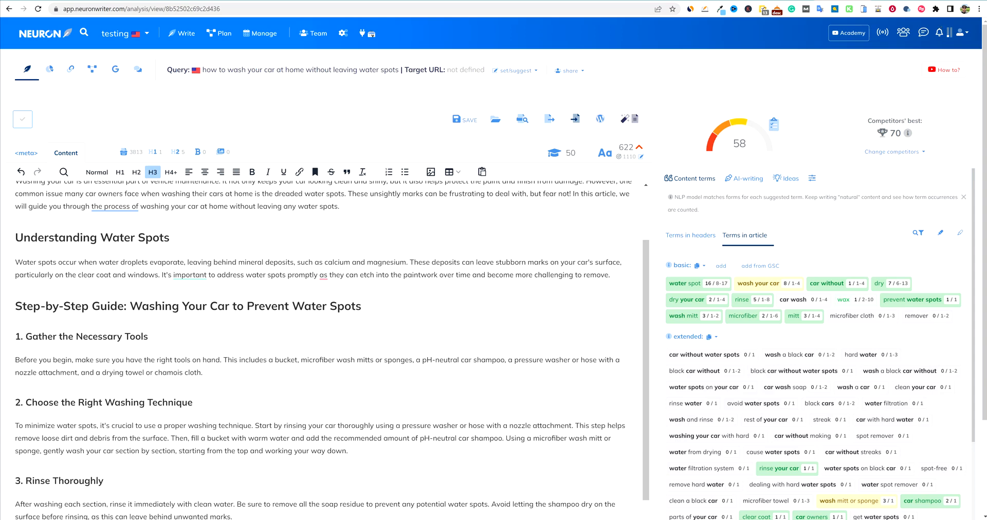
# Step: Switch to the testing spreadsheet and review WriteRank's score row and the word-count note on its Readable Score Test 1
pyautogui.click(124, 307)
pyautogui.scroll(3, 124, 306)
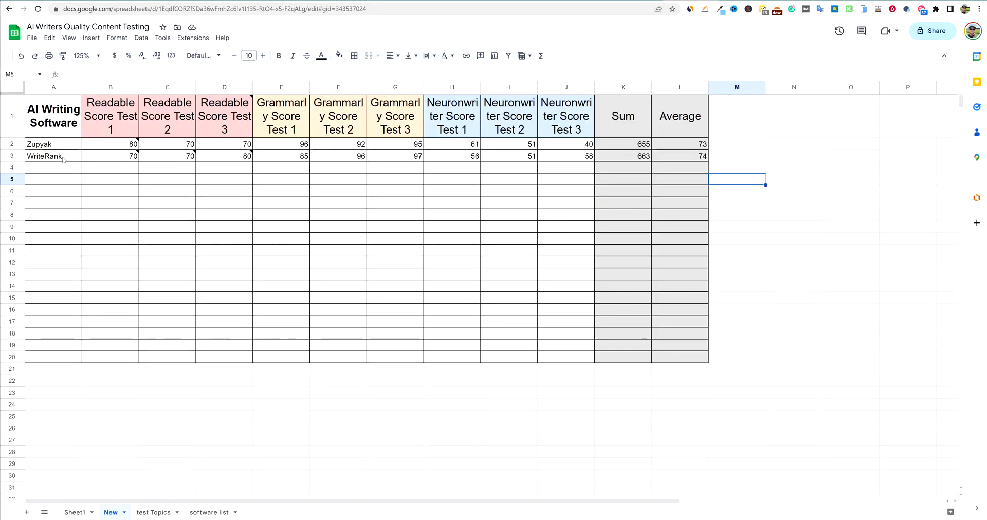
pyautogui.moveTo(63, 158); pyautogui.dragTo(568, 157)
pyautogui.click(737, 172)
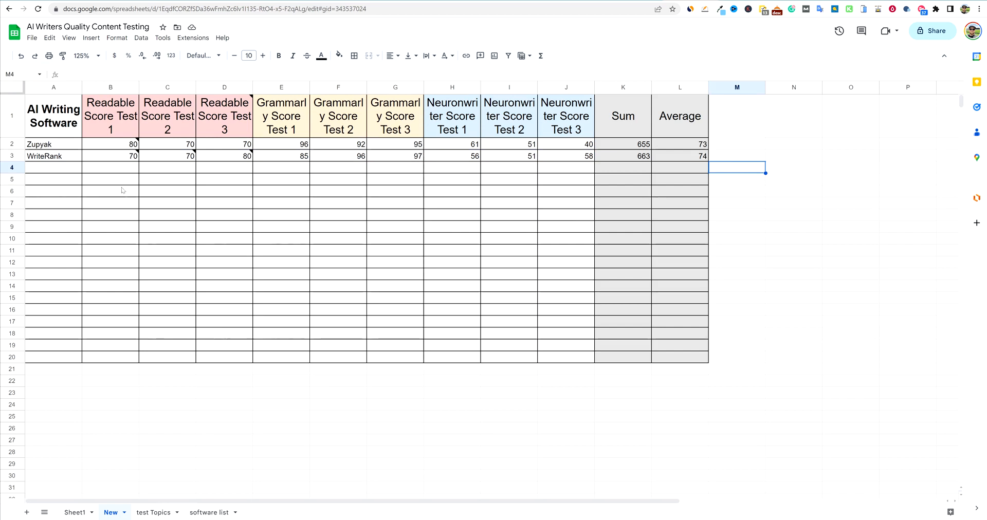
pyautogui.moveTo(138, 144)
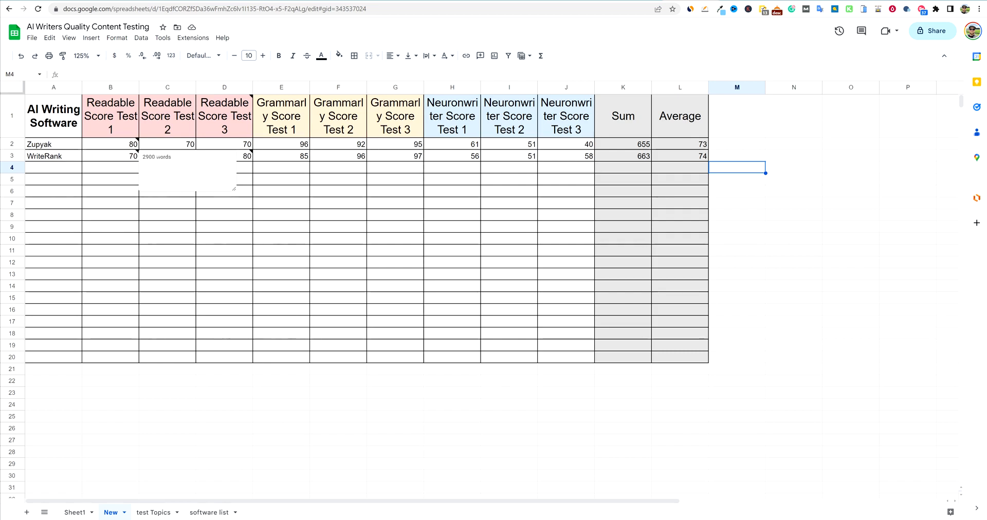
pyautogui.click(356, 207)
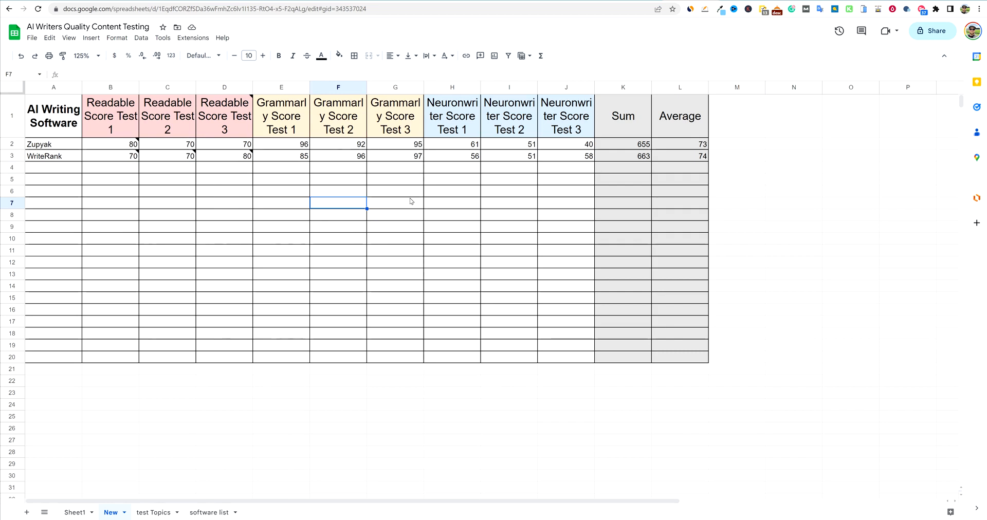
# Step: Compare the Grammarly and Readable test scores of Zupyak and WriteRank
pyautogui.click(419, 159)
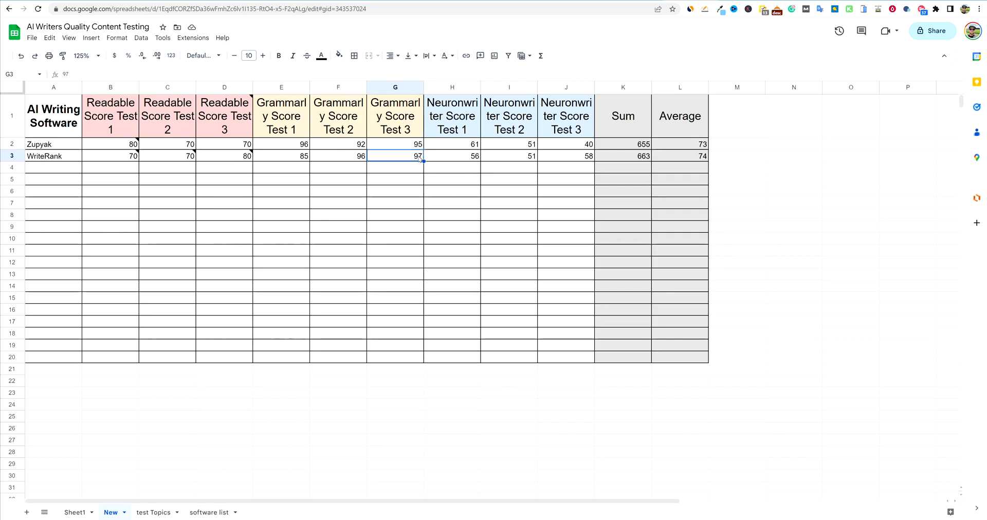
pyautogui.moveTo(283, 125); pyautogui.dragTo(401, 143)
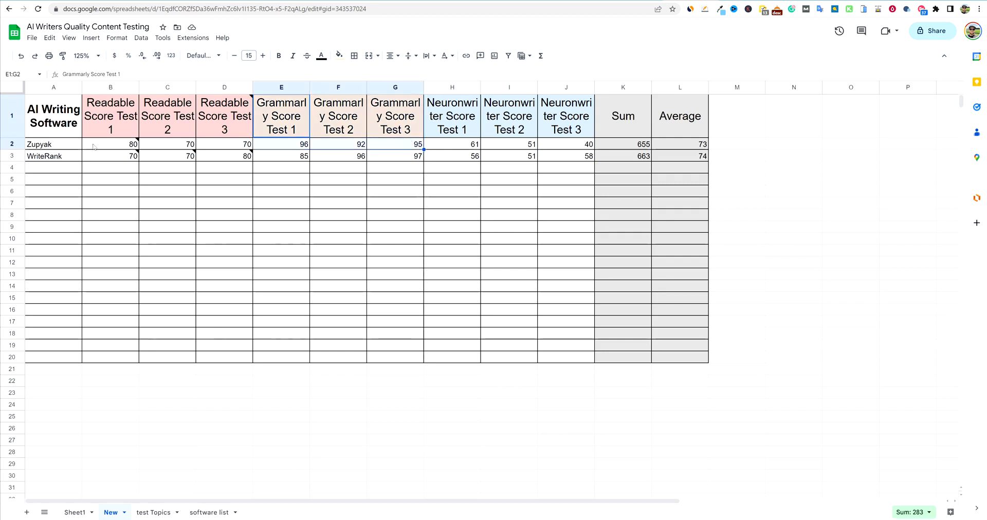
pyautogui.click(62, 146)
pyautogui.click(418, 203)
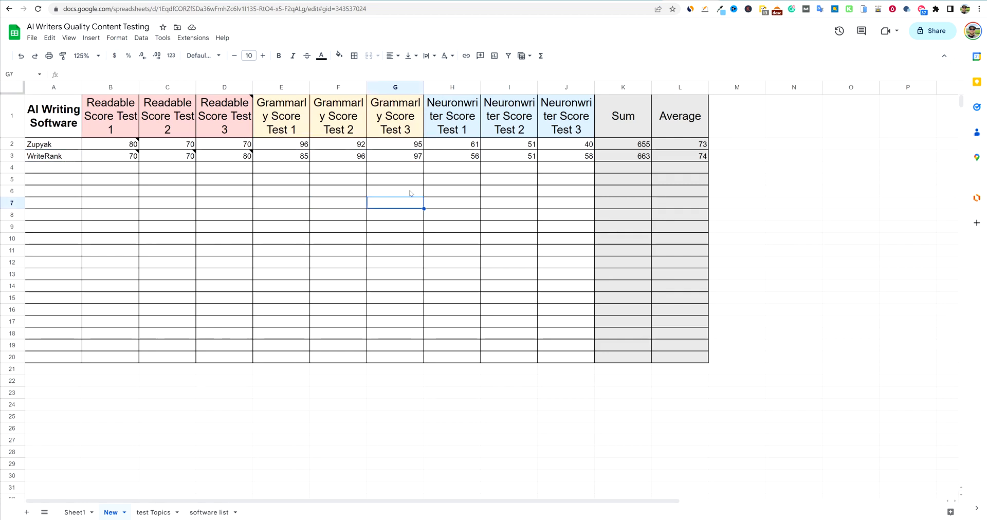
pyautogui.hotkey('ctrl', 'Up')
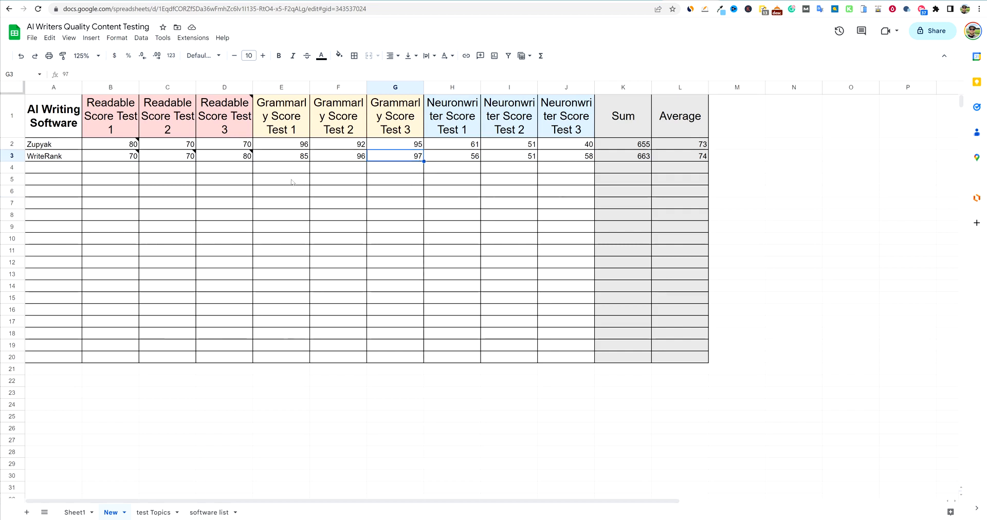
pyautogui.moveTo(238, 145); pyautogui.dragTo(122, 158)
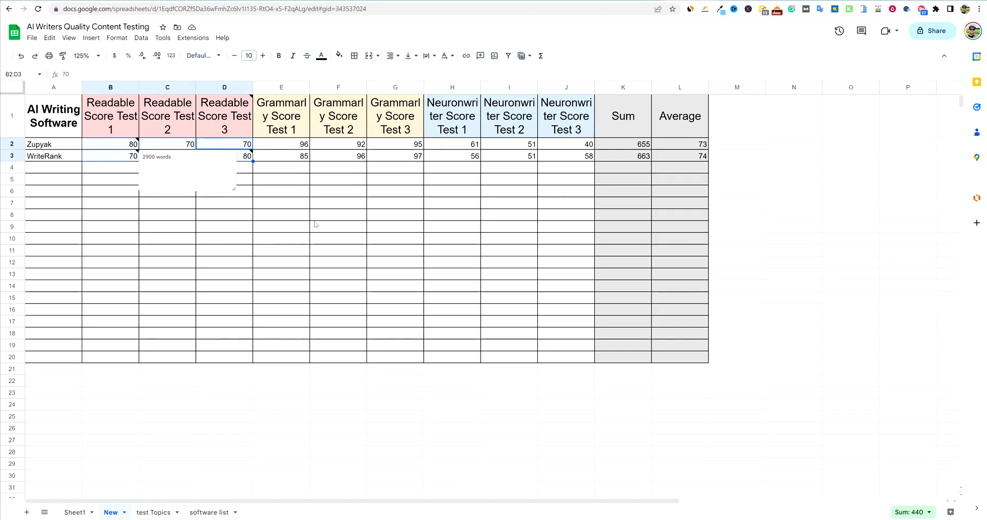
pyautogui.click(476, 203)
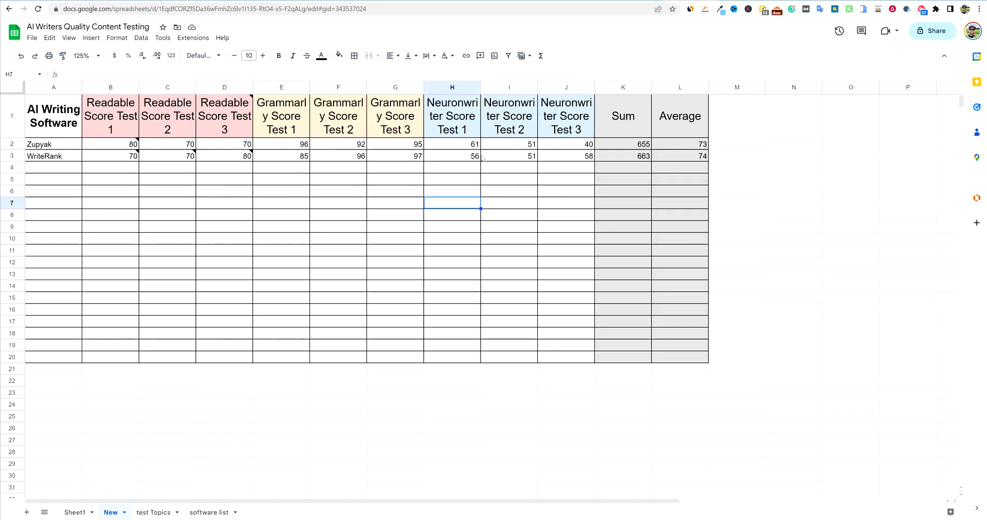
# Step: Compare the three Neuronwriter test scores of Zupyak and WriteRank
pyautogui.click(585, 157)
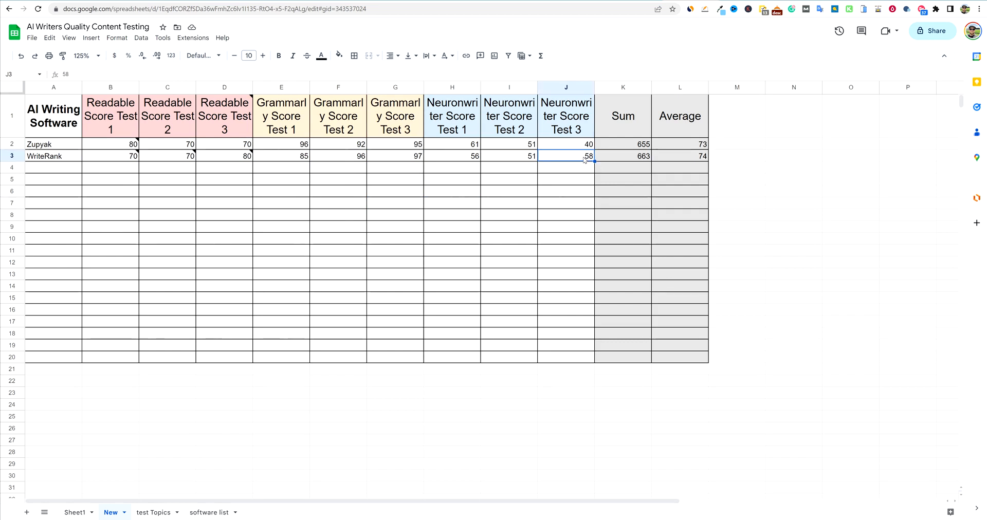
pyautogui.moveTo(469, 145); pyautogui.dragTo(565, 145)
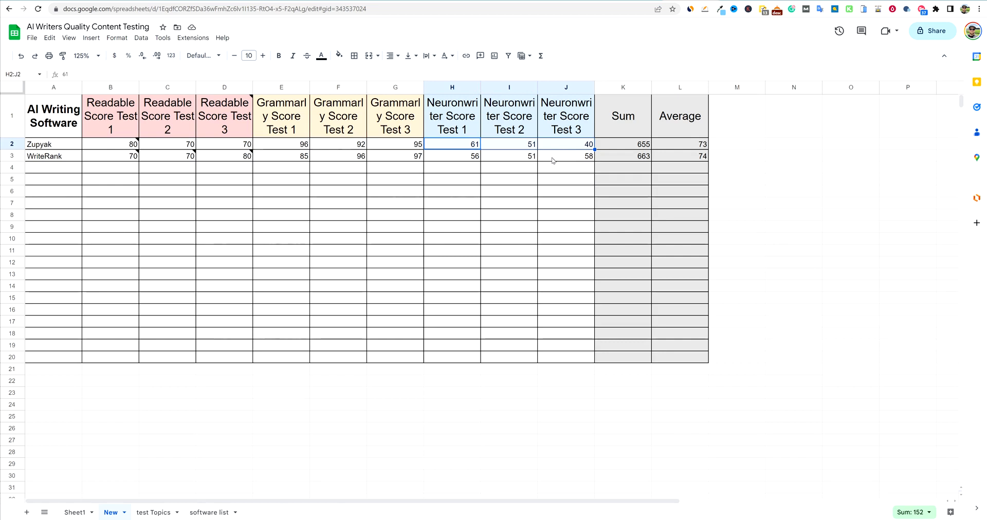
pyautogui.moveTo(470, 156); pyautogui.dragTo(565, 156)
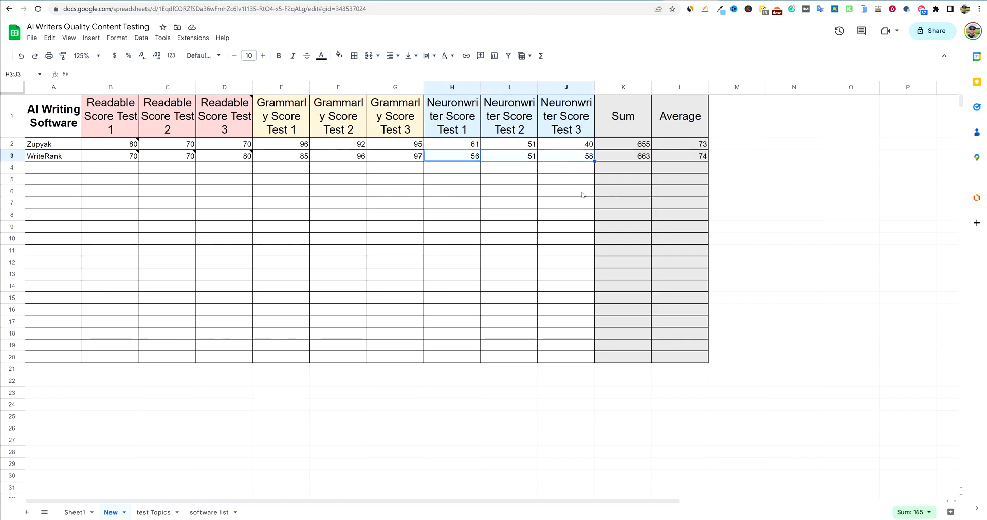
pyautogui.click(546, 165)
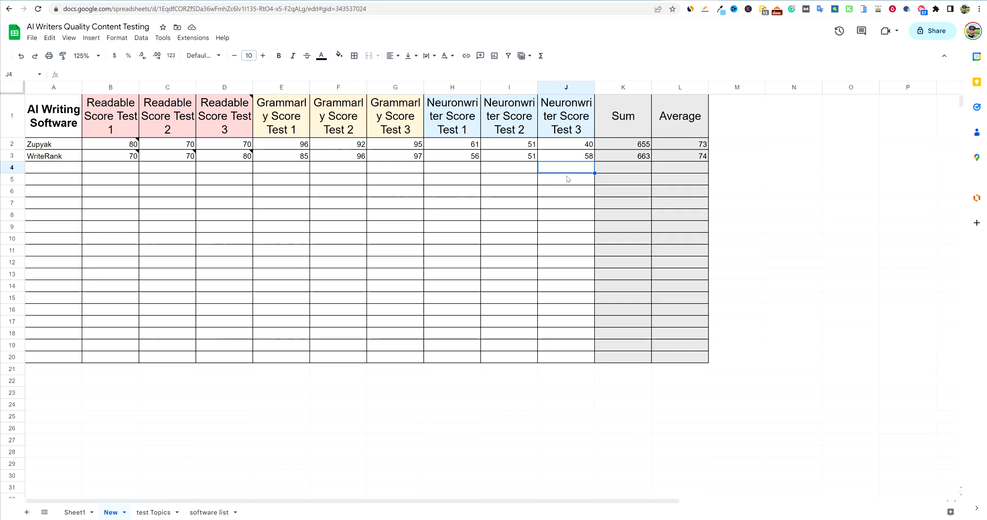
pyautogui.click(458, 157)
pyautogui.click(557, 158)
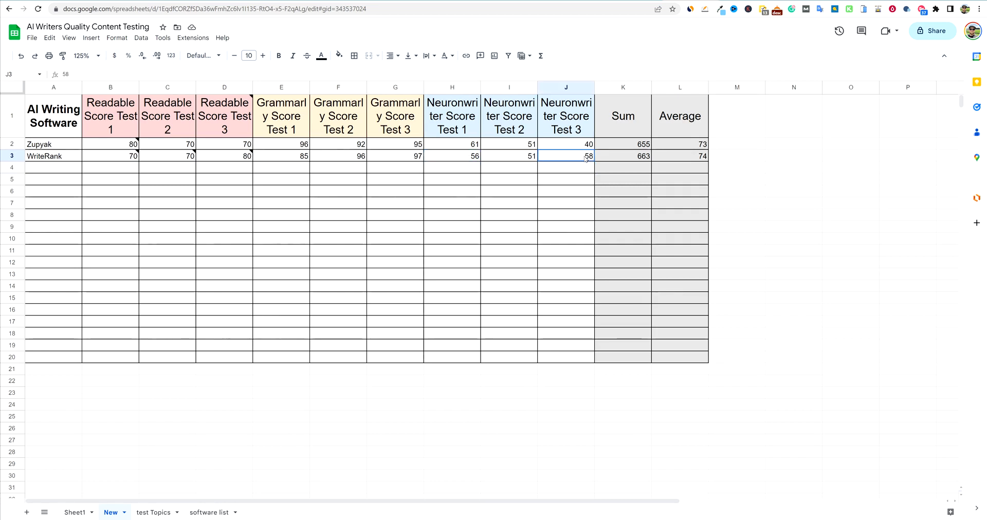
pyautogui.click(473, 159)
pyautogui.click(545, 160)
# Step: Check WriteRank's Sum, compare the two tools' Average values, and look across both score rows
pyautogui.press('Right')
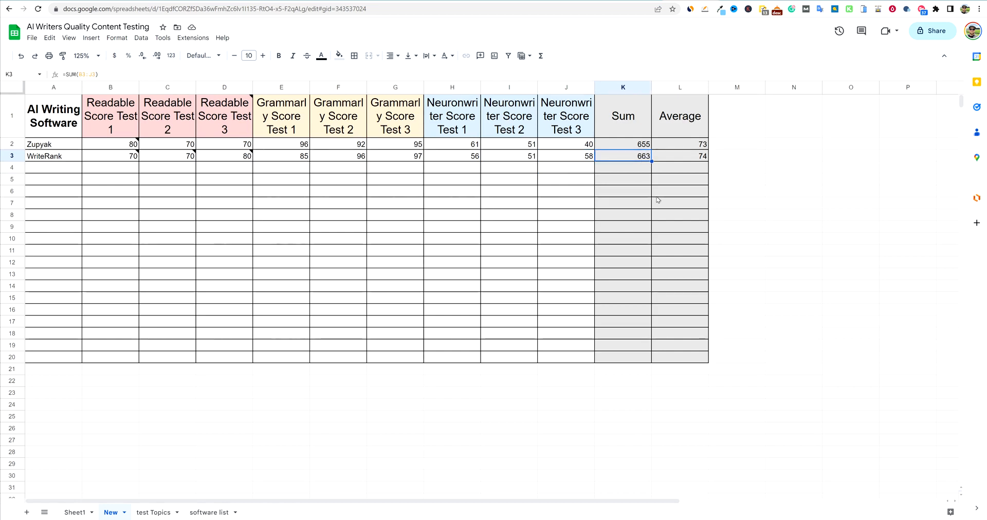
pyautogui.click(695, 159)
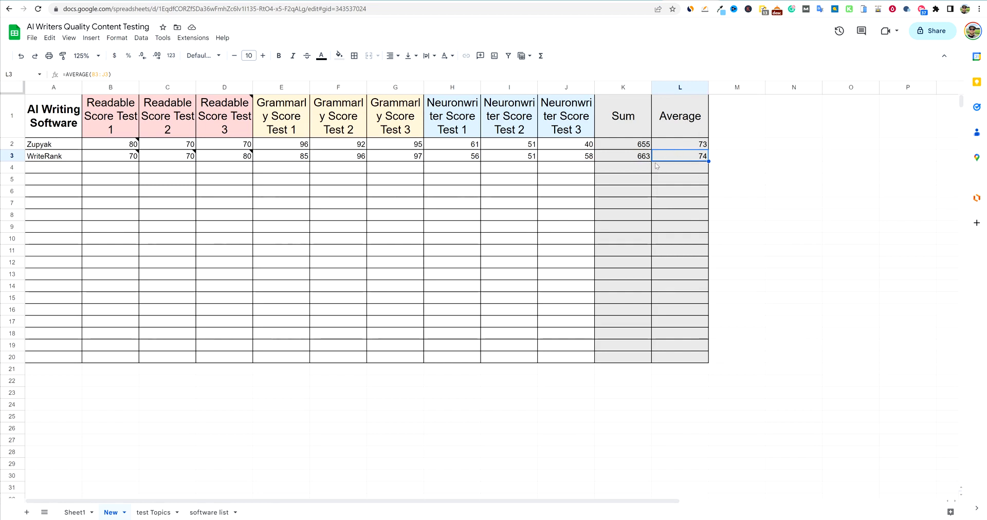
pyautogui.moveTo(703, 147); pyautogui.dragTo(704, 157)
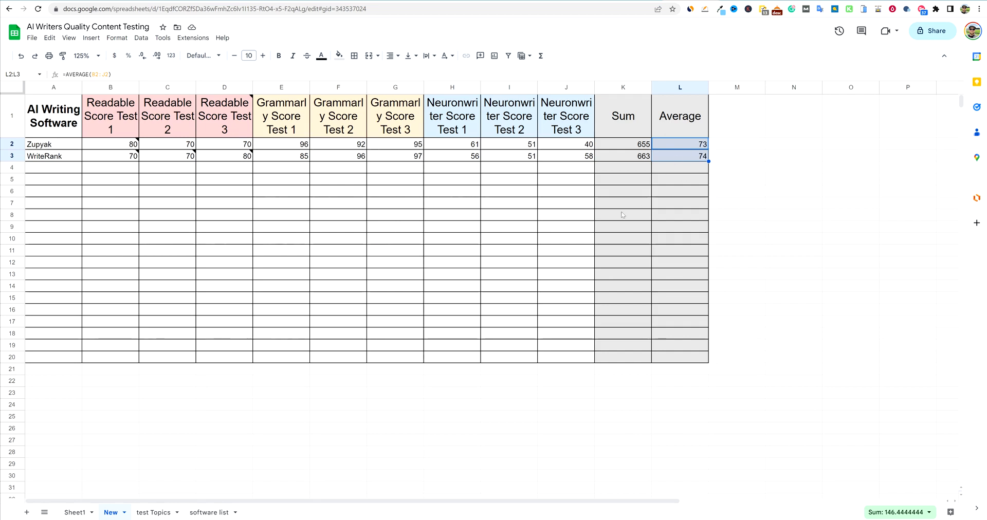
pyautogui.click(65, 146)
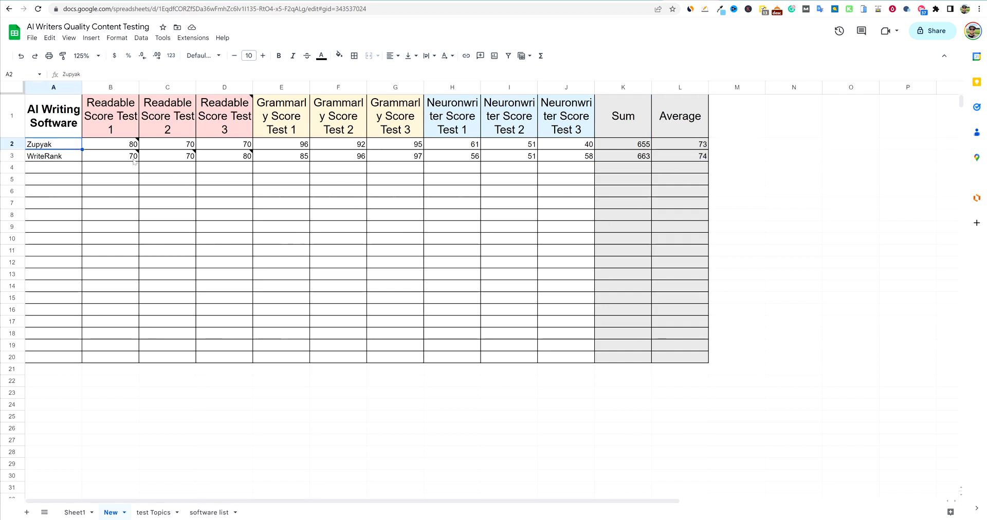
pyautogui.click(224, 180)
pyautogui.moveTo(67, 145); pyautogui.dragTo(506, 161)
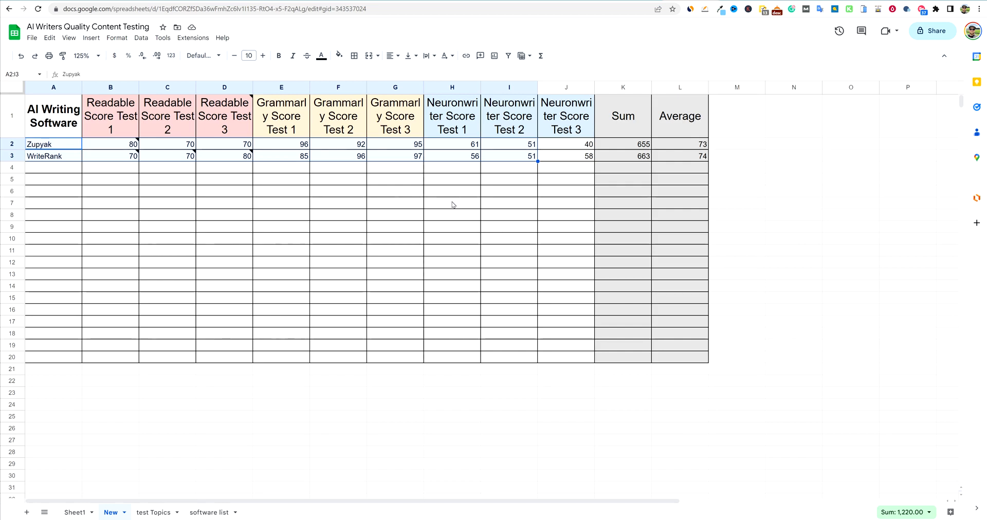
pyautogui.click(585, 217)
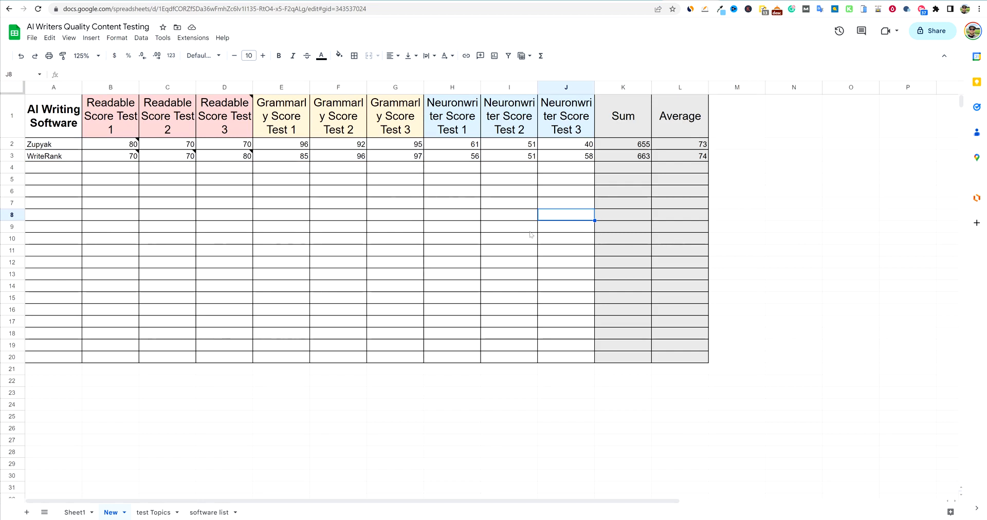
# Step: Review WriteRank's row again, from its Sum back through the Neuronwriter and Grammarly scores, alongside Zupyak's entry
pyautogui.moveTo(41, 156); pyautogui.dragTo(586, 159)
pyautogui.click(617, 156)
pyautogui.press('Left')
pyautogui.press('Left')
pyautogui.press('Left')
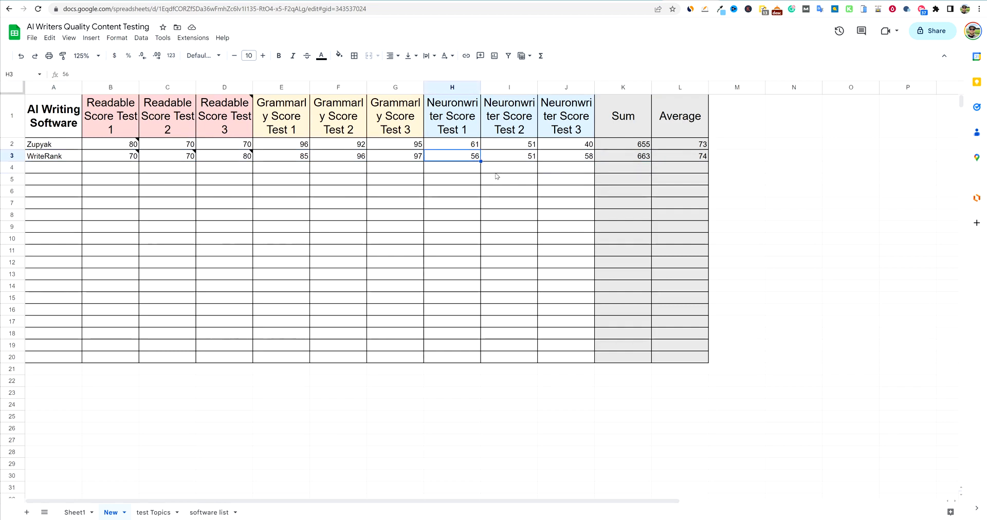
pyautogui.press('Left')
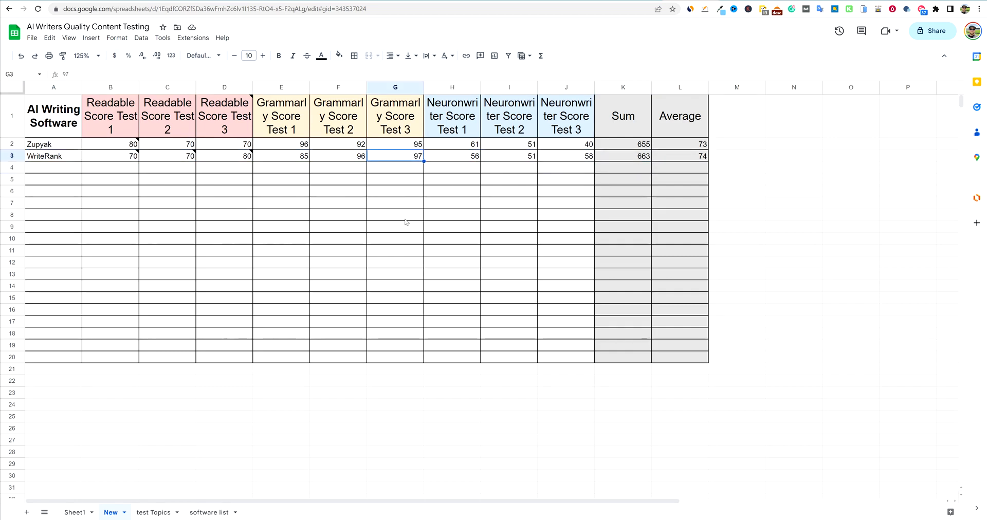
pyautogui.click(57, 158)
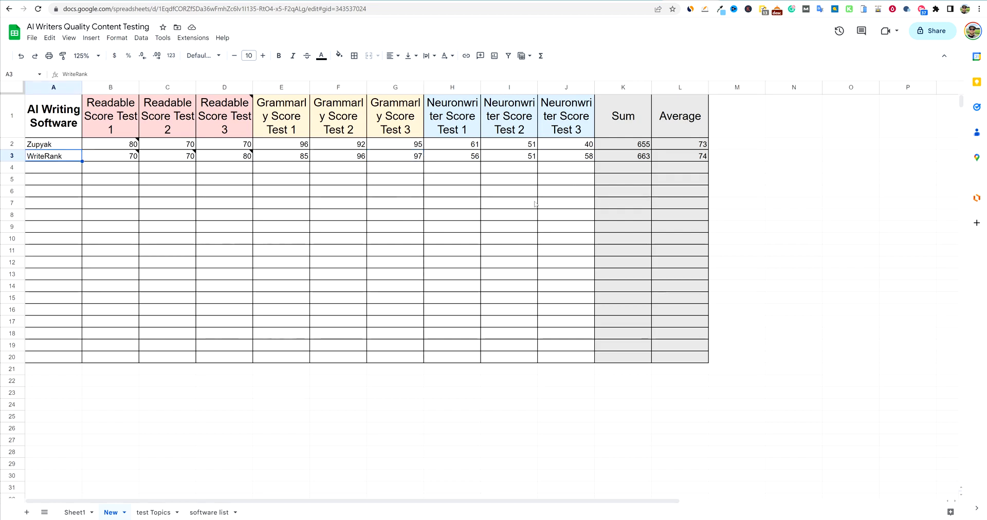
pyautogui.moveTo(60, 145); pyautogui.dragTo(62, 157)
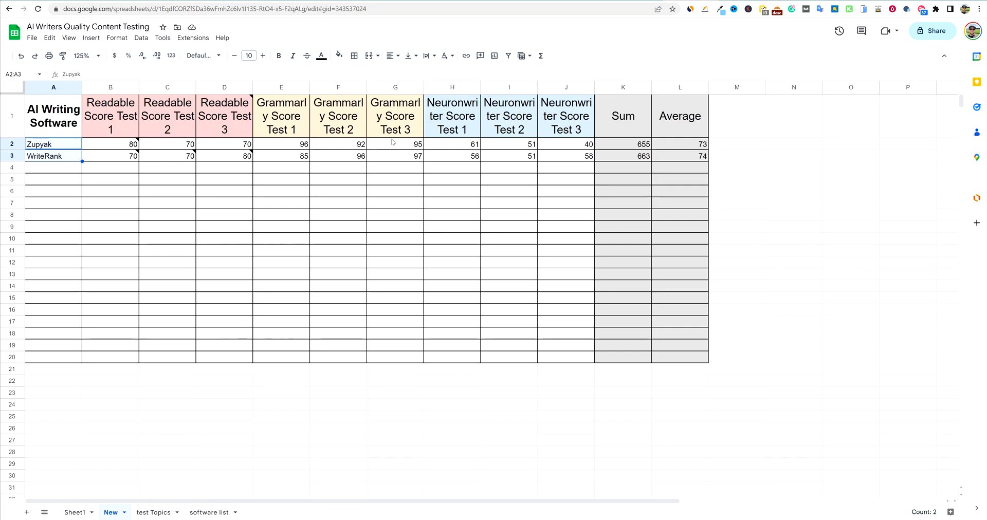
pyautogui.click(557, 205)
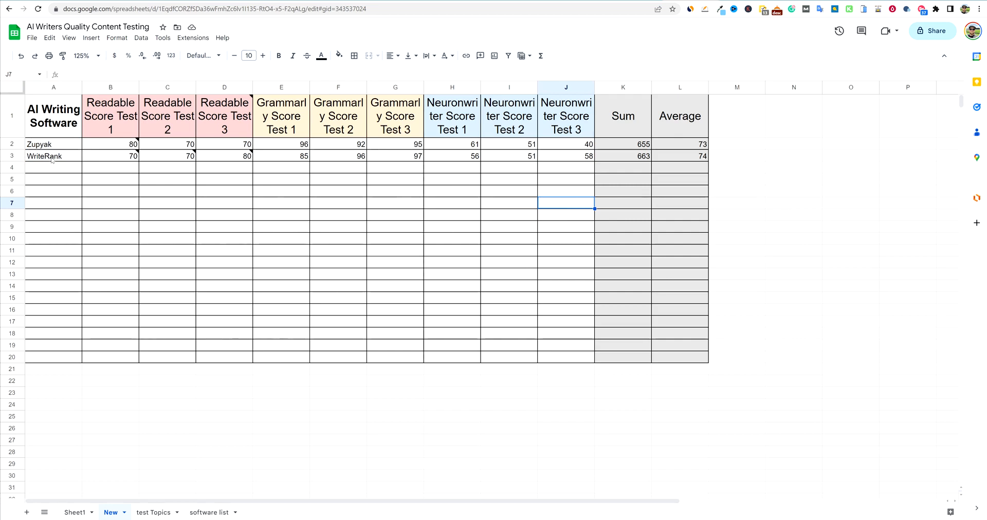
# Step: Examine WriteRank's Sum and Average cells and the note attached to its Readable Score Test 1
pyautogui.moveTo(52, 159); pyautogui.dragTo(602, 193)
pyautogui.click(654, 217)
pyautogui.click(667, 158)
pyautogui.click(625, 158)
pyautogui.click(668, 157)
pyautogui.moveTo(628, 157); pyautogui.dragTo(667, 156)
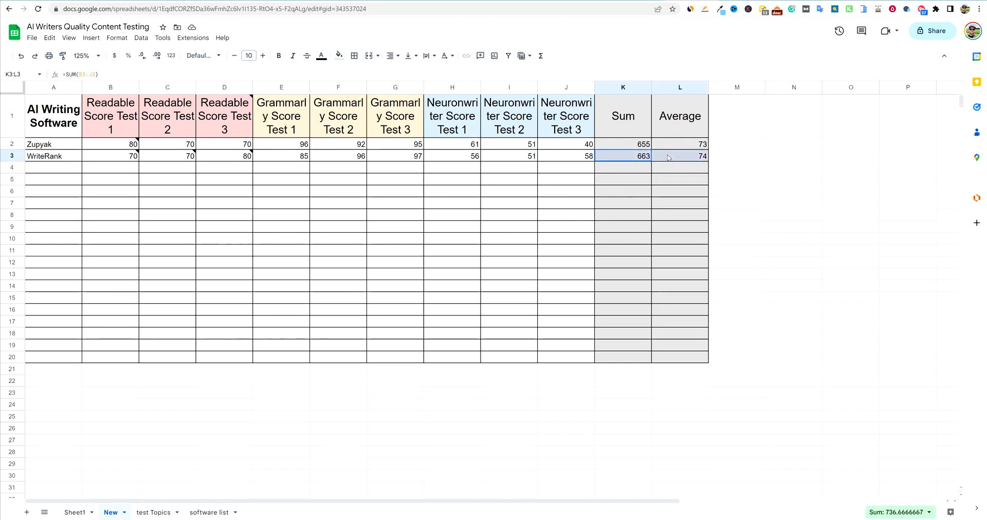
pyautogui.click(569, 180)
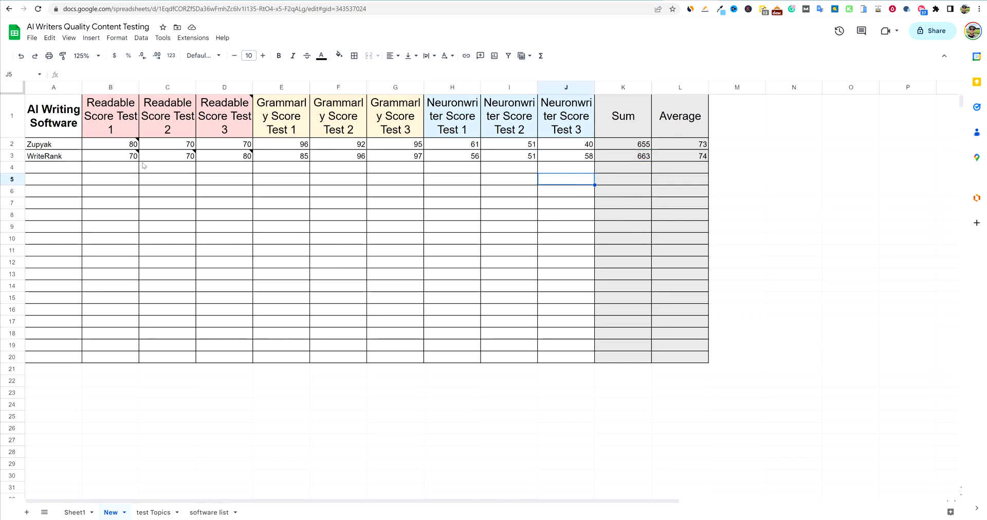
pyautogui.click(99, 156)
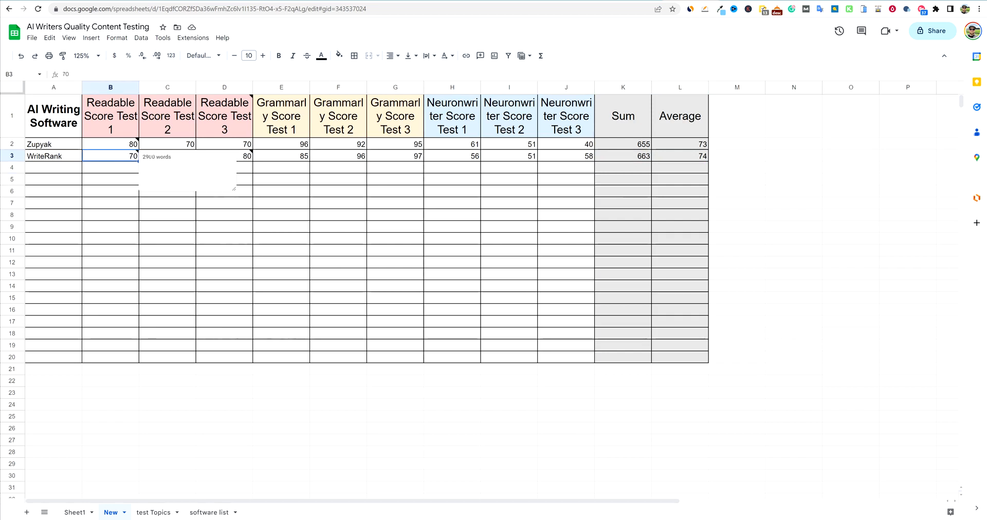
pyautogui.press('Return')
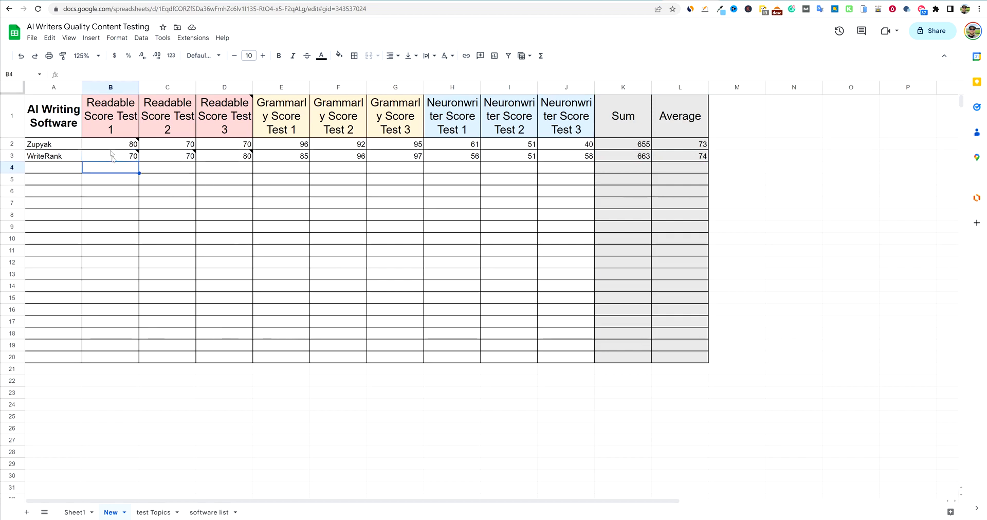
pyautogui.click(363, 243)
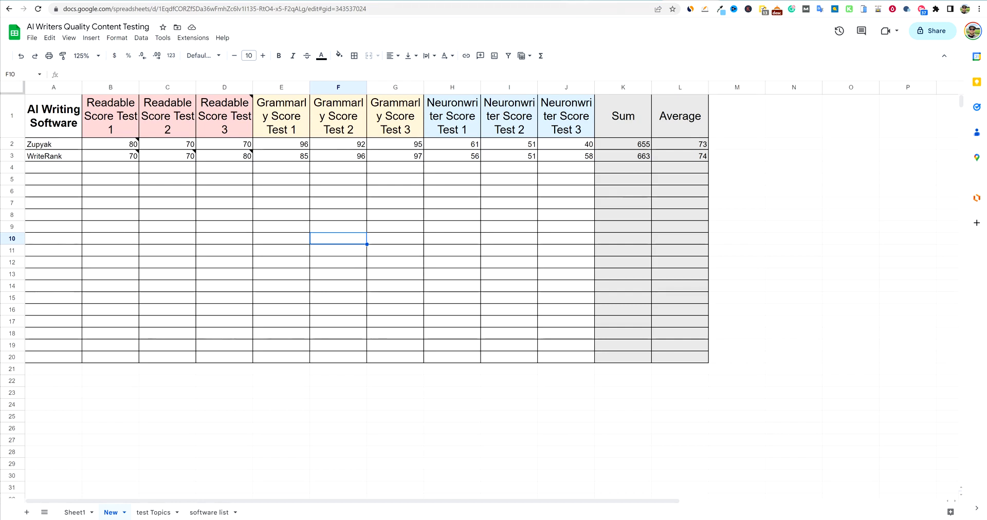
# Step: Switch to WriteRank's AppSumo page, compare the License Tier 3 and License Tier 4 plans, and return to the product overview
pyautogui.click(589, 0)
pyautogui.scroll(20, 596, 175)
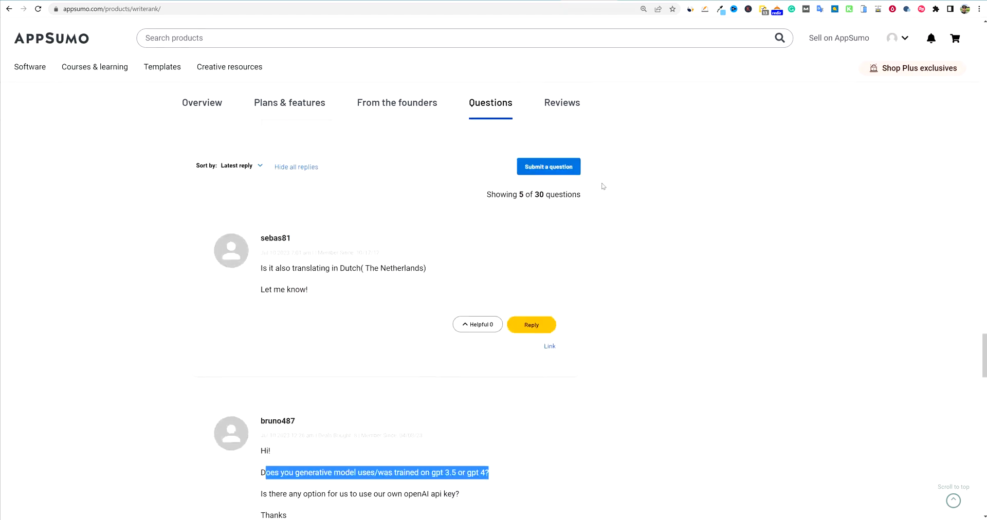
pyautogui.scroll(-12, 610, 161)
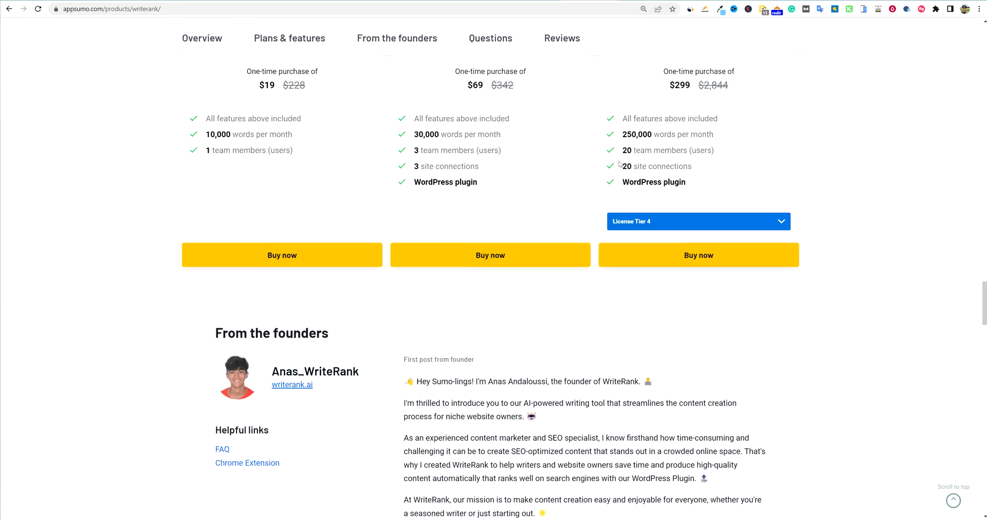
pyautogui.scroll(3, 279, 173)
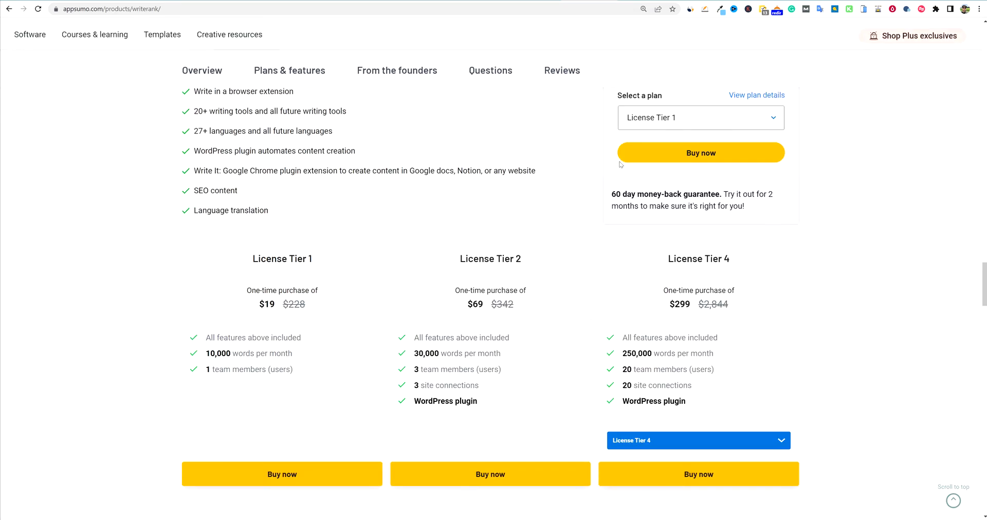
pyautogui.click(781, 443)
pyautogui.click(705, 465)
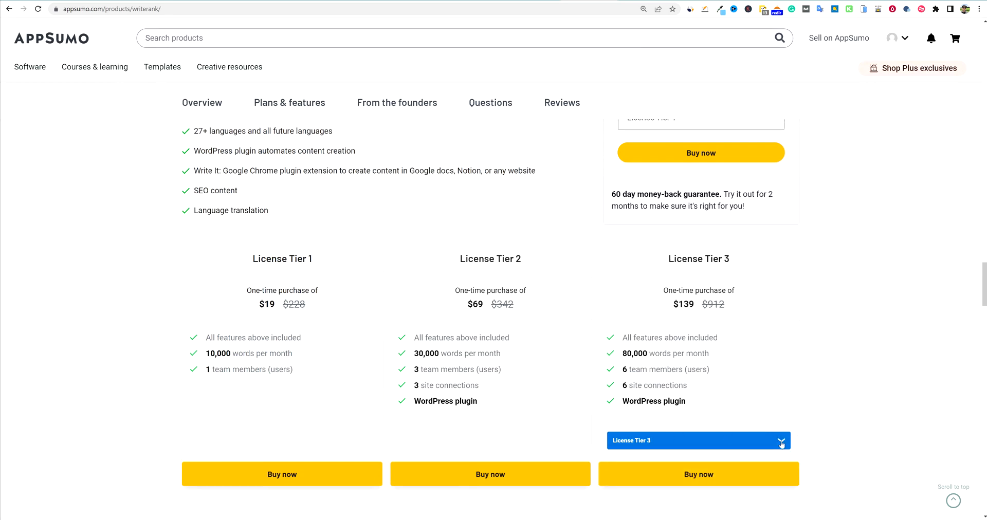
pyautogui.click(779, 444)
pyautogui.click(706, 477)
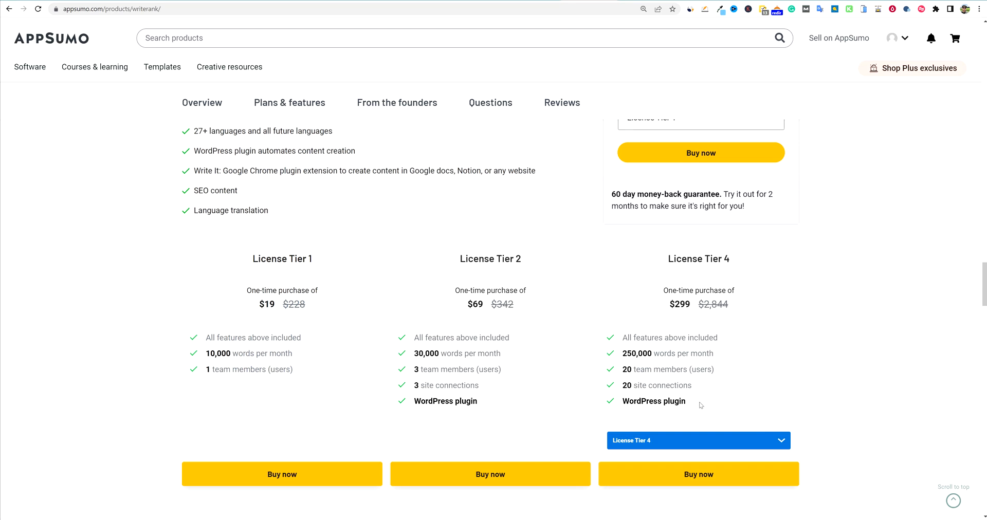
pyautogui.scroll(10, 697, 314)
pyautogui.scroll(10, 698, 314)
pyautogui.scroll(10, 698, 315)
pyautogui.scroll(1, 800, 342)
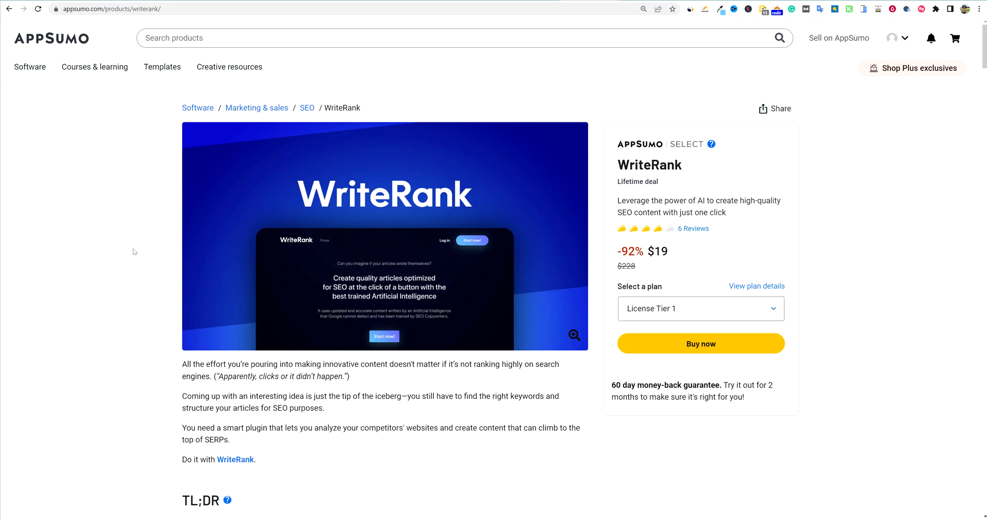